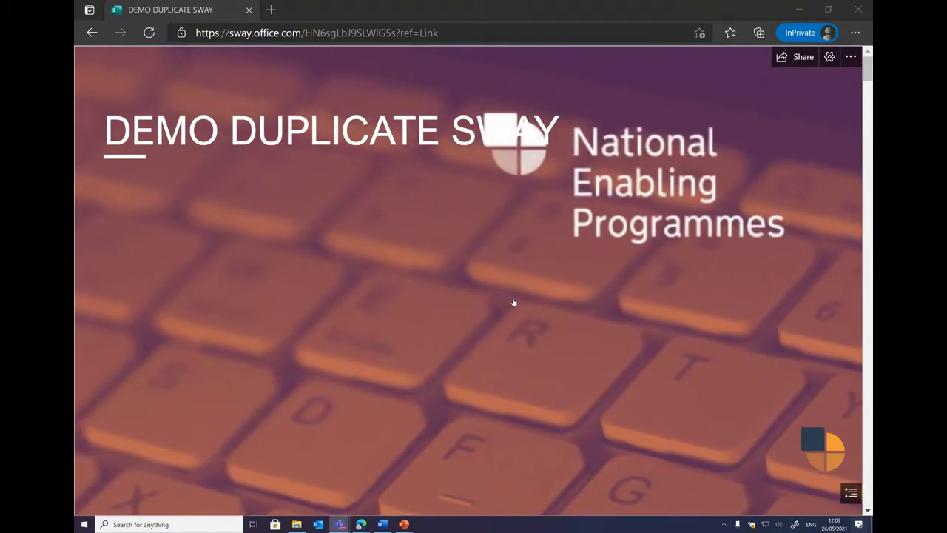
Return to the Enabling Centre SharePoint site and open its Sway page from the Productivity Tools.
scroll(490, 276, down, 3)
scroll(362, 206, up, 3)
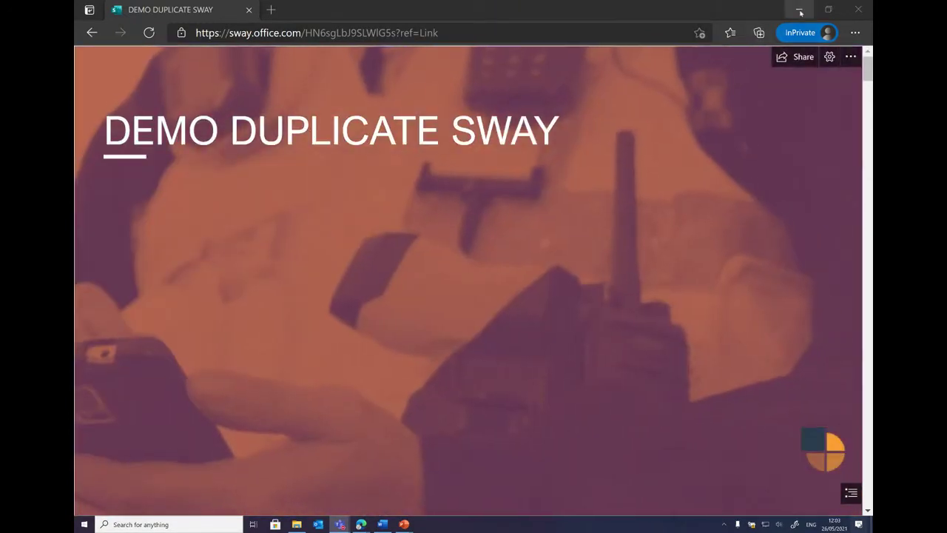
click(799, 9)
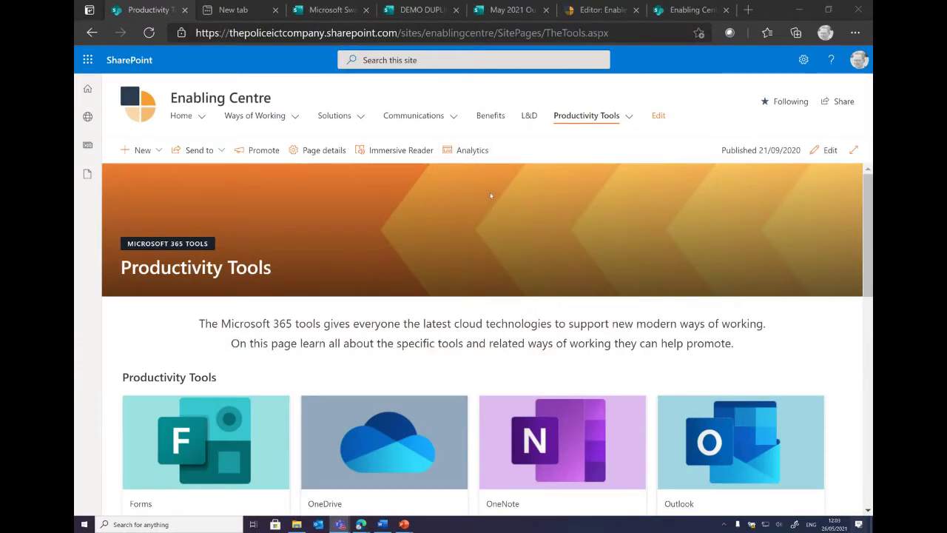
scroll(513, 191, down, 1)
scroll(526, 191, up, 1)
scroll(563, 181, down, 2)
scroll(592, 174, up, 2)
scroll(611, 171, down, 4)
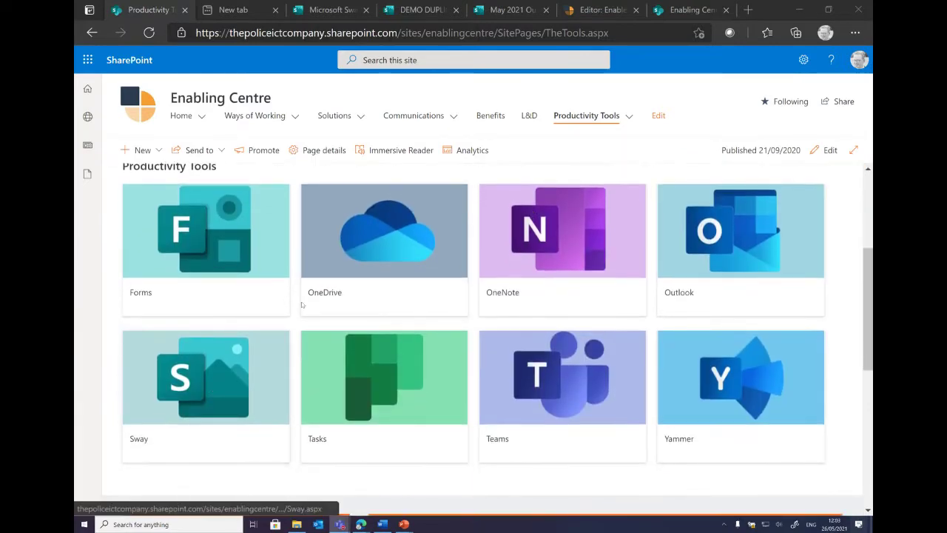
click(593, 116)
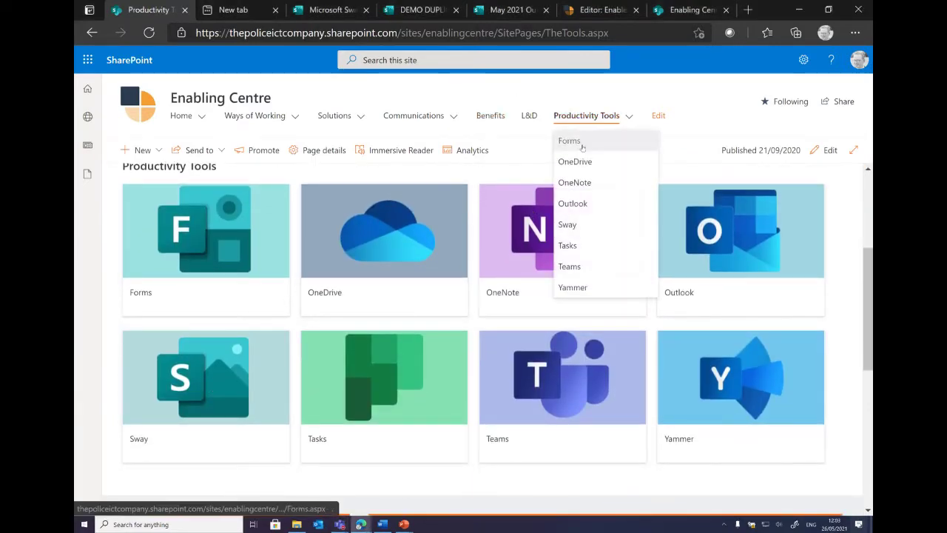
click(568, 225)
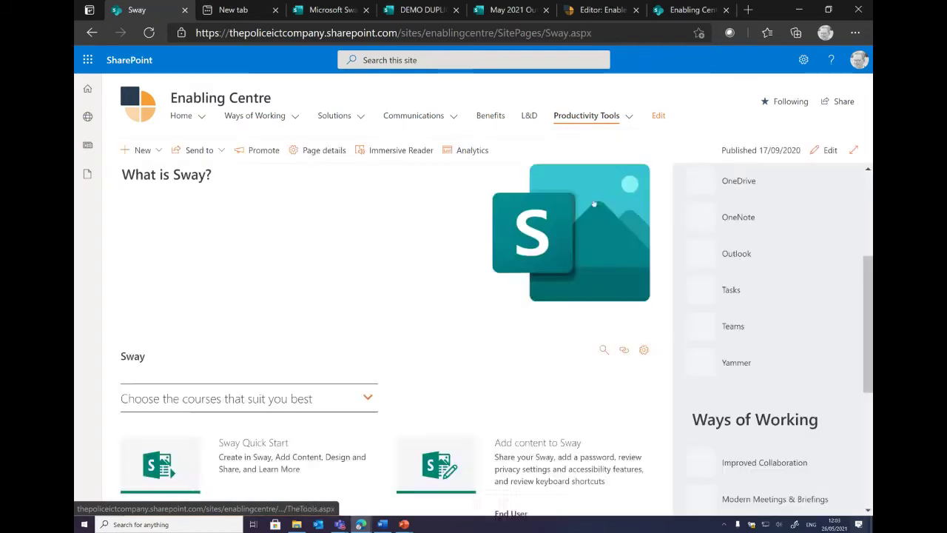
Open the Sway Quick Start course on the Sway page and review its sign-in instructions.
scroll(552, 195, down, 4)
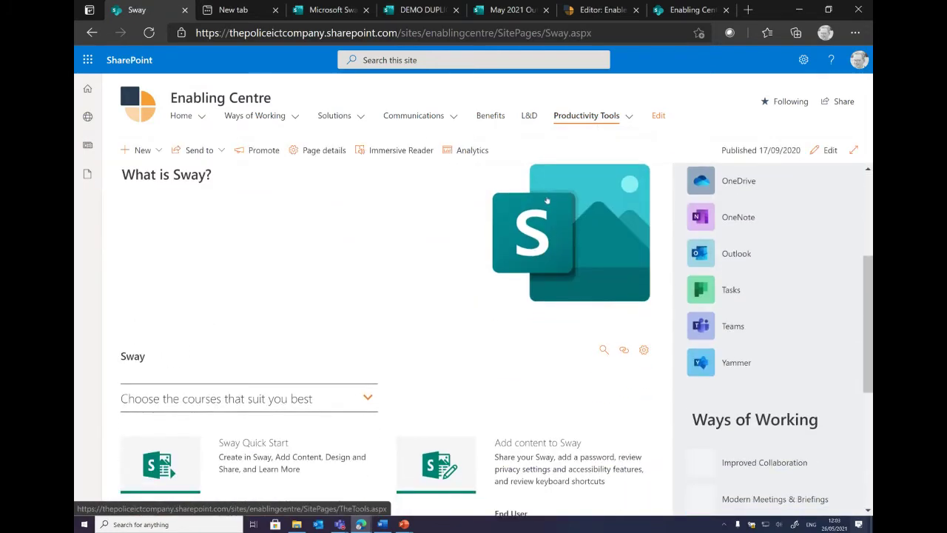
scroll(270, 298, down, 2)
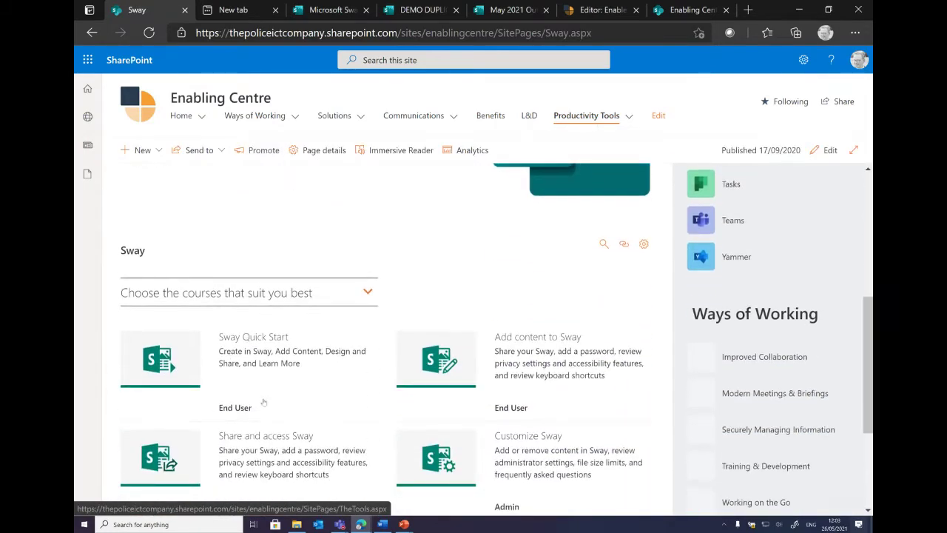
click(245, 402)
scroll(399, 325, down, 8)
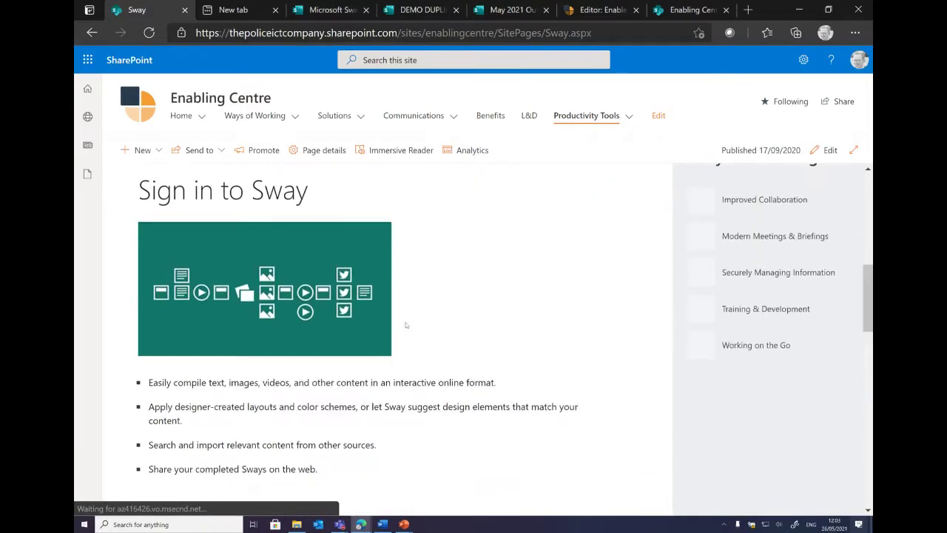
scroll(405, 319, down, 5)
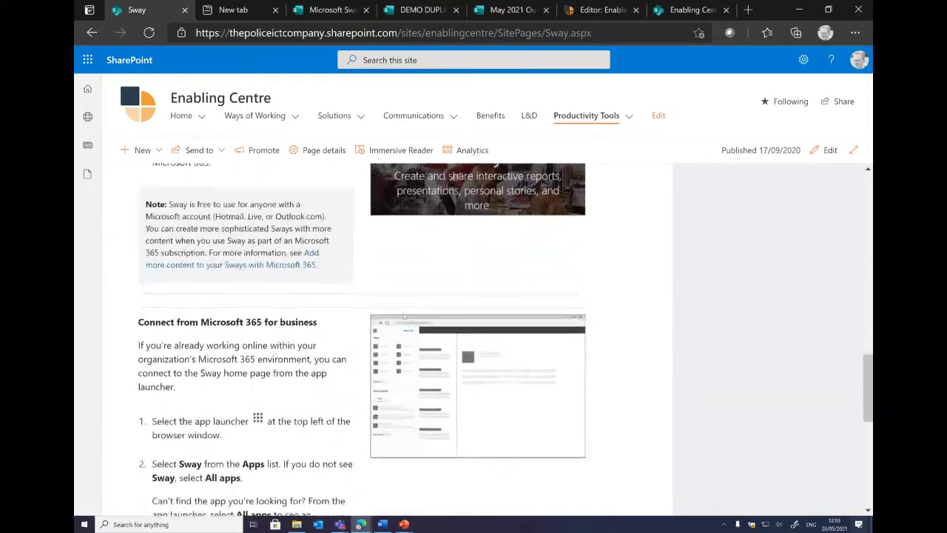
scroll(406, 315, down, 5)
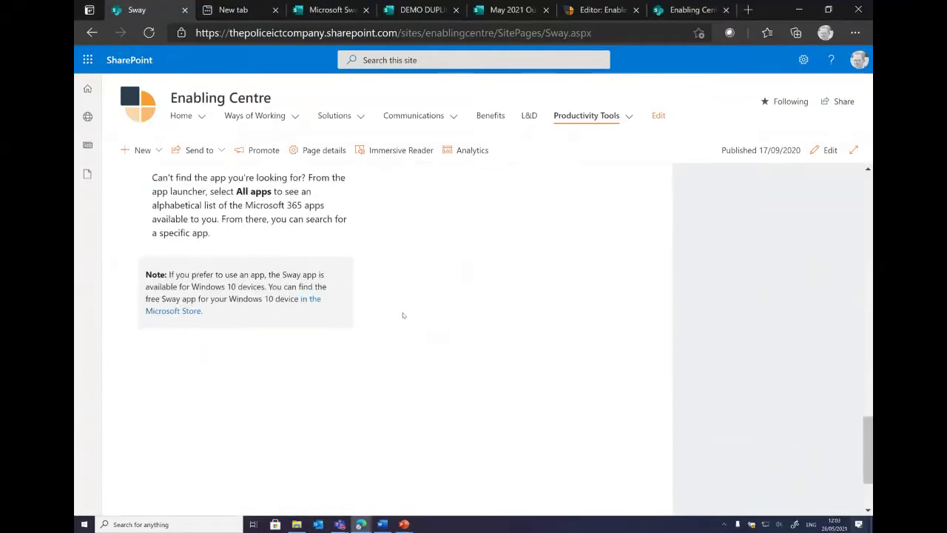
scroll(403, 314, up, 15)
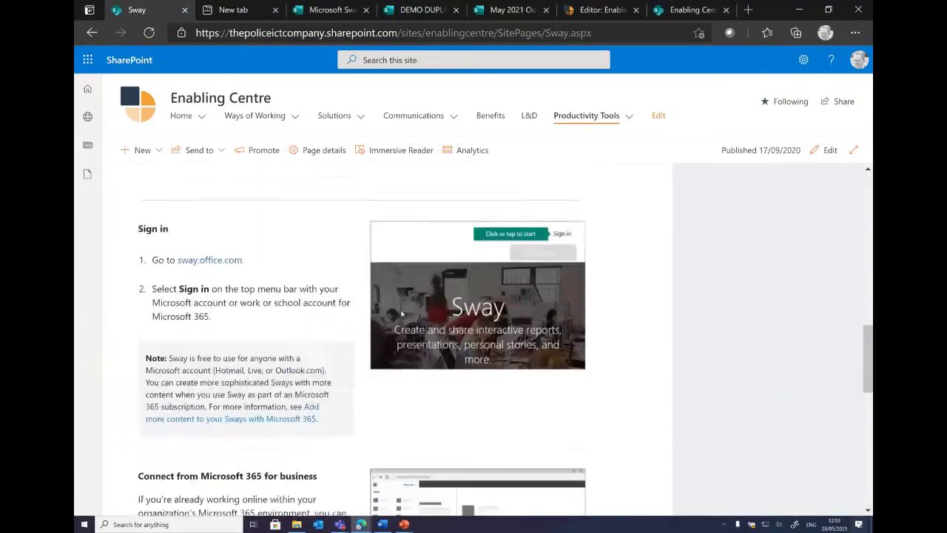
scroll(321, 280, up, 3)
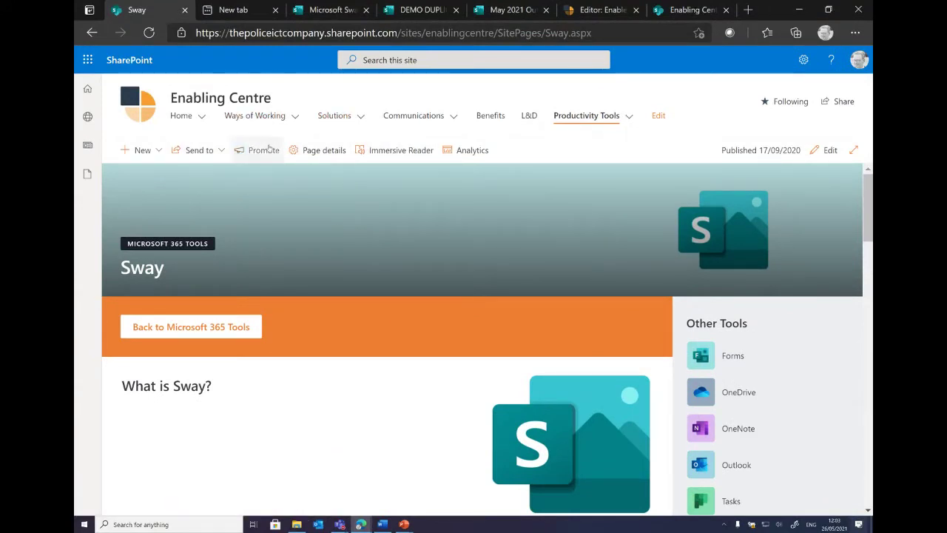
Switch to the InPrivate browser window containing the DEMO DUPLICATE SWAY newsletter.
click(234, 15)
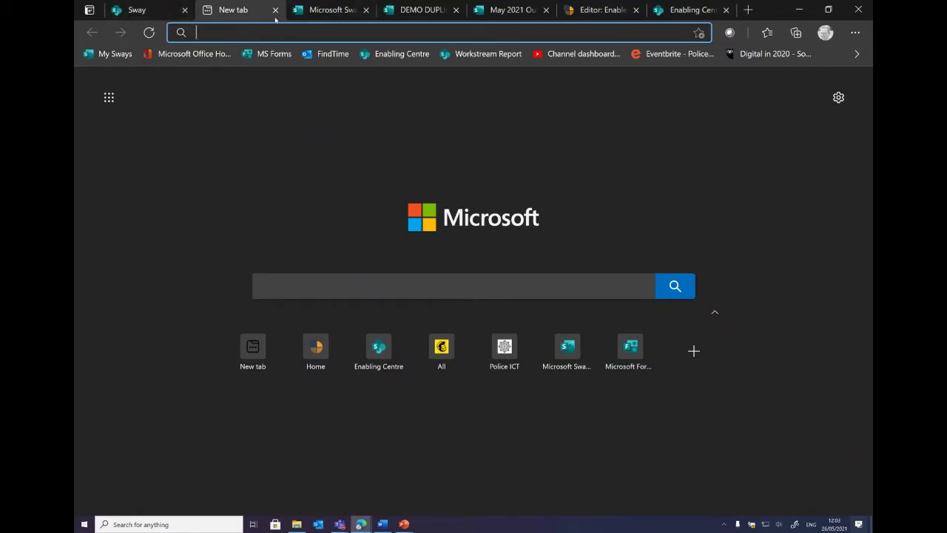
click(146, 11)
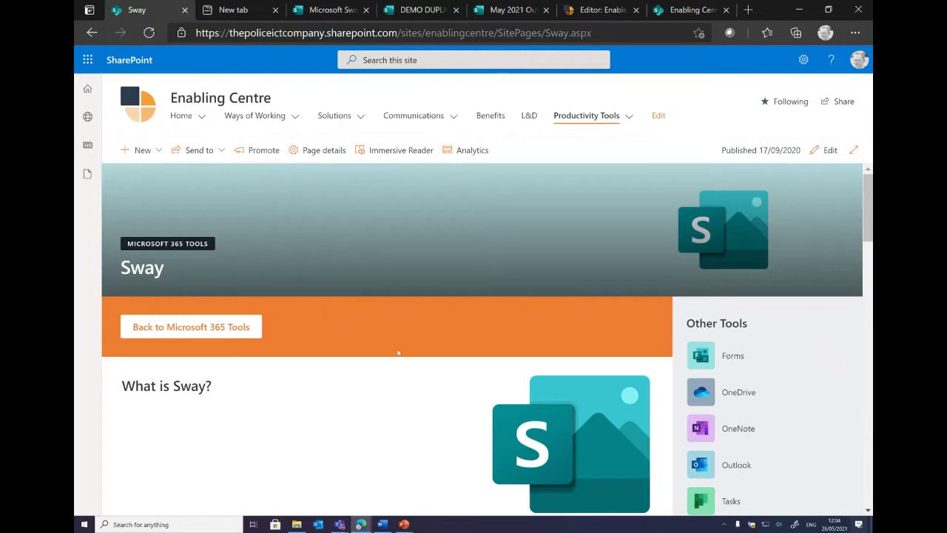
click(360, 524)
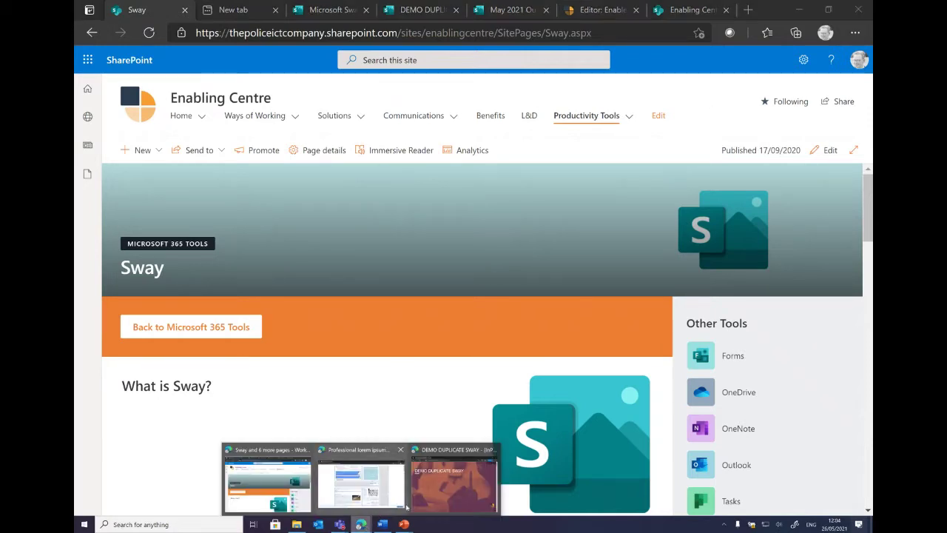
click(448, 497)
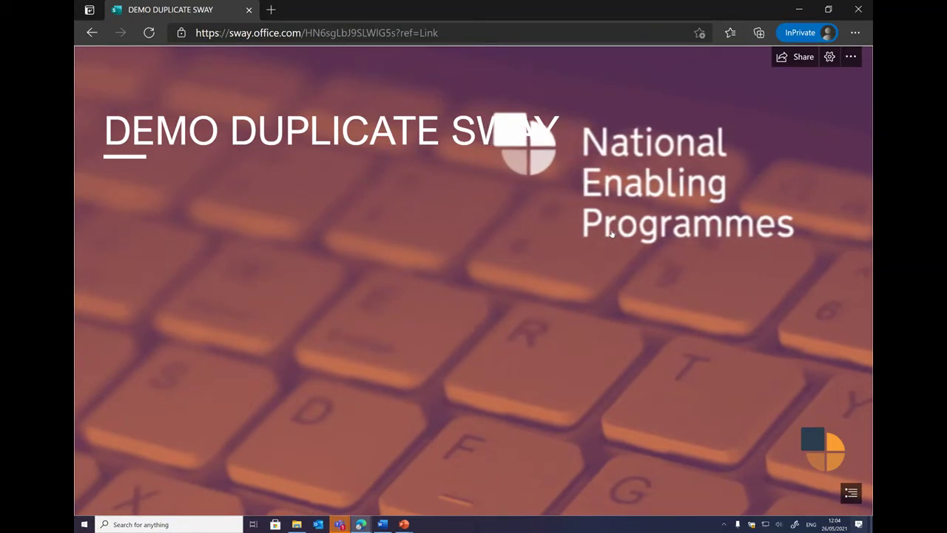
Review the newsletter's stories from the title through the Lincolnshire and Microsoft MOU articles to the Using Teams in custody suites section.
scroll(496, 237, down, 3)
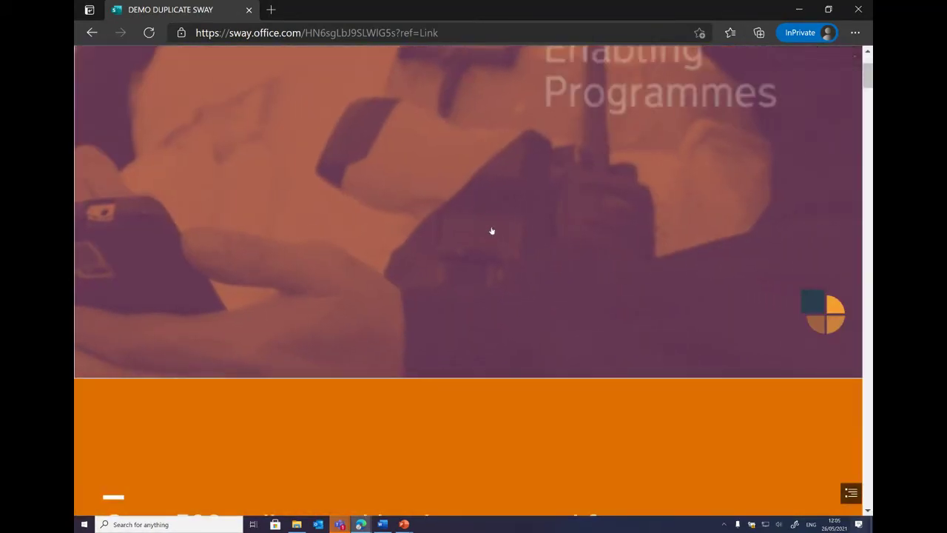
scroll(490, 233, down, 4)
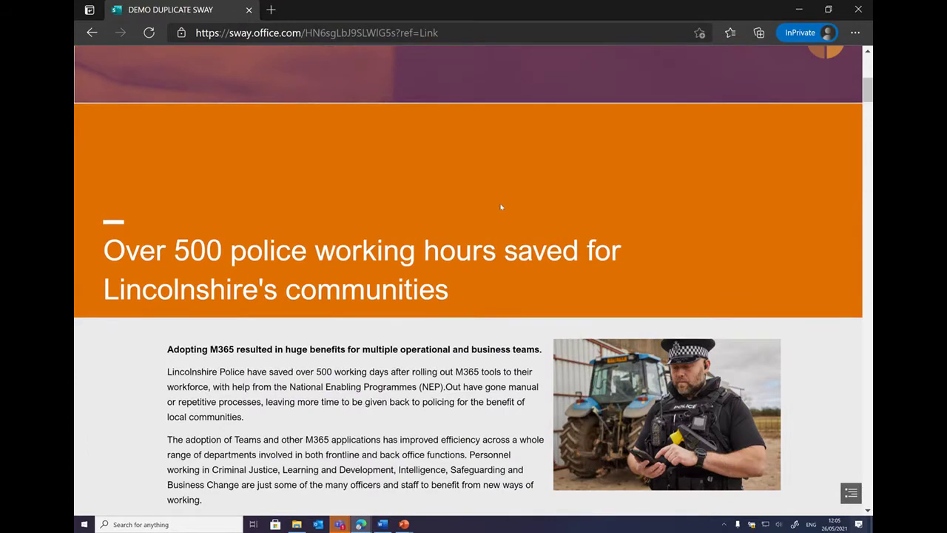
scroll(501, 208, down, 2)
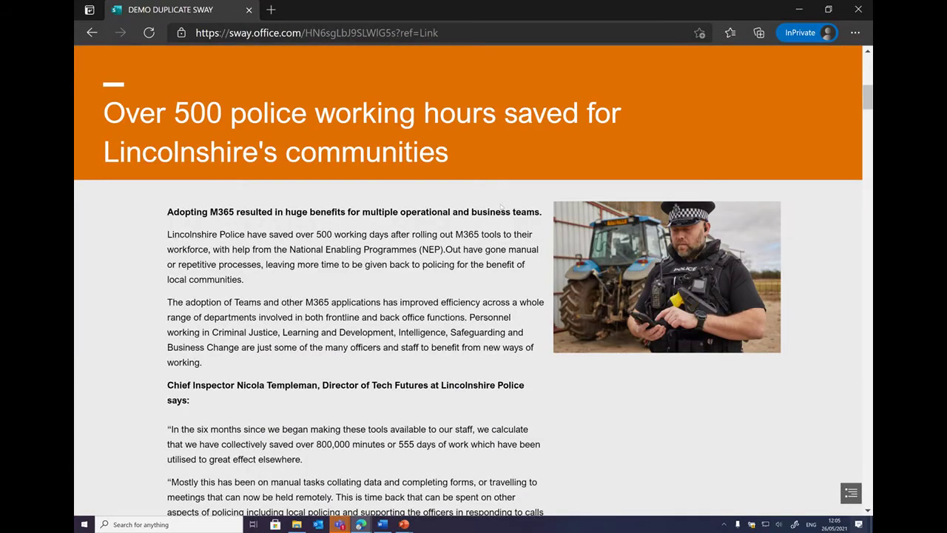
scroll(501, 208, down, 13)
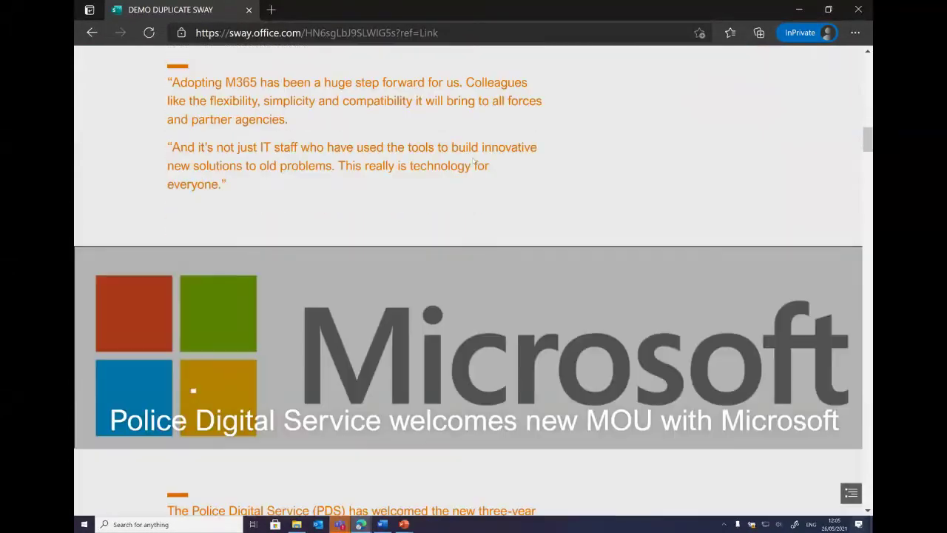
scroll(475, 162, down, 11)
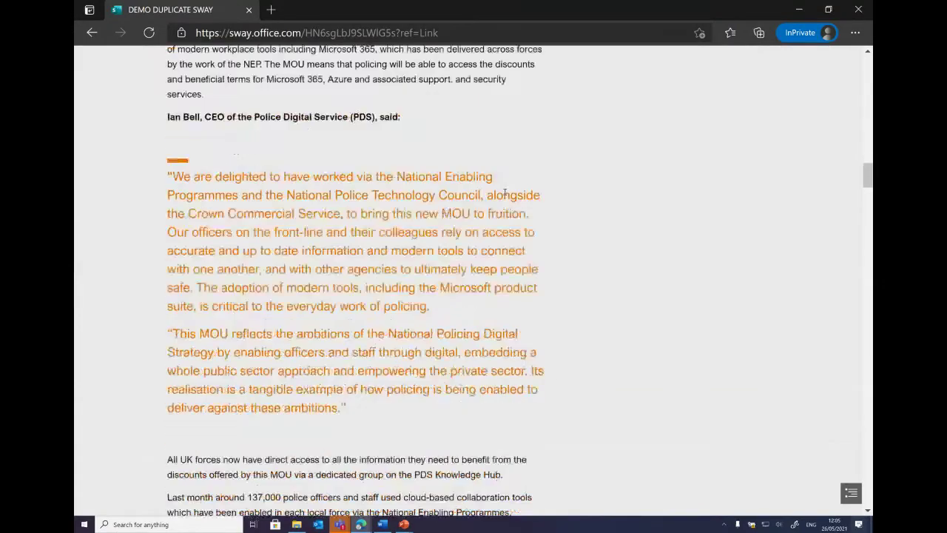
scroll(505, 193, down, 4)
scroll(506, 196, down, 8)
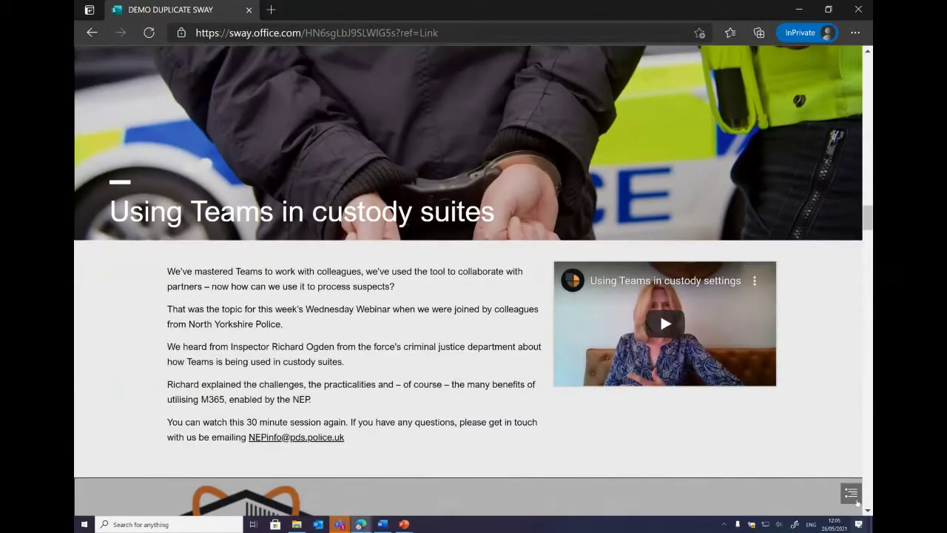
Jump to section 07 of the newsletter and review the In case you missed items and recent webinars below it.
click(853, 496)
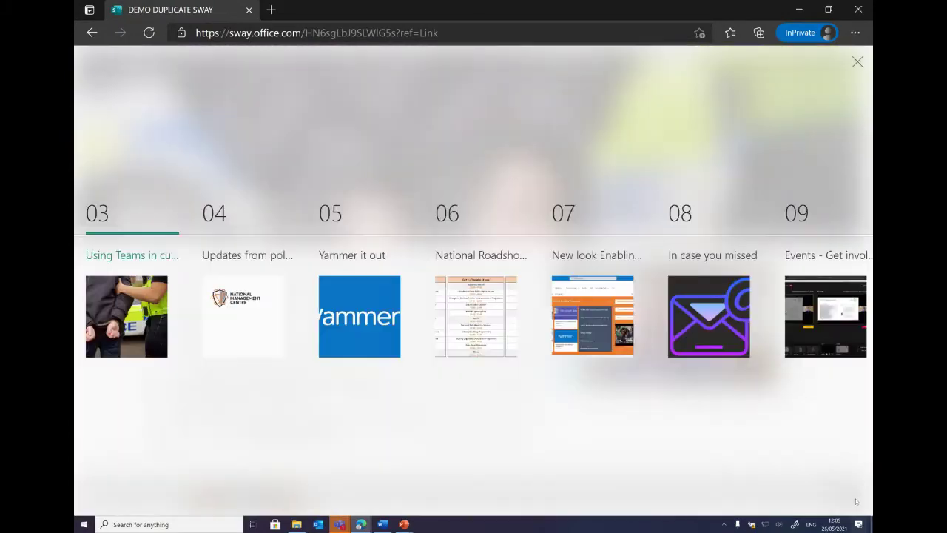
click(596, 313)
scroll(630, 303, down, 10)
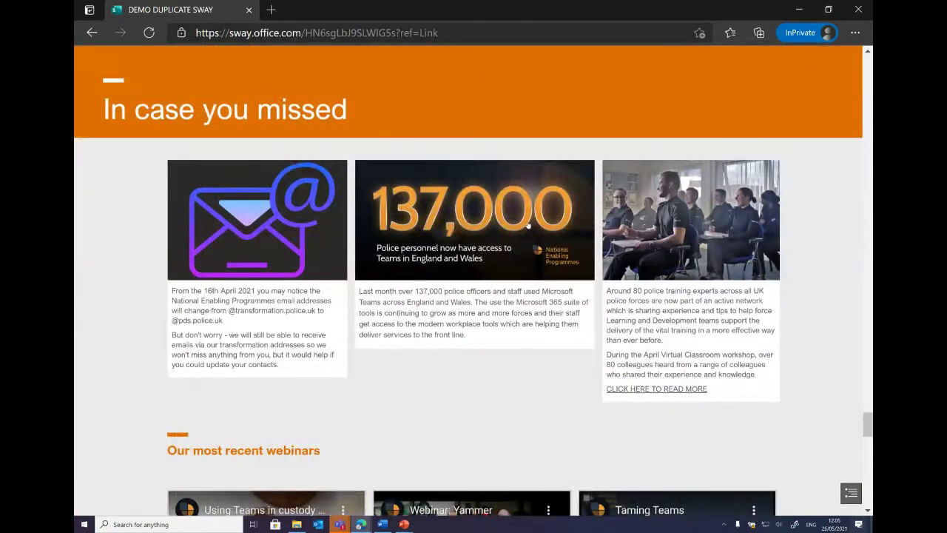
scroll(733, 229, down, 2)
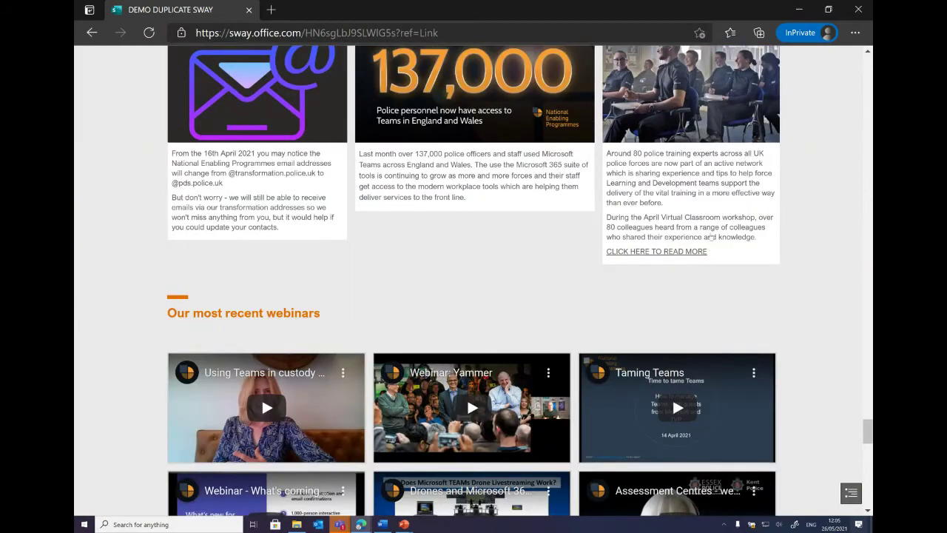
Restore the newsletter's browser window to a smaller floating size and narrow it to a phone-like width.
click(828, 10)
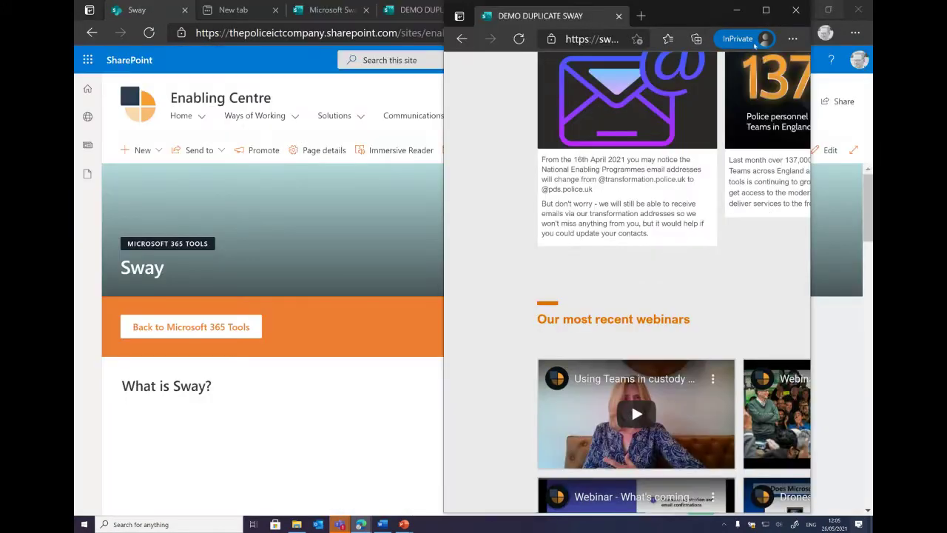
drag(697, 16, 600, 48)
drag(714, 59, 672, 59)
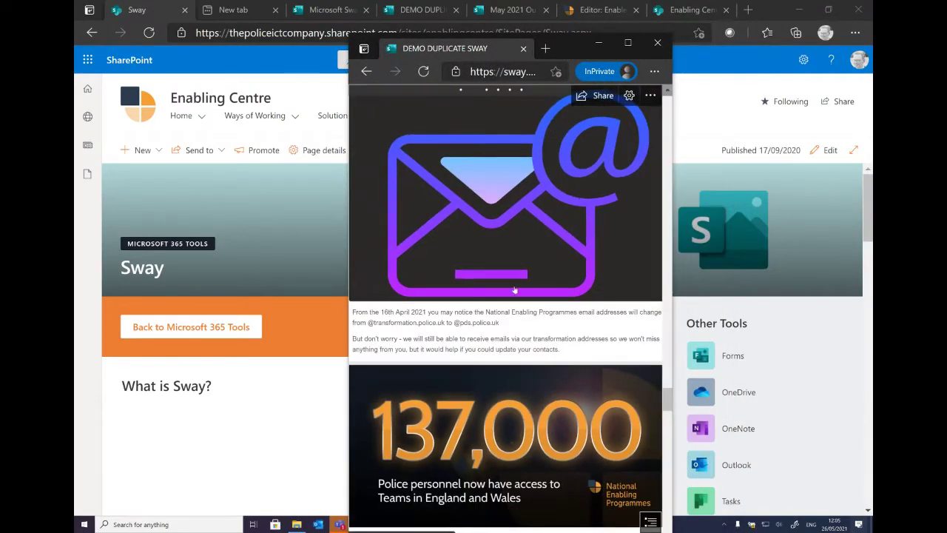
Examine how the newsletter's images, text and event sections adapt to the narrow window.
scroll(544, 292, up, 4)
scroll(549, 285, up, 9)
scroll(551, 270, down, 18)
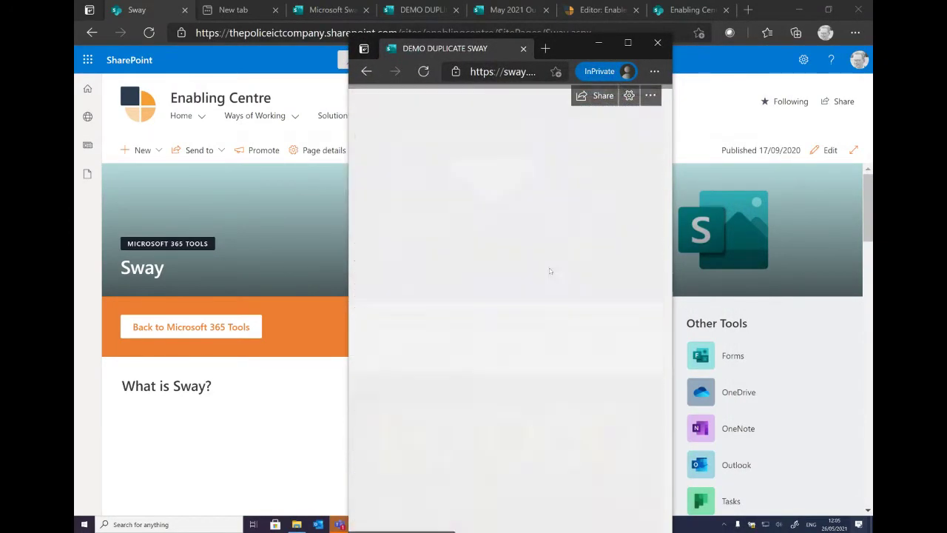
scroll(551, 271, down, 8)
scroll(551, 267, up, 15)
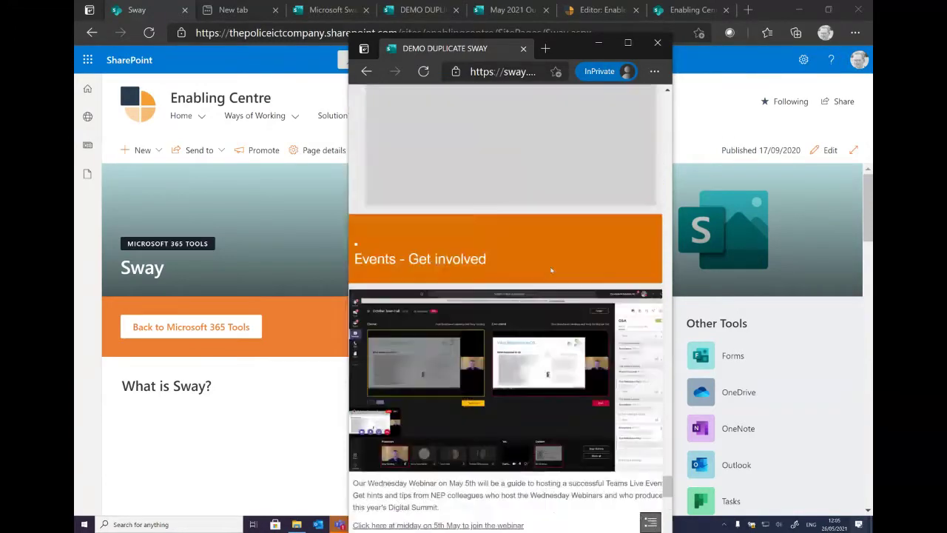
scroll(538, 251, up, 5)
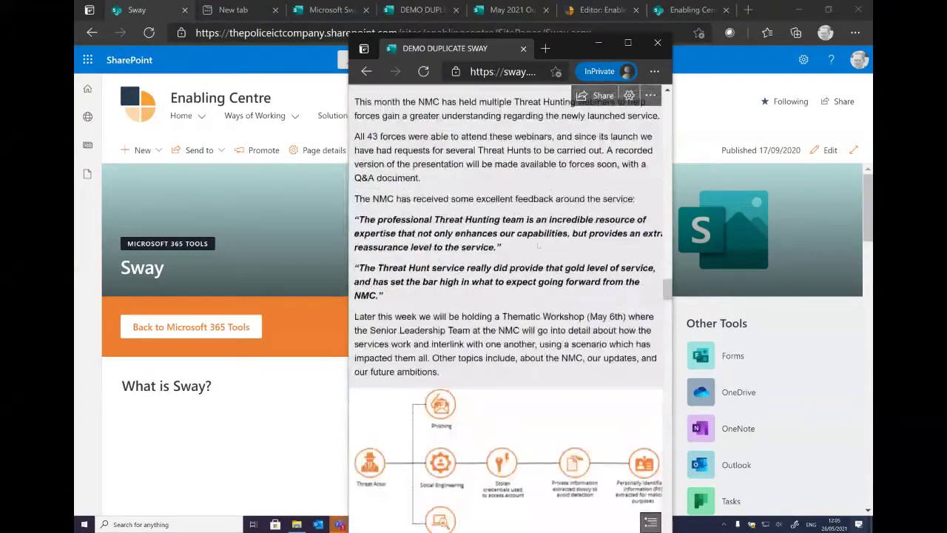
Maximise the newsletter window and show the Sway's sharing options from its title section.
click(627, 45)
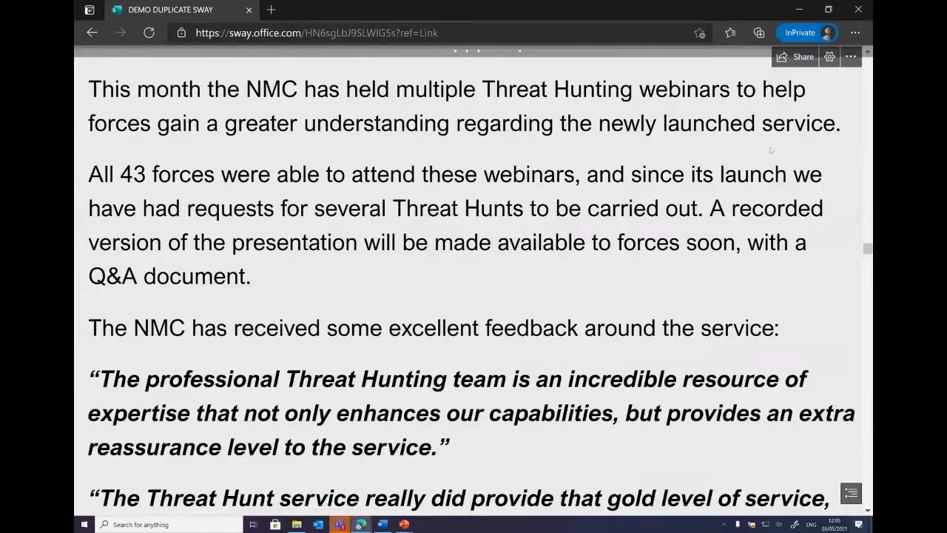
scroll(771, 150, up, 10)
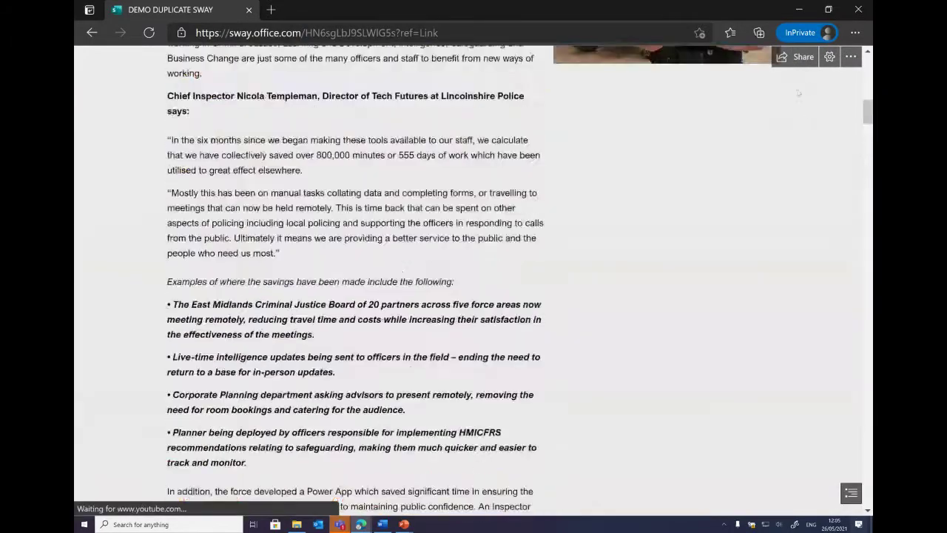
scroll(798, 92, up, 5)
click(792, 58)
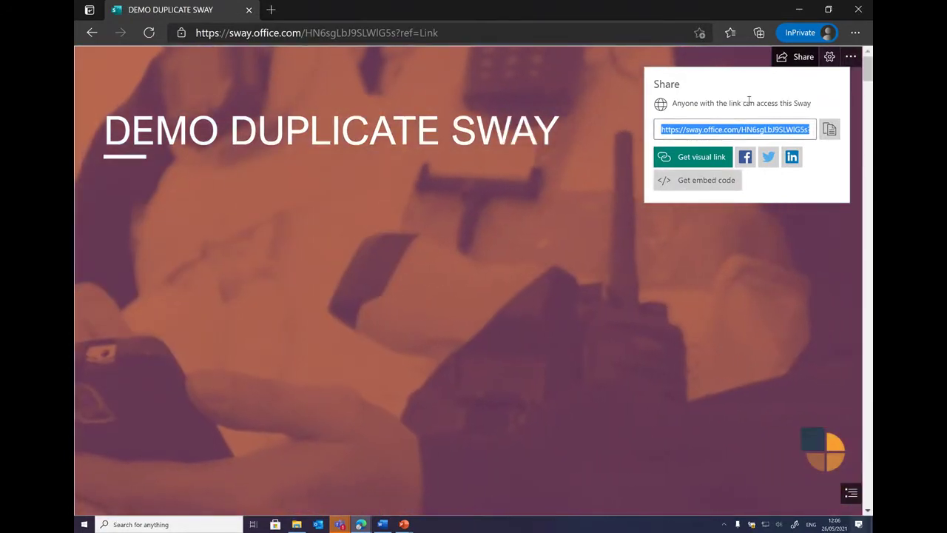
Show the Sway's Animations setting, then open the newsletter in its accessibility view.
click(829, 57)
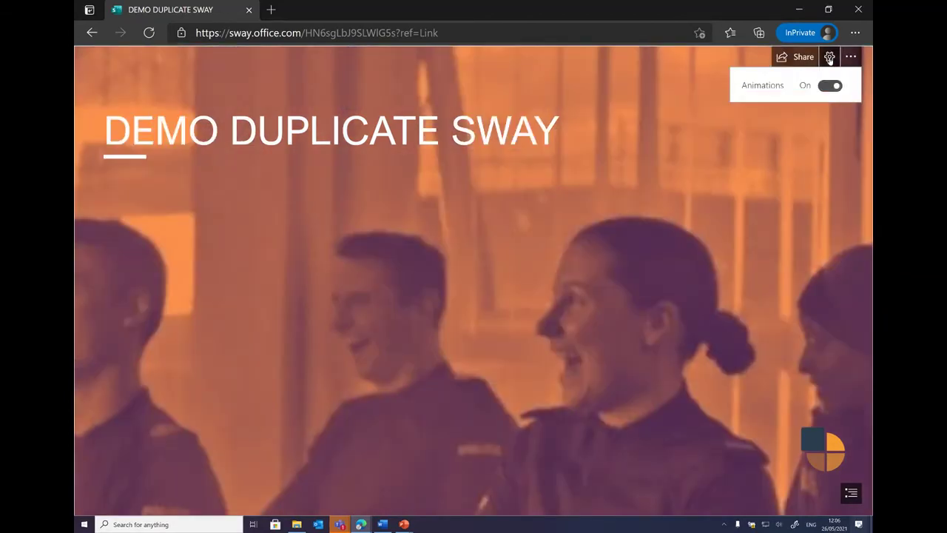
click(851, 57)
click(784, 143)
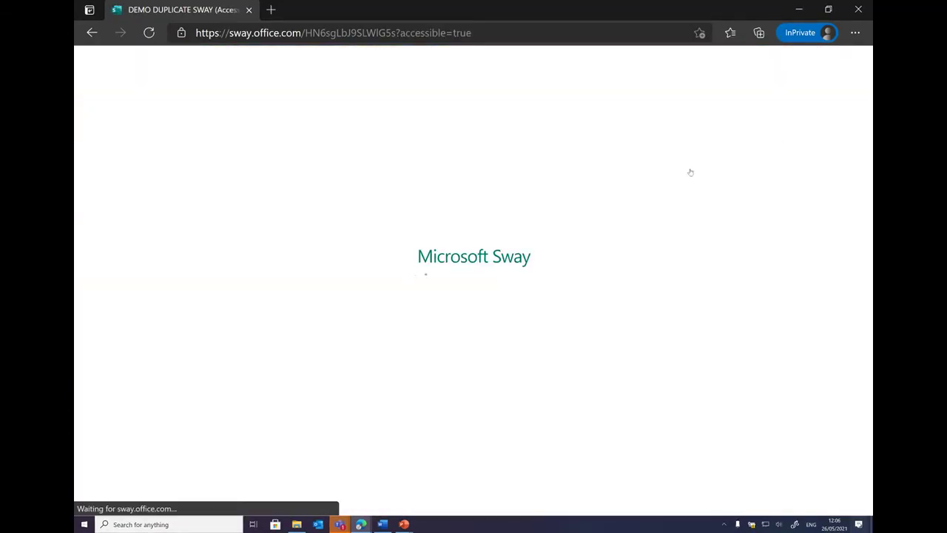
Examine how the newsletter's text and images are laid out in accessibility view, then minimise its window.
scroll(646, 181, down, 2)
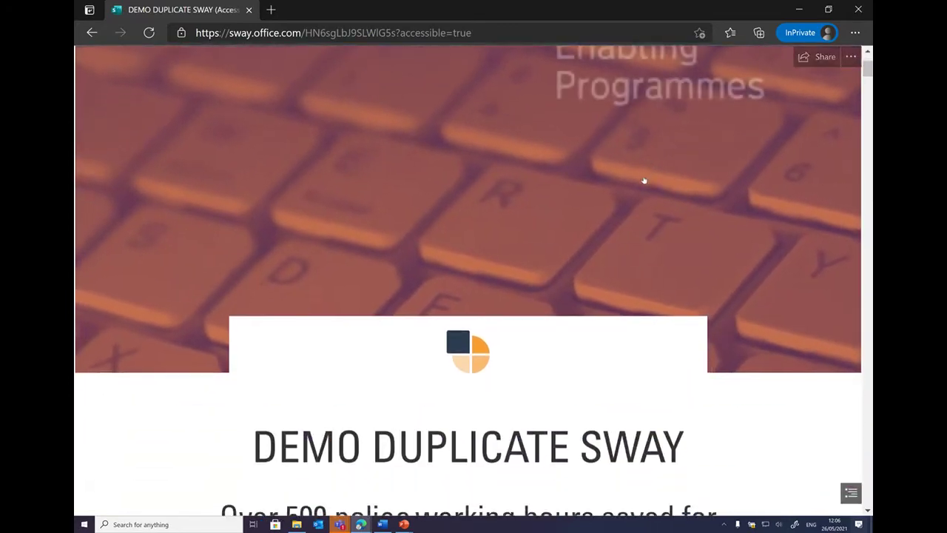
scroll(644, 181, down, 7)
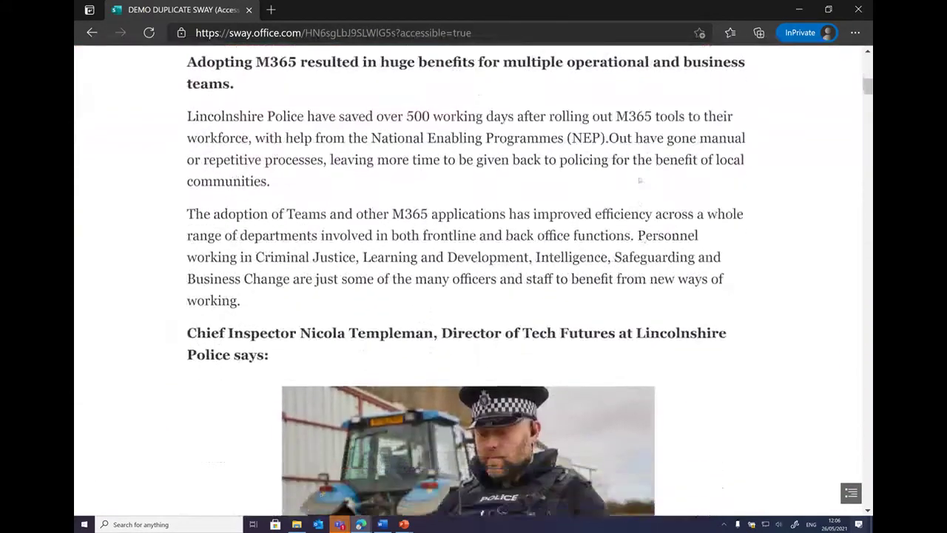
scroll(639, 180, down, 6)
scroll(637, 181, down, 7)
scroll(631, 184, down, 4)
scroll(616, 190, up, 4)
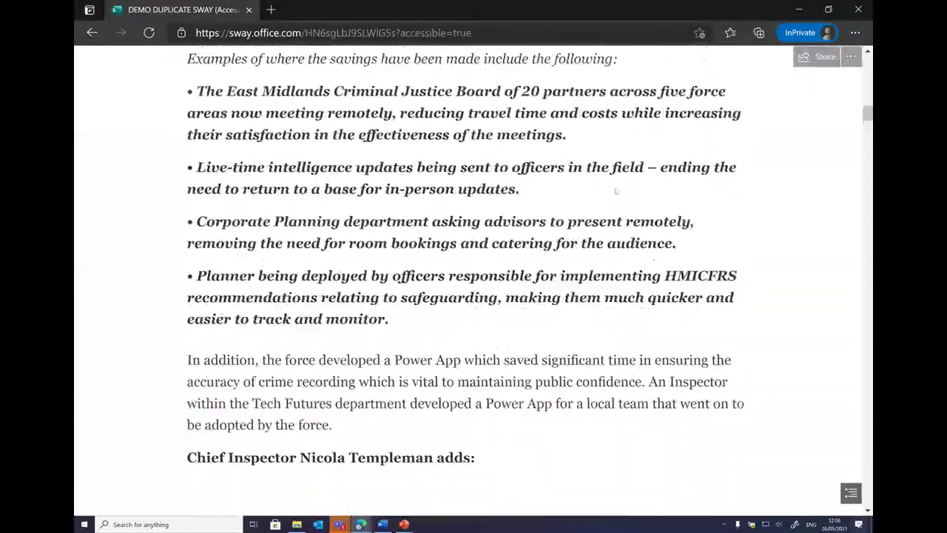
scroll(616, 190, up, 15)
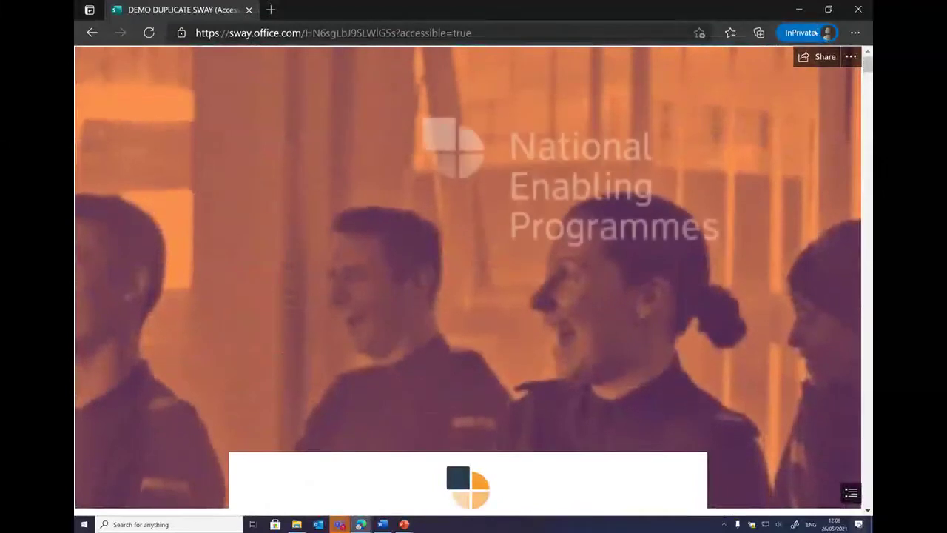
click(805, 12)
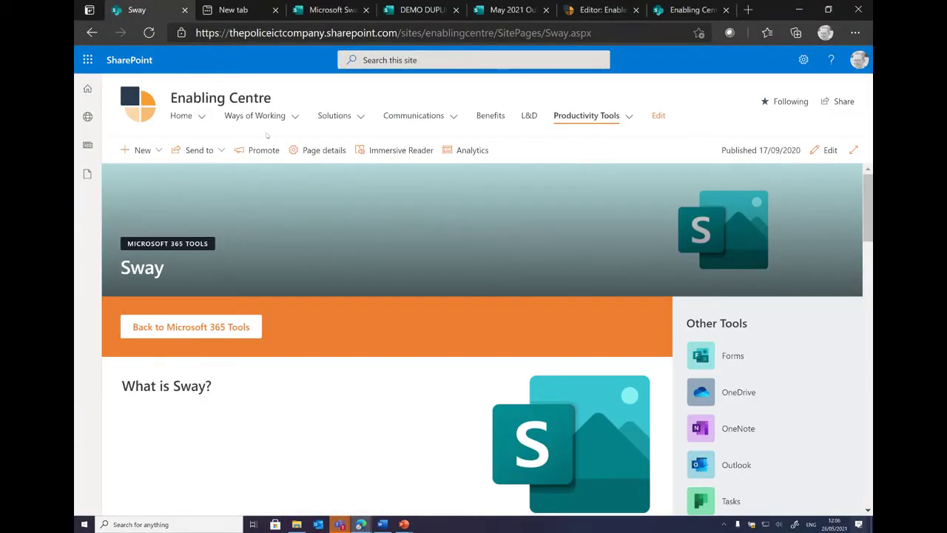
Open Sway from the full list of Office 365 apps and look over its start page.
click(235, 11)
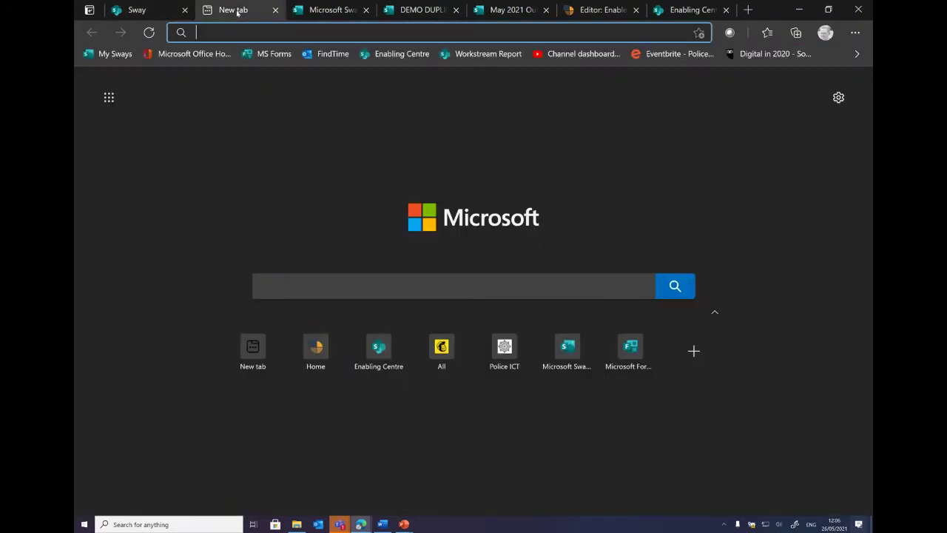
click(107, 98)
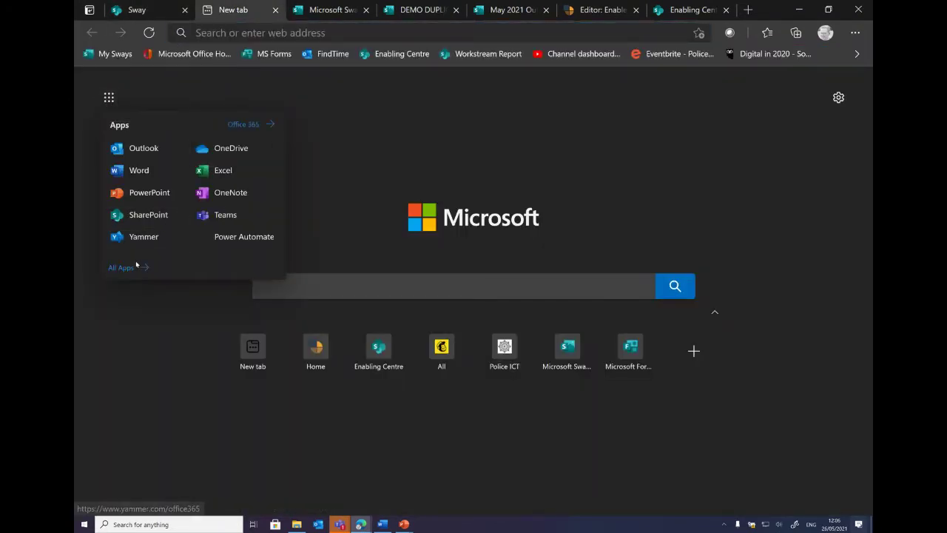
click(132, 267)
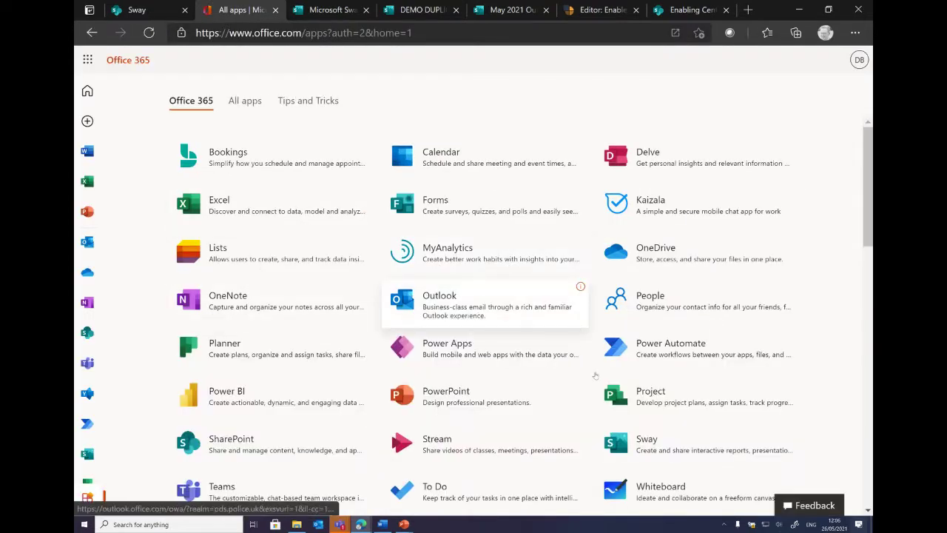
scroll(595, 376, down, 1)
click(626, 375)
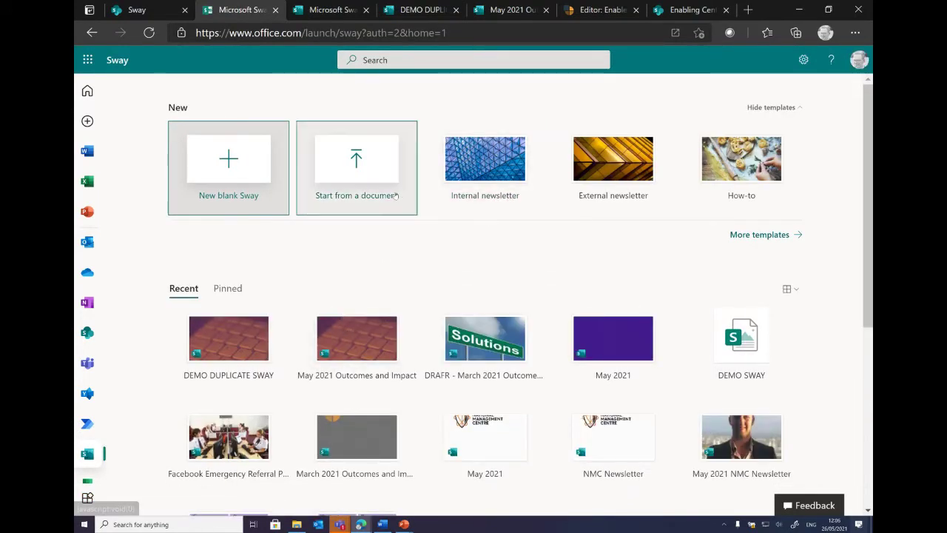
scroll(425, 324, down, 1)
scroll(425, 324, up, 1)
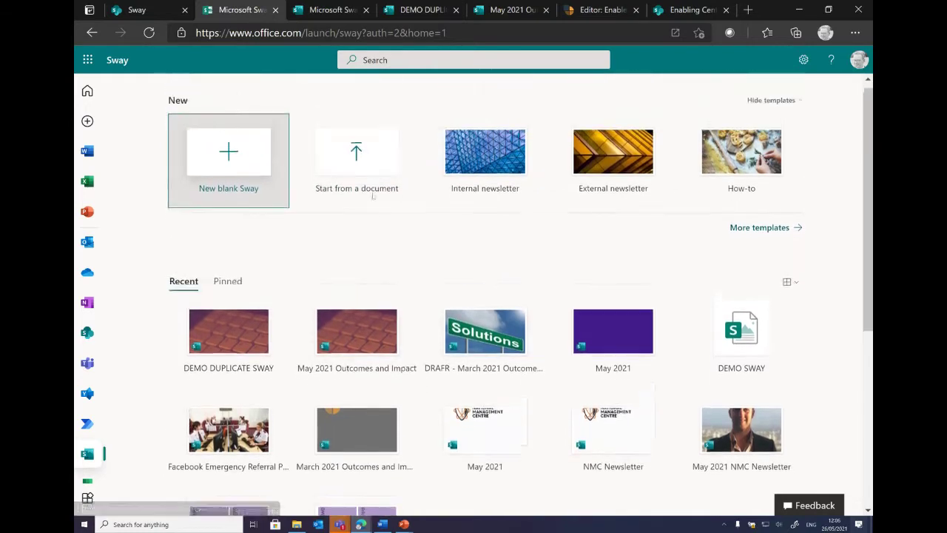
Close the Office 365 Sway start page and look over the My Sways overview.
click(276, 10)
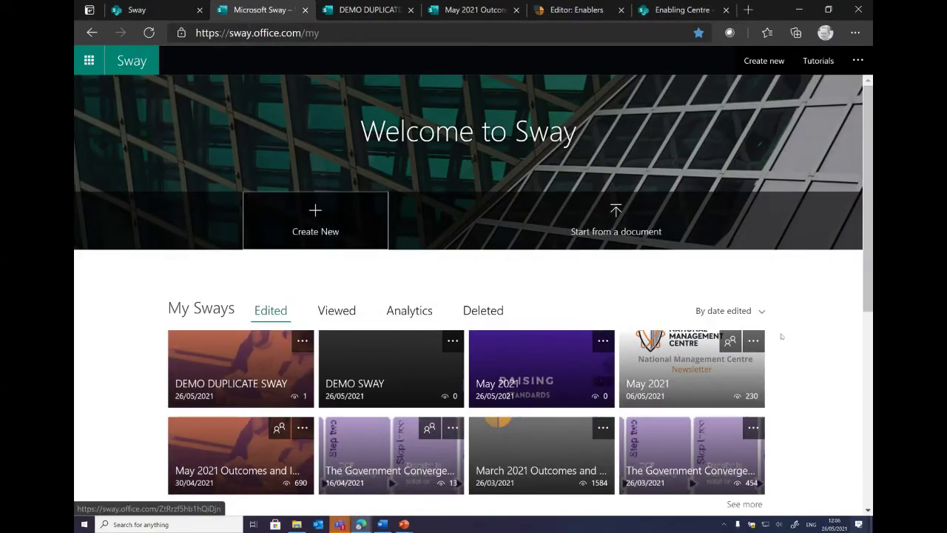
scroll(644, 266, down, 1)
scroll(622, 248, up, 1)
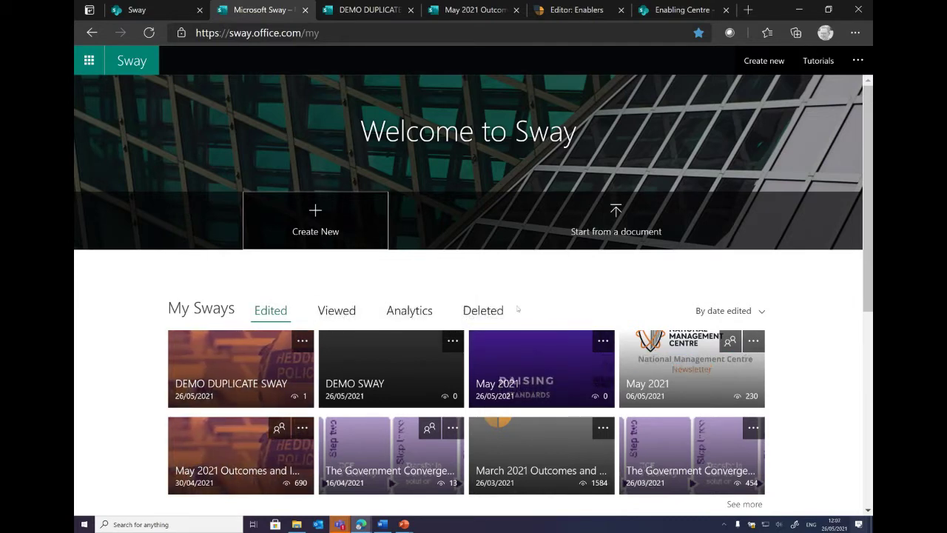
Show the My Sways sorting choices, keep By date edited, and show the file selection for starting from a document.
click(722, 310)
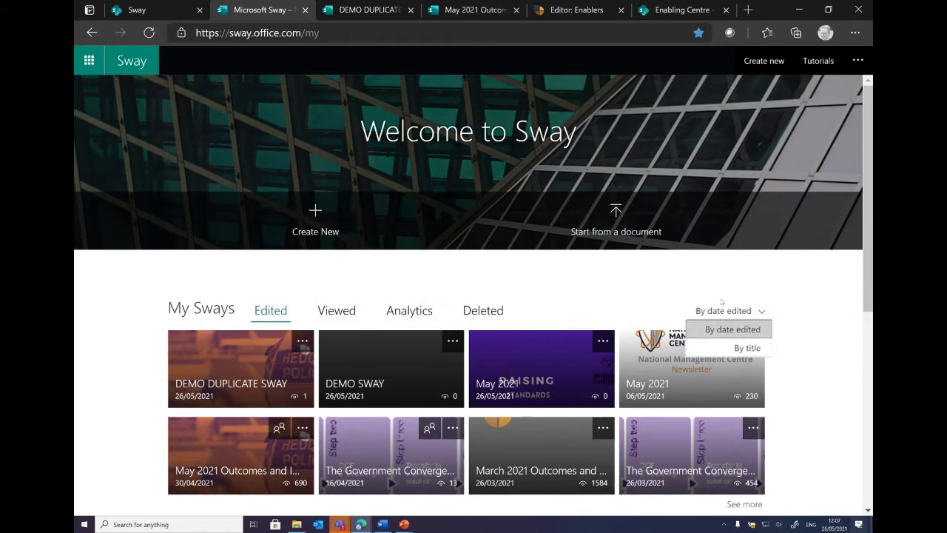
click(731, 329)
scroll(435, 252, down, 2)
scroll(499, 289, up, 2)
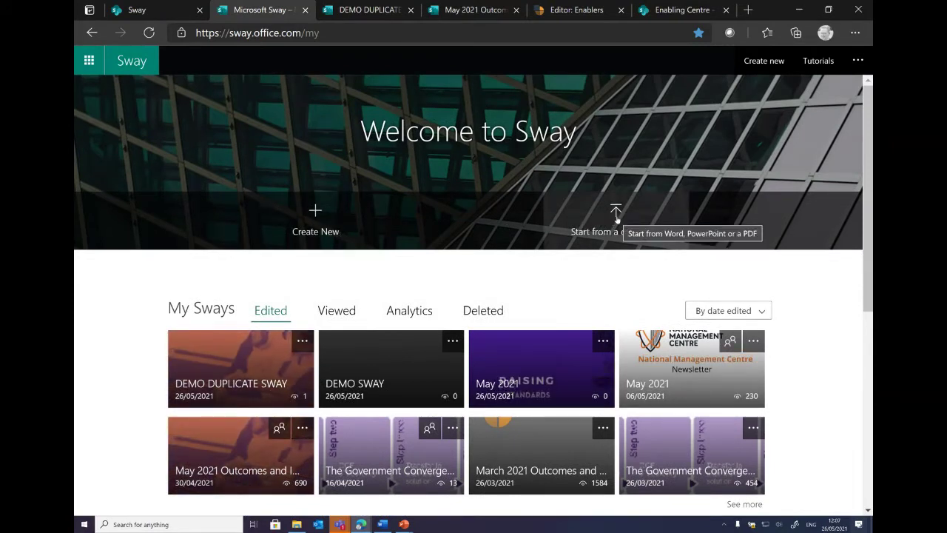
click(618, 217)
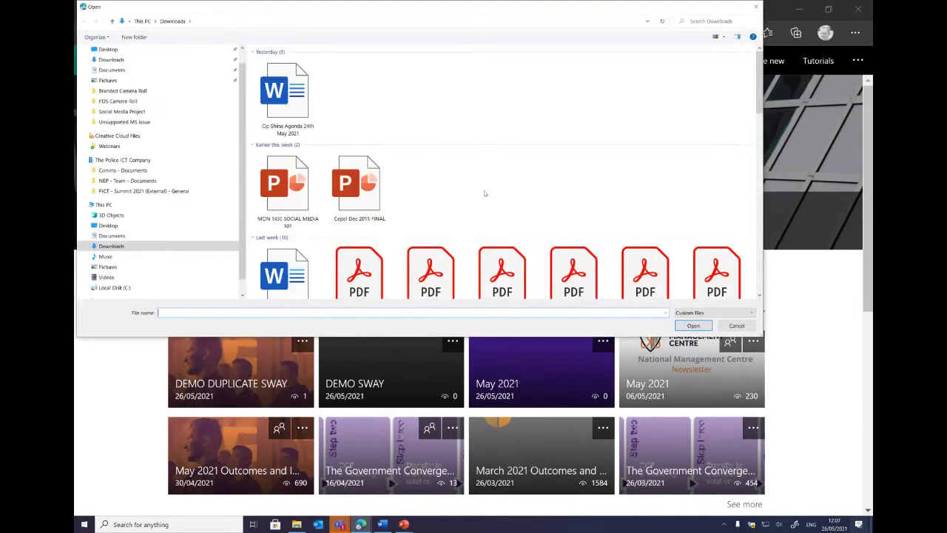
click(745, 327)
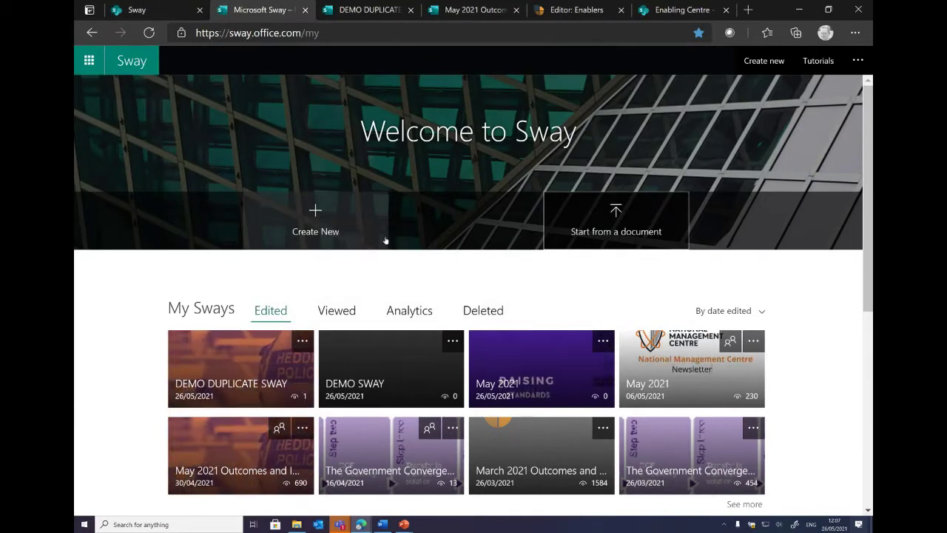
Create a new blank Sway and title it "Test DEMO webinar".
click(315, 215)
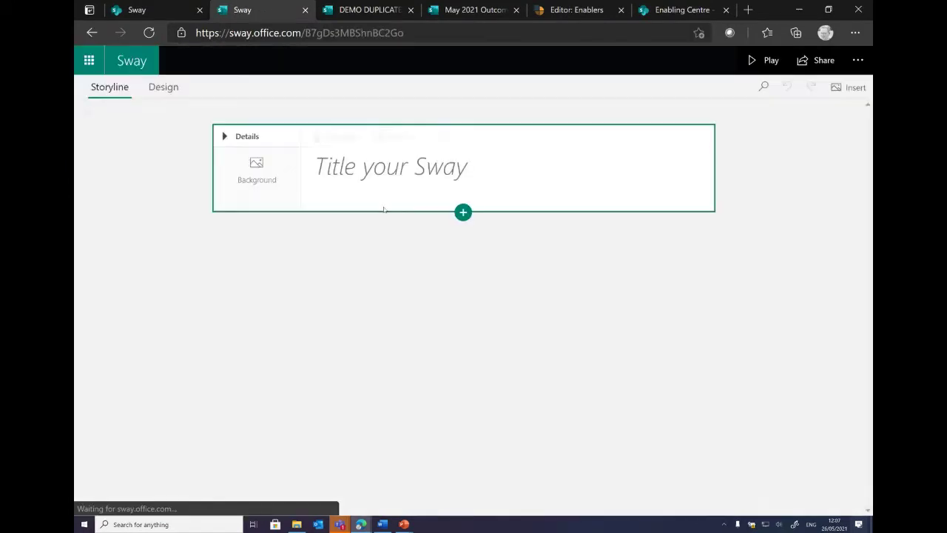
click(428, 172)
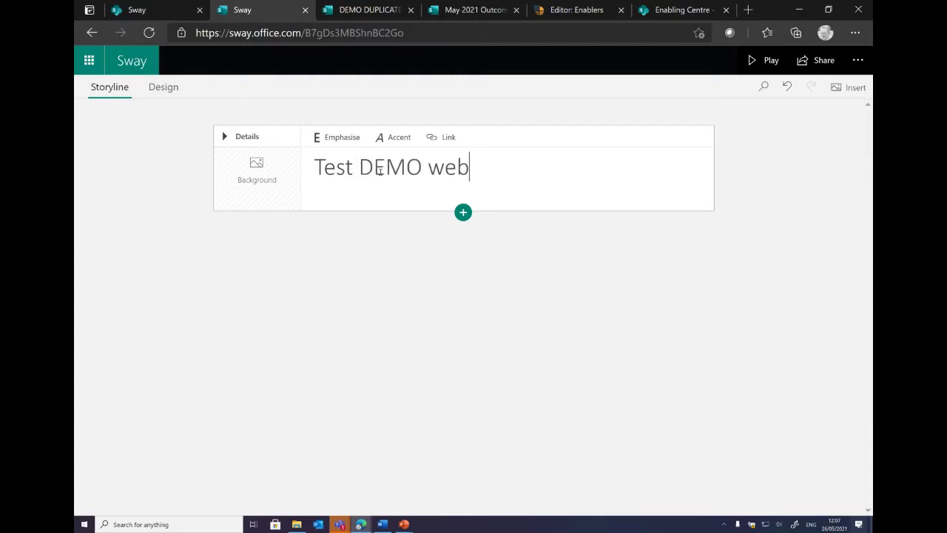
click(485, 243)
Add a Heading 1 card below the title card with the text "Heading 1".
click(463, 214)
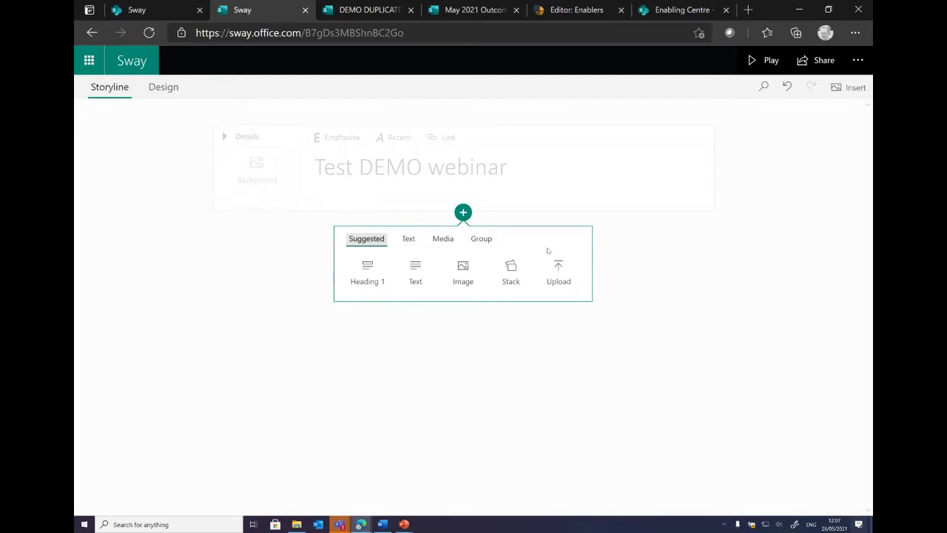
click(364, 276)
click(400, 294)
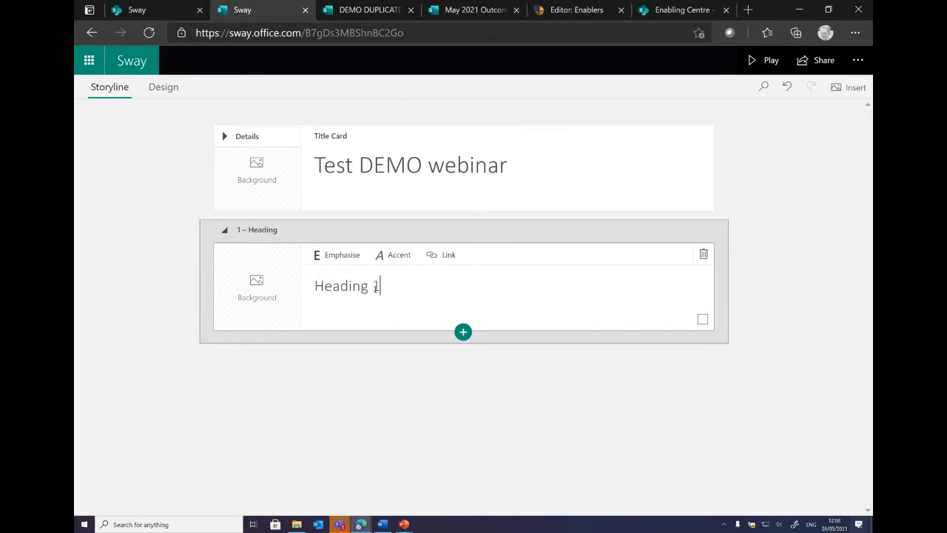
Add a text card under the heading and paste in the first Lorem ipsum paragraph from the Word document.
click(463, 332)
click(416, 393)
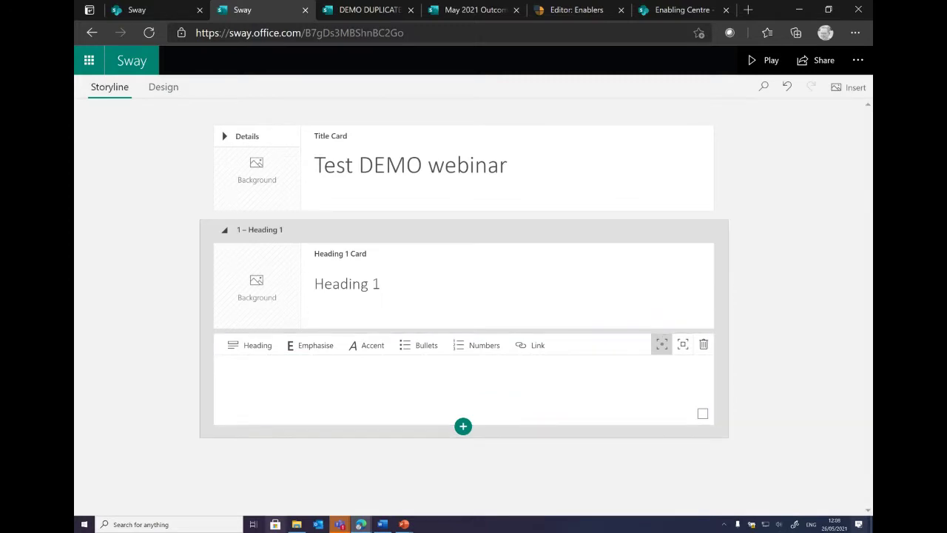
click(382, 524)
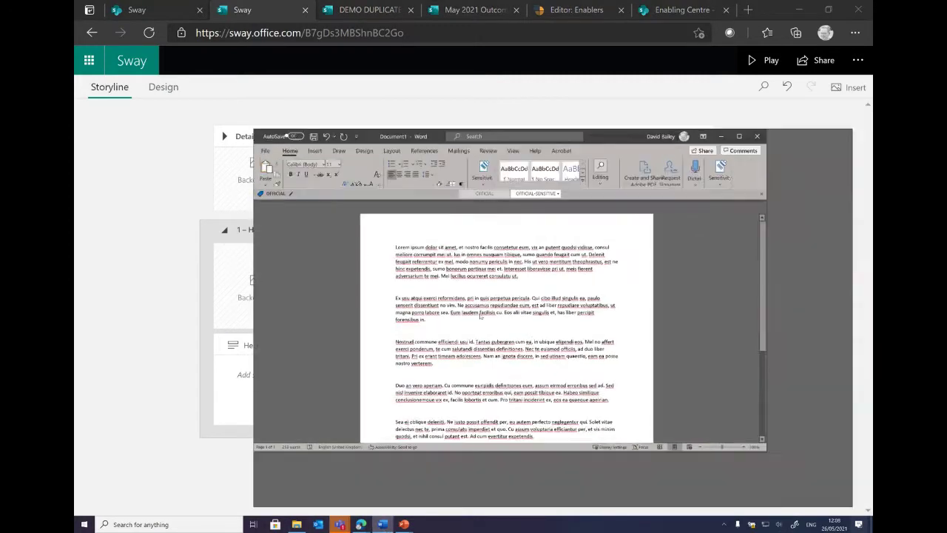
click(488, 299)
drag(582, 298, 390, 249)
text(Join live event)
key(ctrl+z)
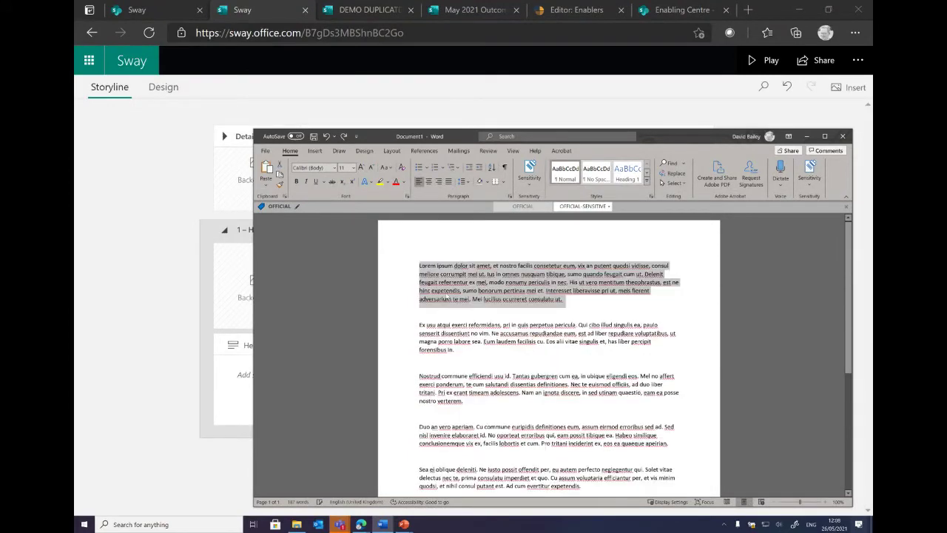
click(214, 281)
click(269, 376)
text(Lorem ipsum dolor sit amet, et nostro facilis consetetur eum, vix an putent quodsi vidisse, consul meliore corrumpit mei ut. Ius in omnes nusquam tibique, sumo quando feugait cum ut. Delenit feugait referrentur ex mel, modo nonumy periculis in nec. His ut vero mentitum theophrastus, est ne hinc expetendis, sumo bonorum pertinax mei et. Interesset liberavisse pri ut, meis fierent adversarium te mei. Mei lucilius ocurreret consulatu ut.)
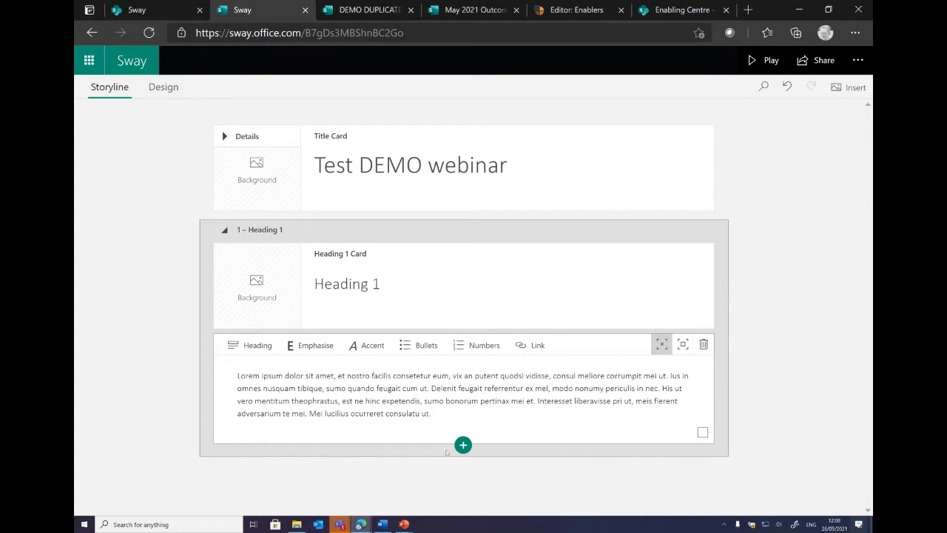
Add an image card below the text card and fill it with Digital UK Map.png from the Branded Camera Roll folder.
click(464, 445)
click(461, 483)
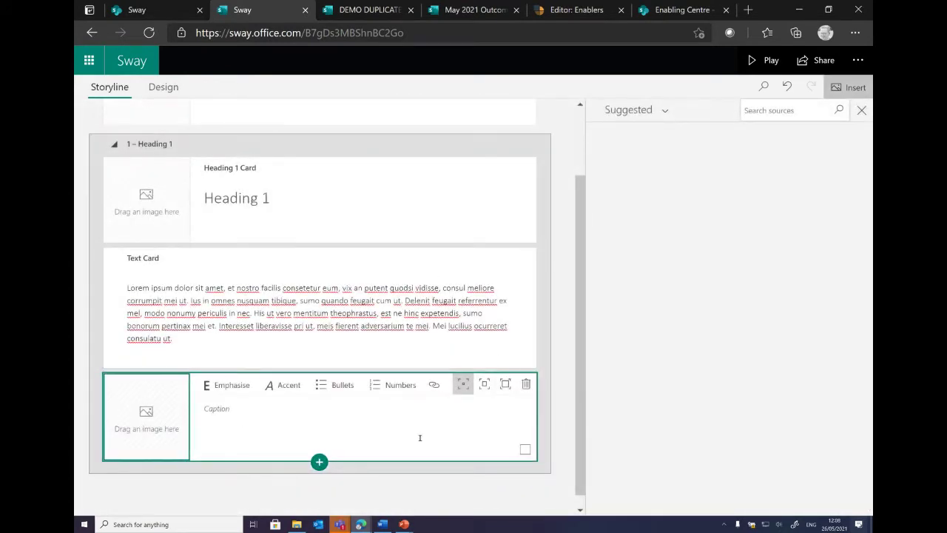
click(296, 524)
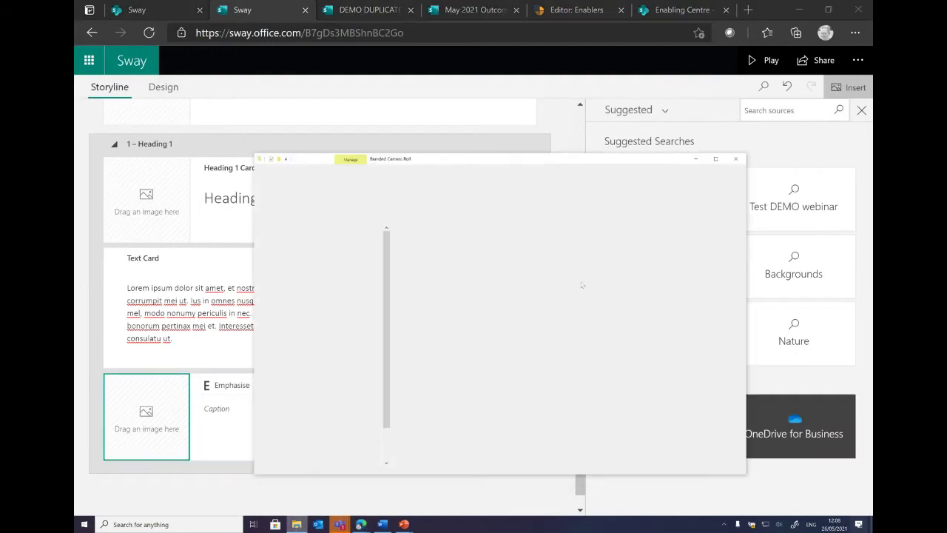
drag(506, 152, 946, 154)
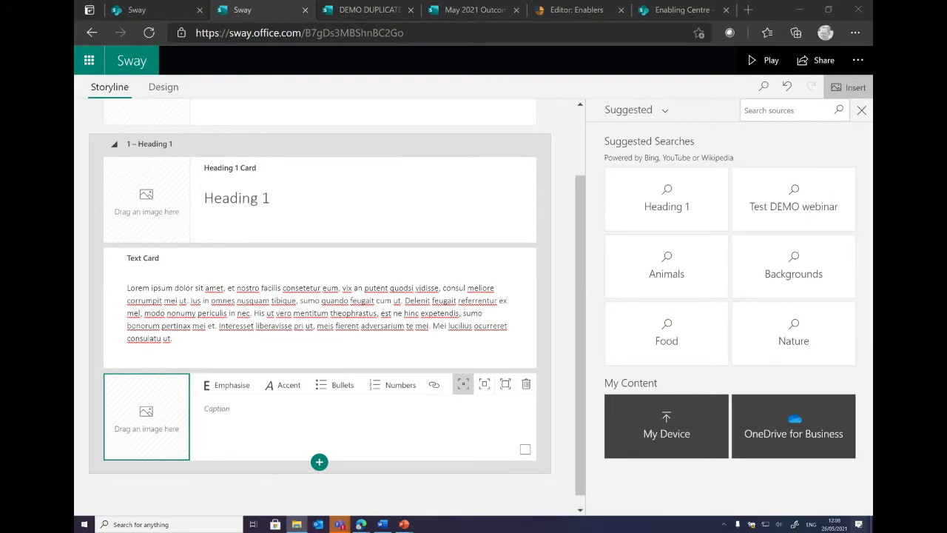
drag(946, 296, 164, 423)
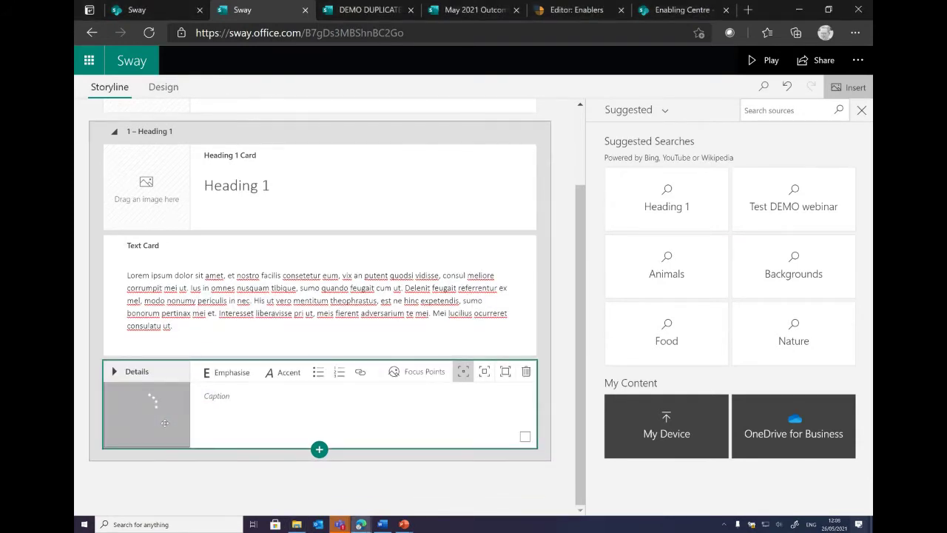
Add a second image card below the first and browse Bing Images for it.
click(319, 449)
click(319, 484)
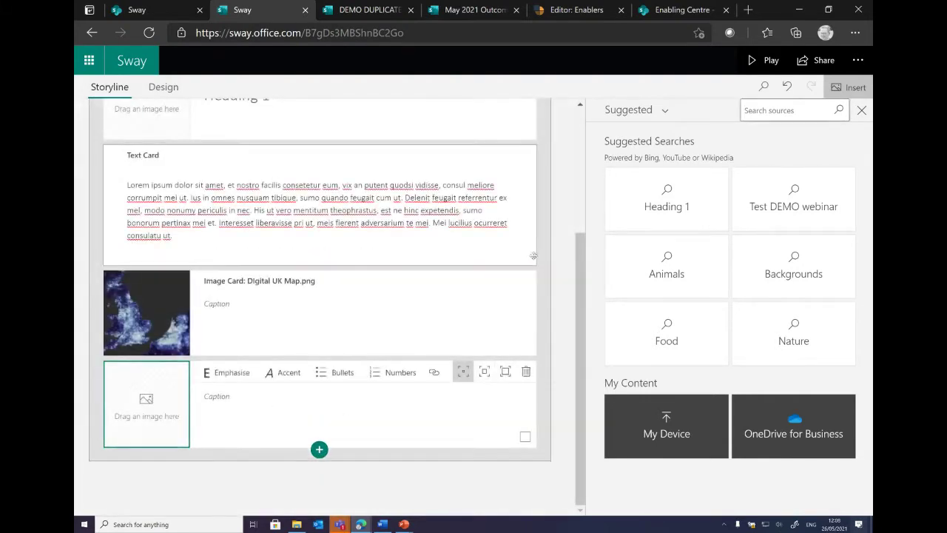
click(638, 110)
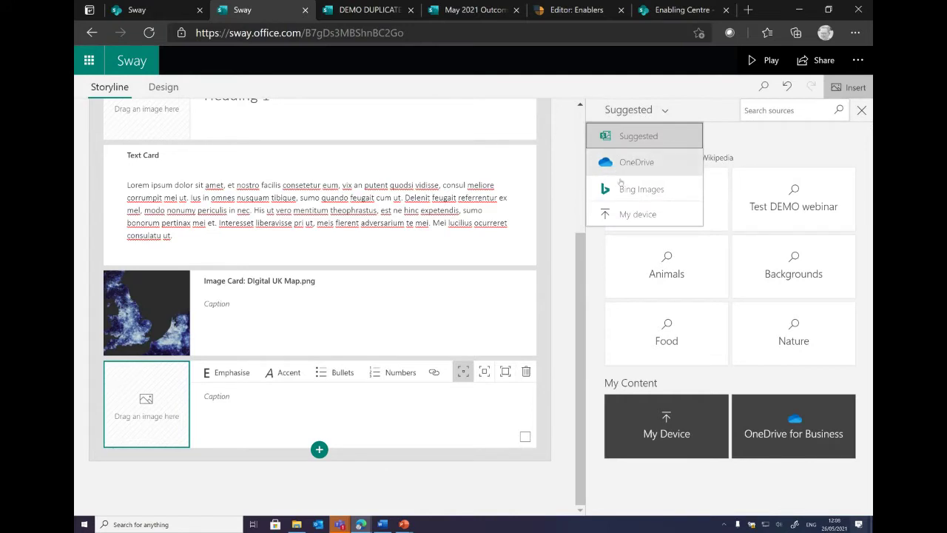
click(642, 189)
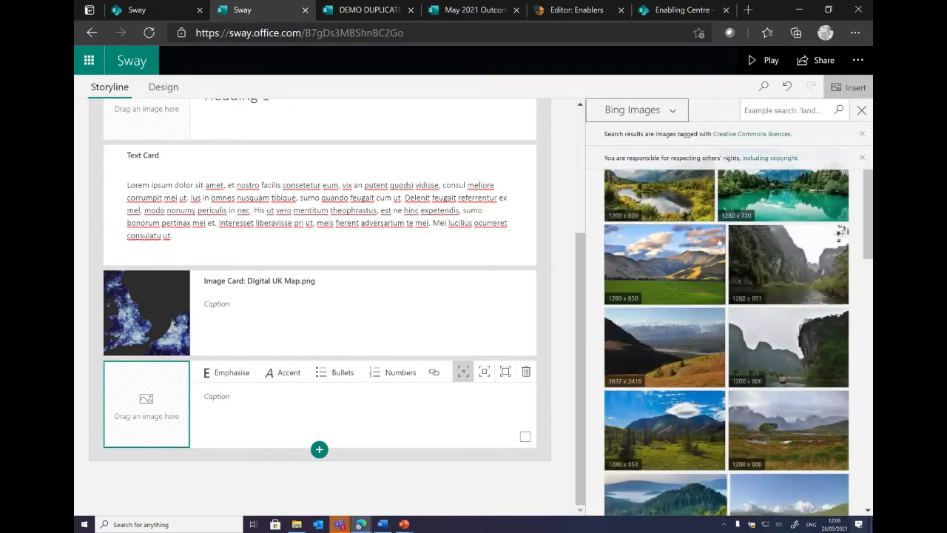
scroll(790, 281, down, 5)
scroll(754, 257, up, 5)
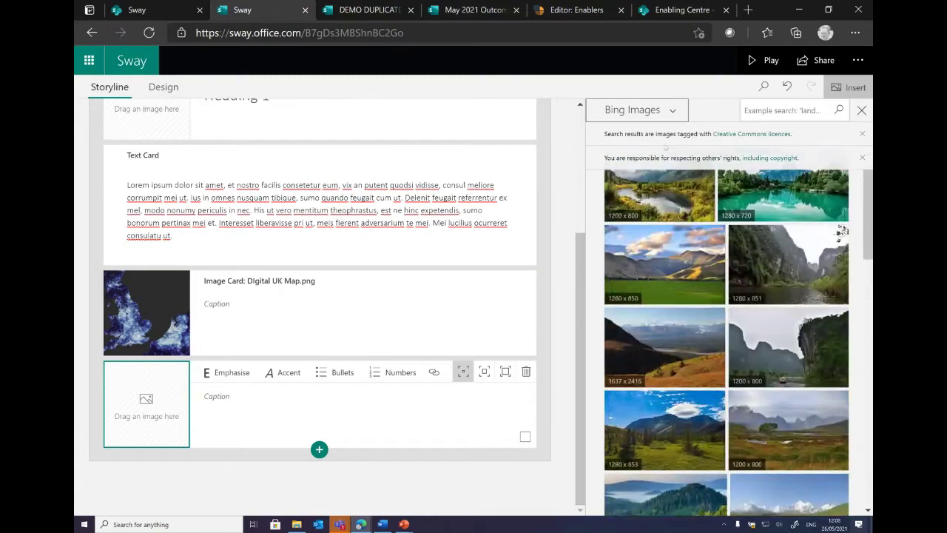
Look at the Suggested and My device image sources for the second image card and cancel choosing a file.
click(637, 109)
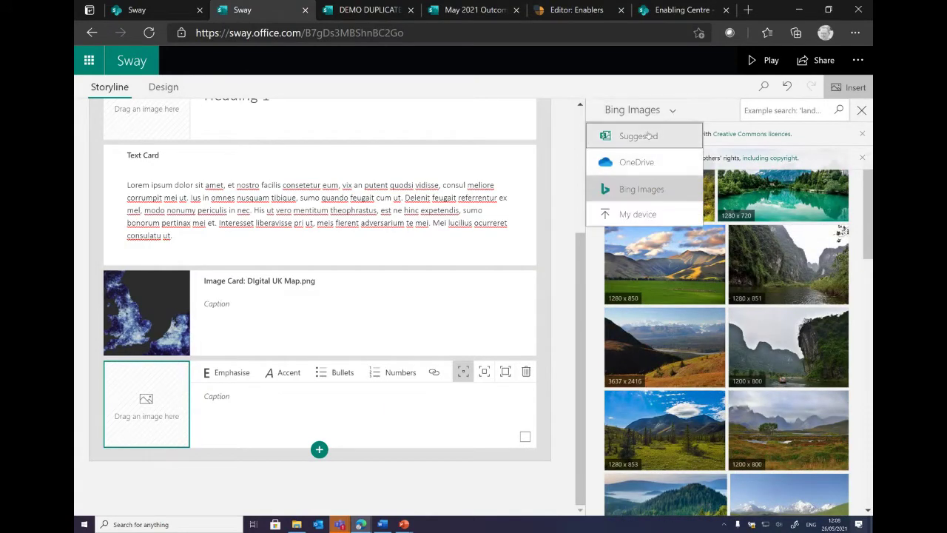
click(648, 136)
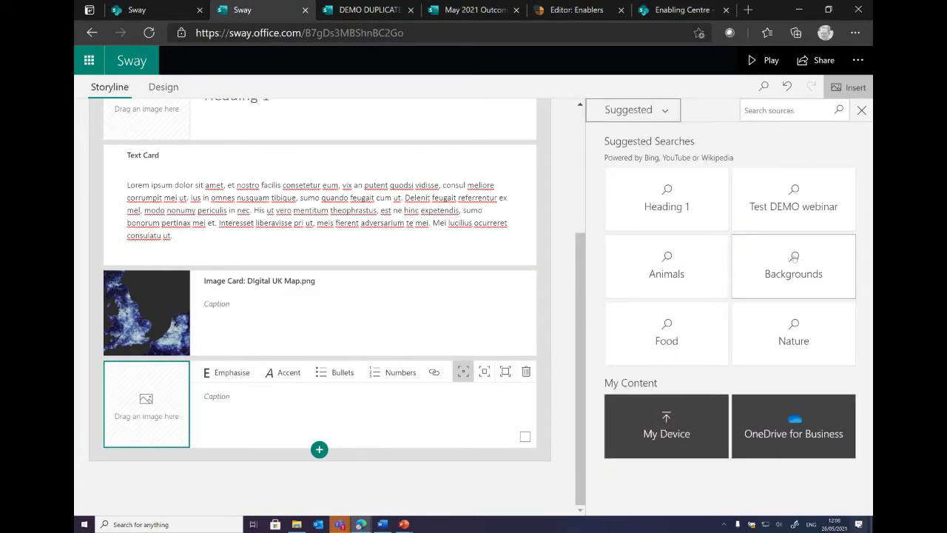
click(646, 111)
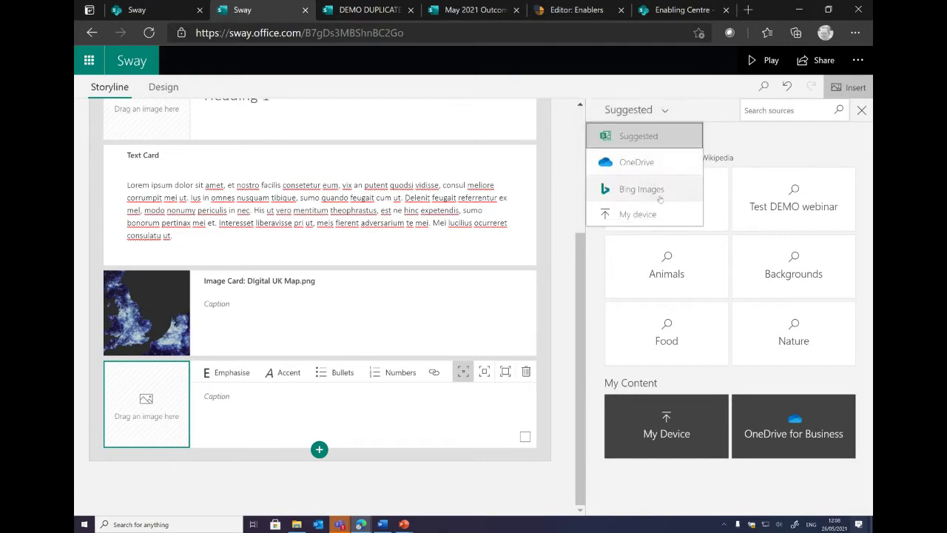
click(655, 216)
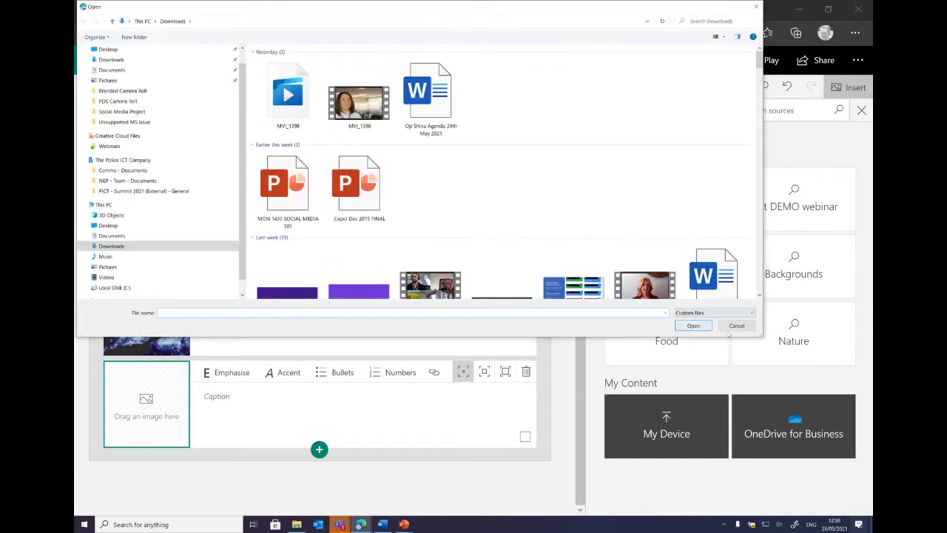
click(736, 326)
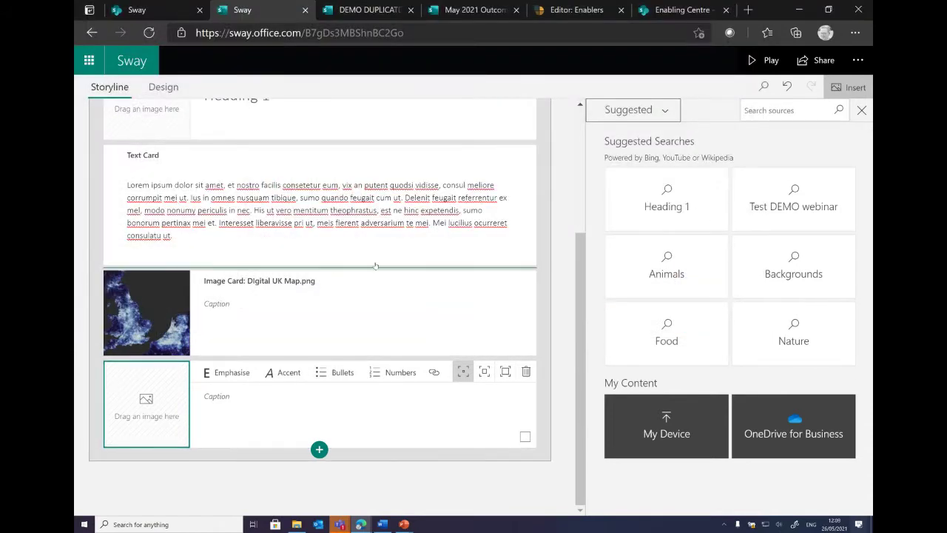
Close the Test DEMO webinar Sway and switch to the DEMO DUPLICATE SWAY storyline.
scroll(401, 314, up, 1)
scroll(401, 313, down, 1)
click(406, 422)
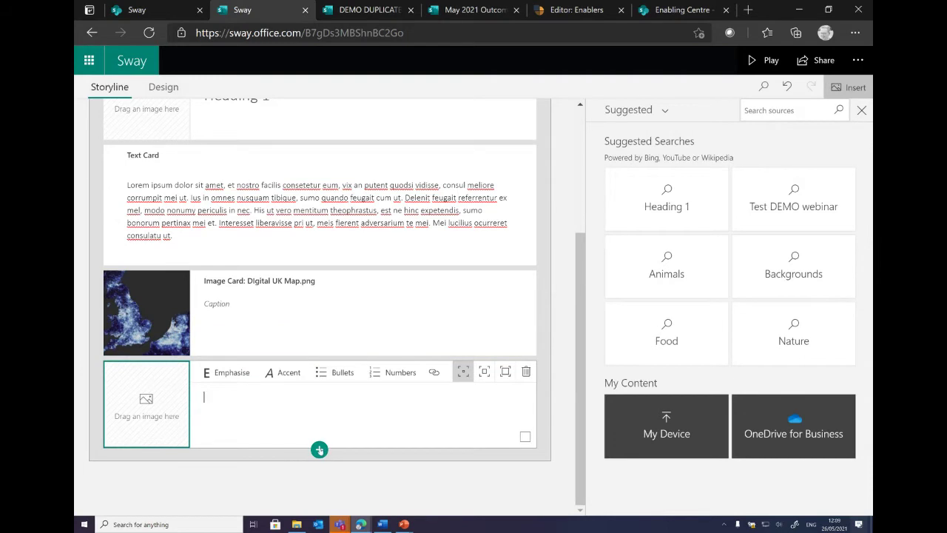
scroll(382, 304, up, 3)
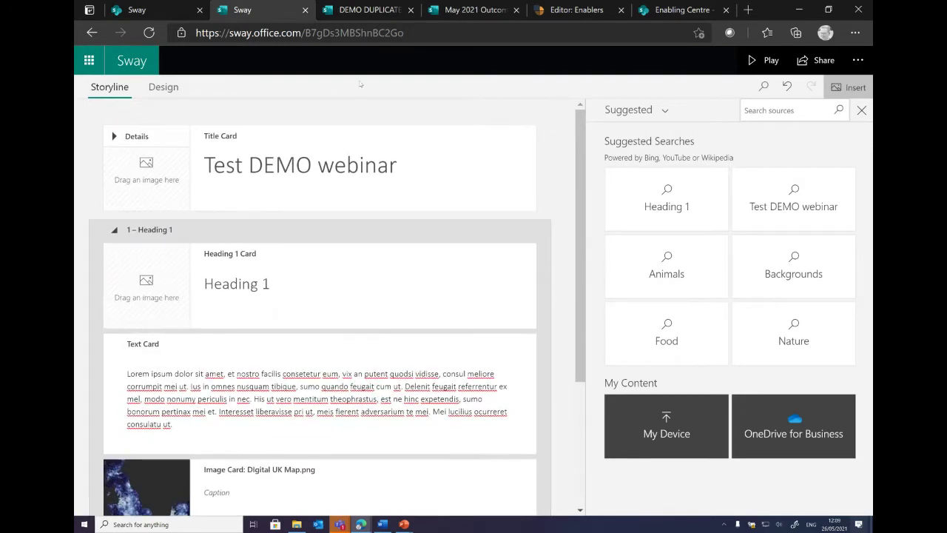
click(305, 10)
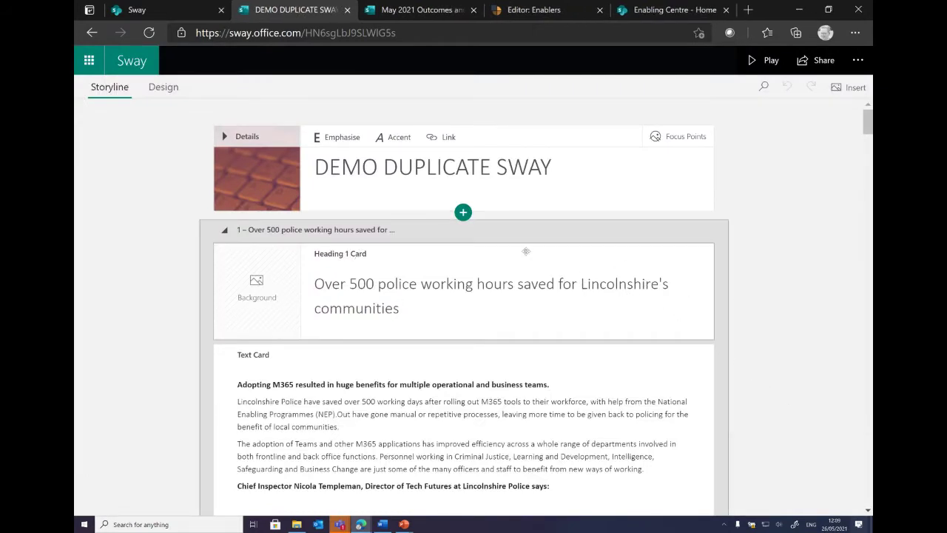
Look through the heading, text and image cards in the first section of the DEMO DUPLICATE SWAY storyline.
scroll(444, 193, down, 1)
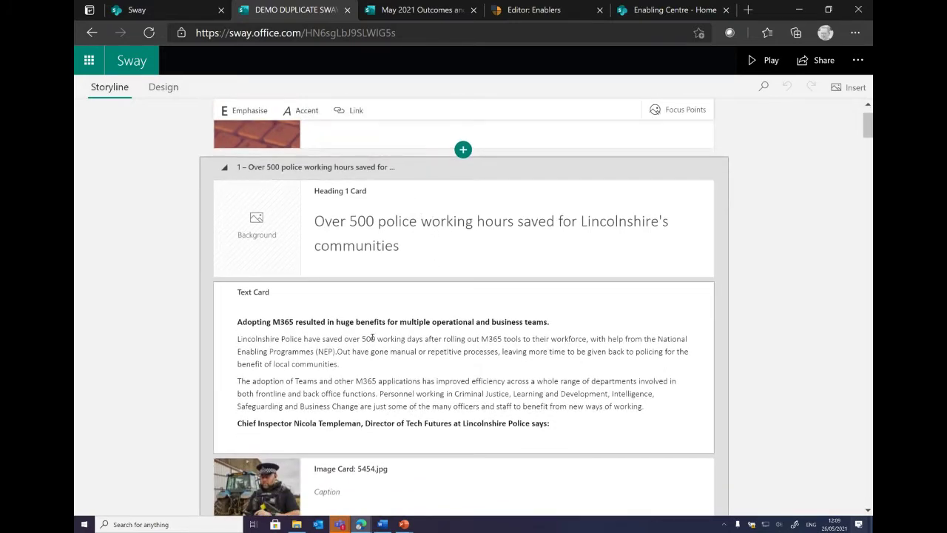
scroll(343, 350, down, 2)
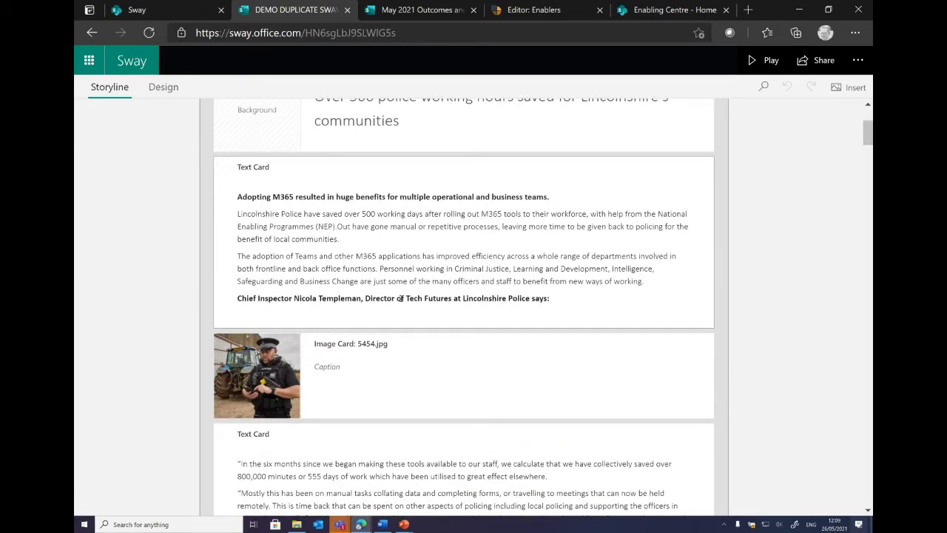
scroll(401, 298, down, 3)
scroll(397, 326, down, 1)
scroll(398, 326, up, 5)
Preview the Sway in Design view and examine how the title image, first heading, text and picture are laid out.
click(167, 86)
scroll(498, 248, down, 5)
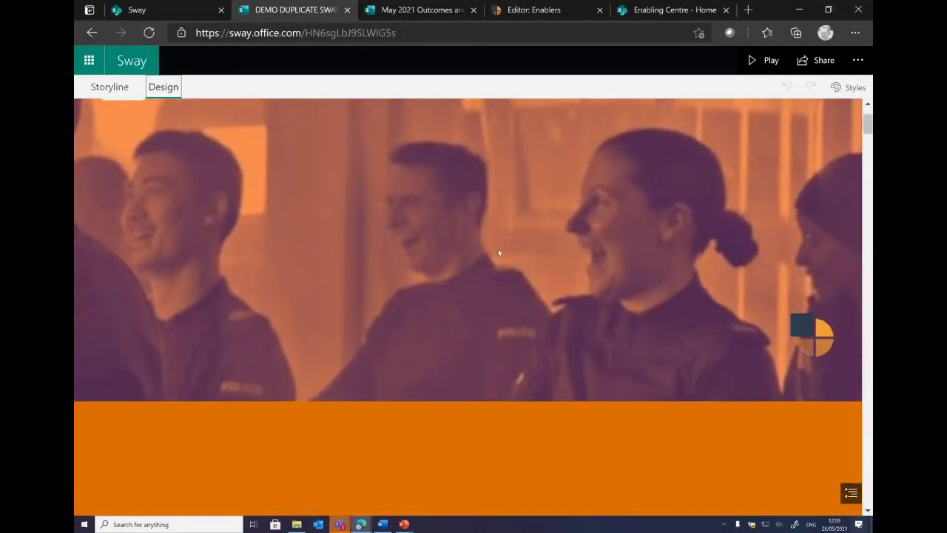
scroll(510, 242, down, 1)
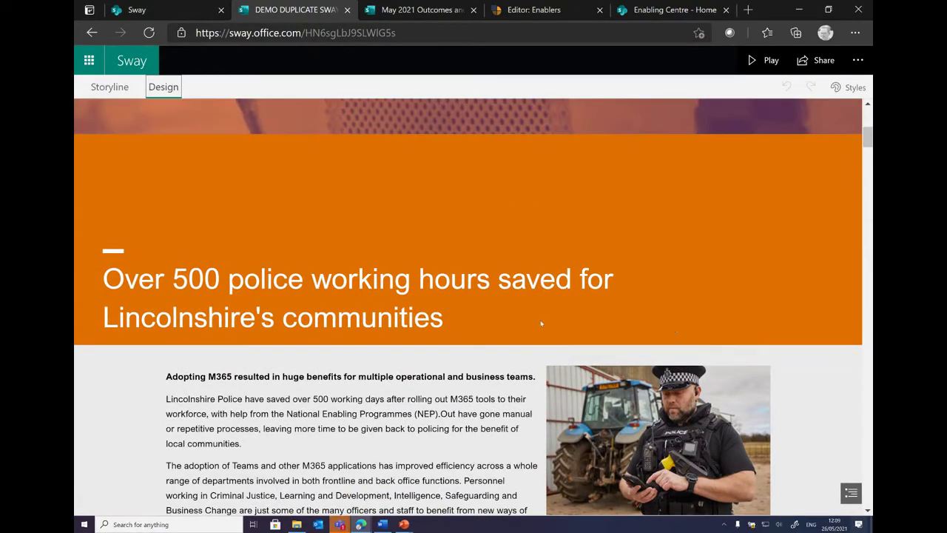
scroll(736, 302, down, 1)
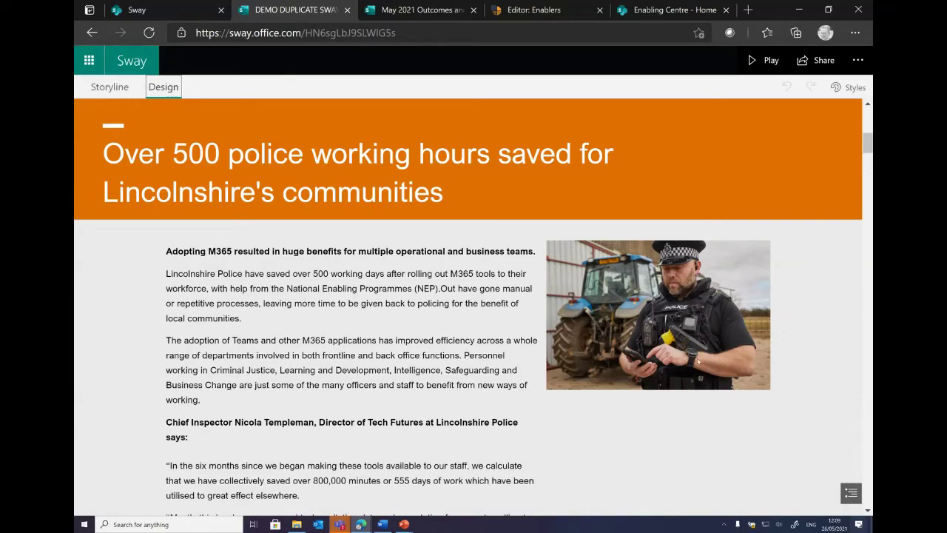
scroll(688, 377, down, 3)
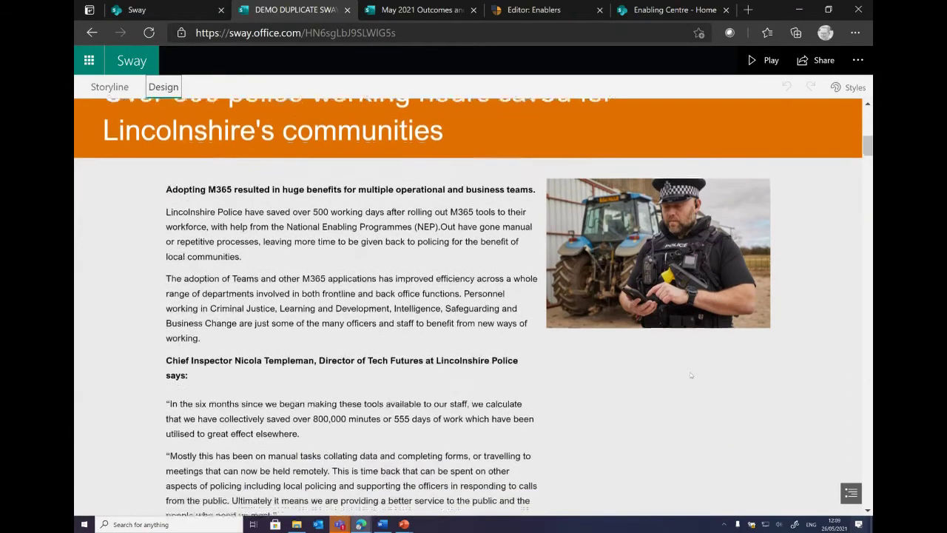
scroll(585, 355, down, 4)
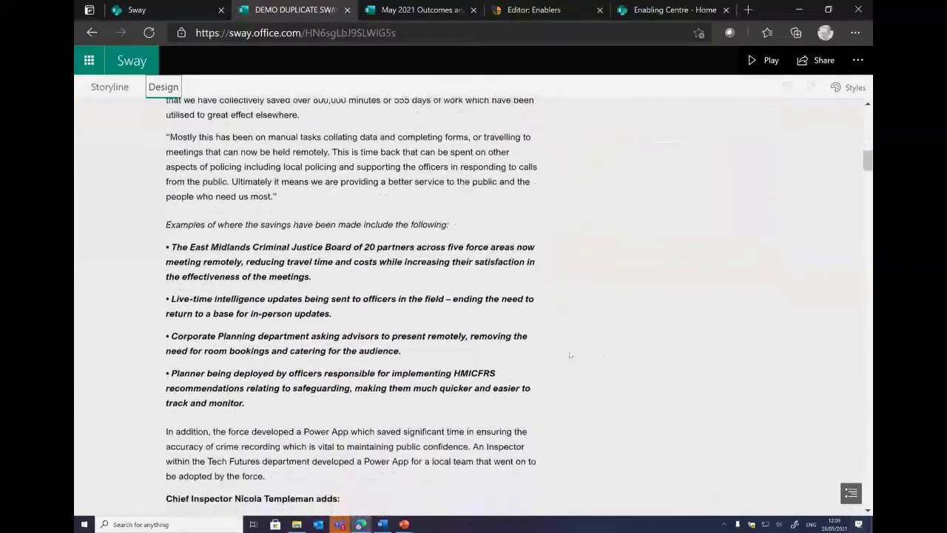
scroll(571, 354, up, 3)
scroll(570, 352, up, 10)
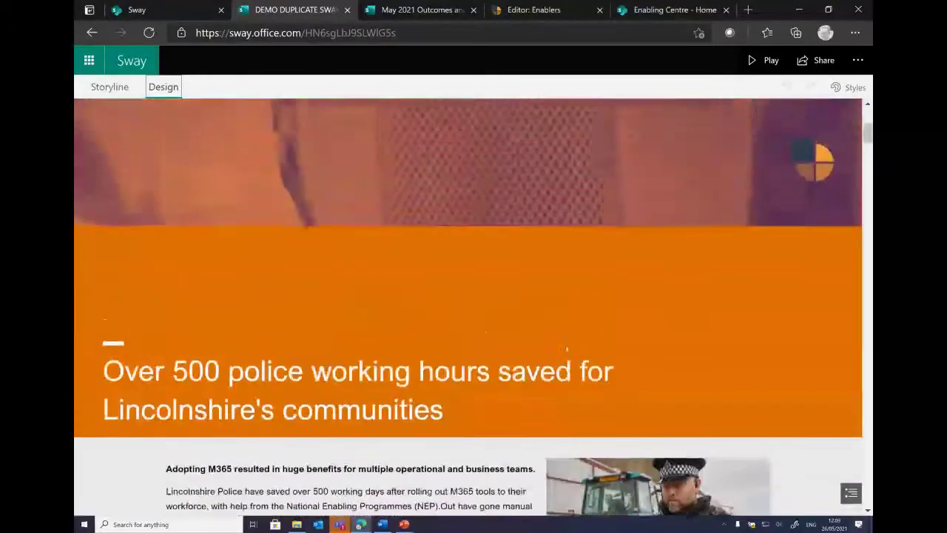
scroll(605, 353, down, 2)
scroll(611, 354, down, 3)
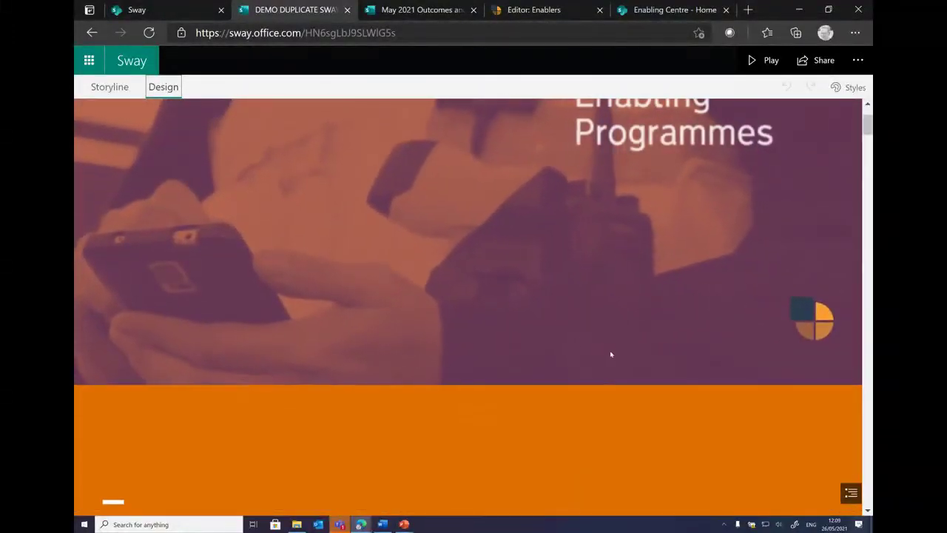
scroll(605, 351, down, 2)
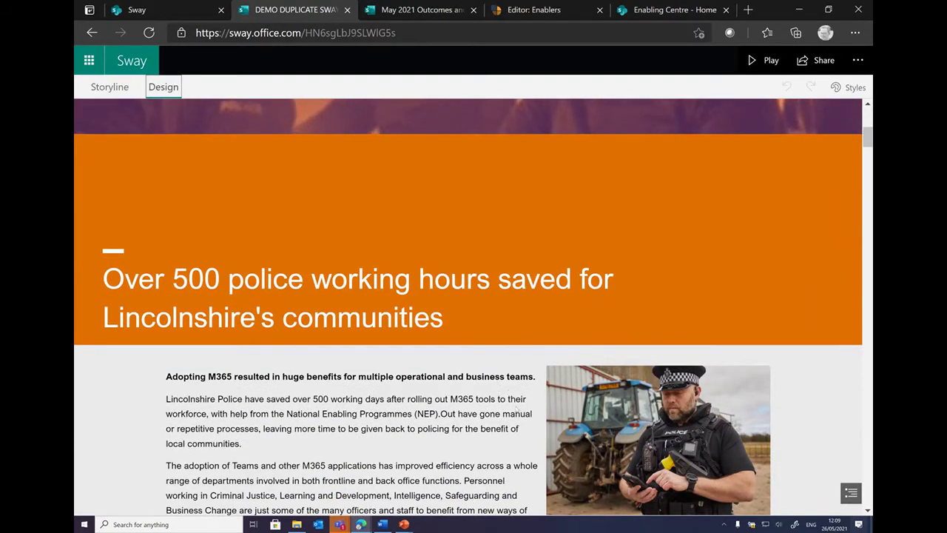
Return to the Storyline view and select the first section's opening text card to show its formatting options.
scroll(468, 296, up, 3)
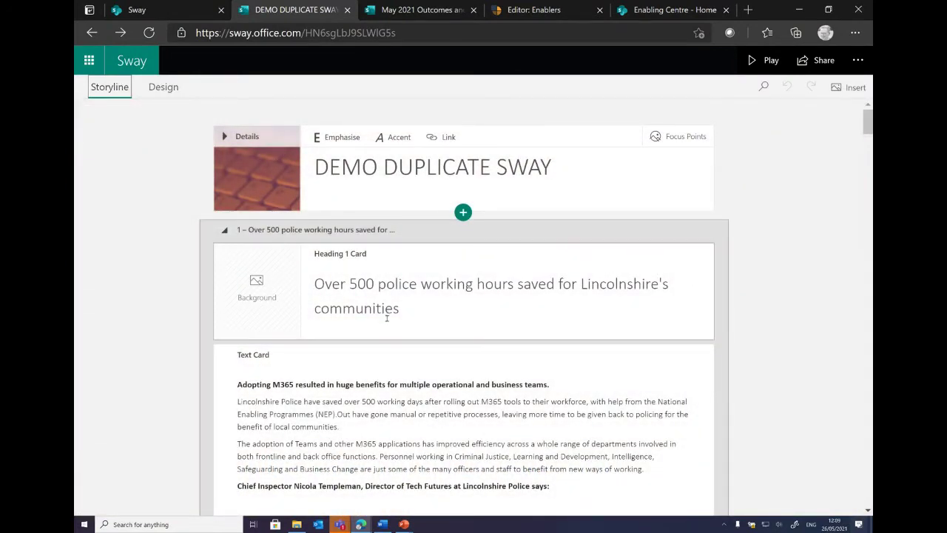
scroll(386, 313, down, 2)
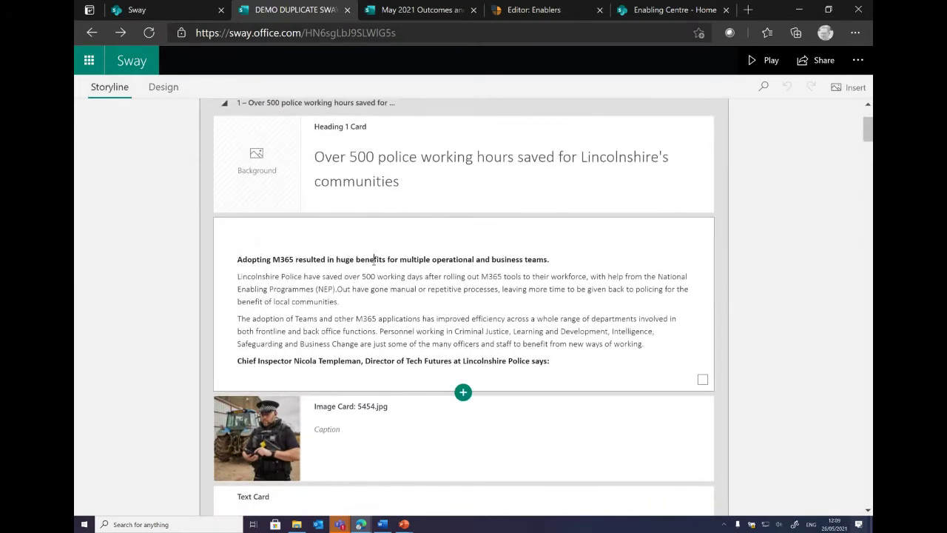
click(373, 259)
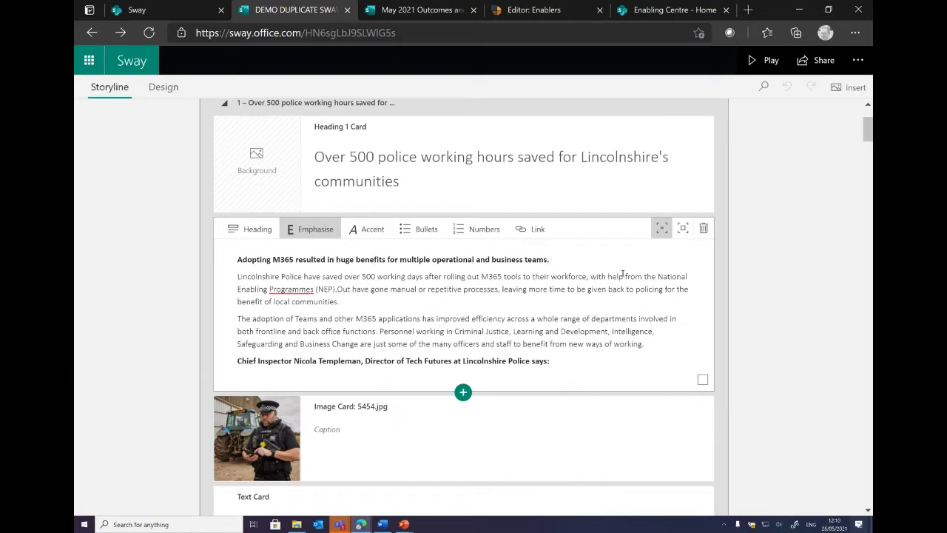
Adjust the focus points of image card 5454.jpg, trying the entire-image option and ending with a single focus point by the officer's face.
click(561, 444)
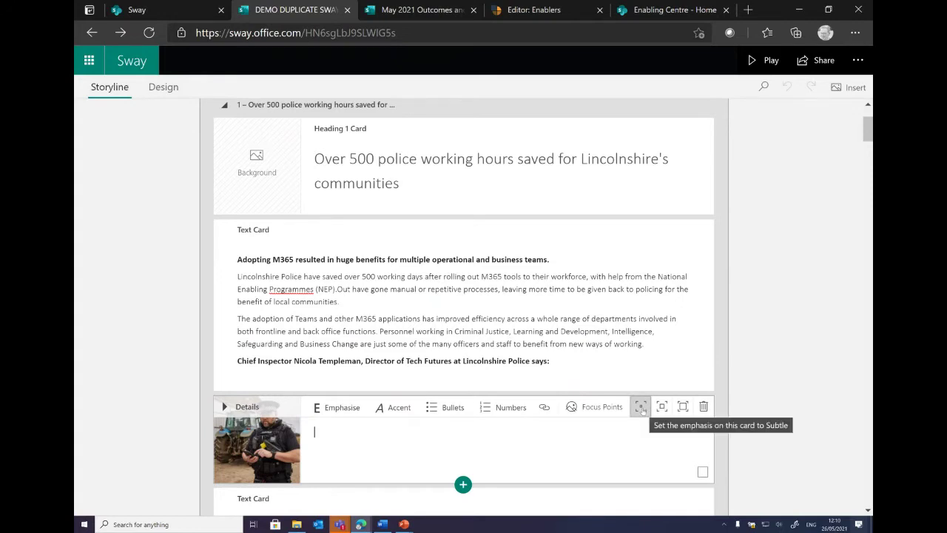
click(591, 413)
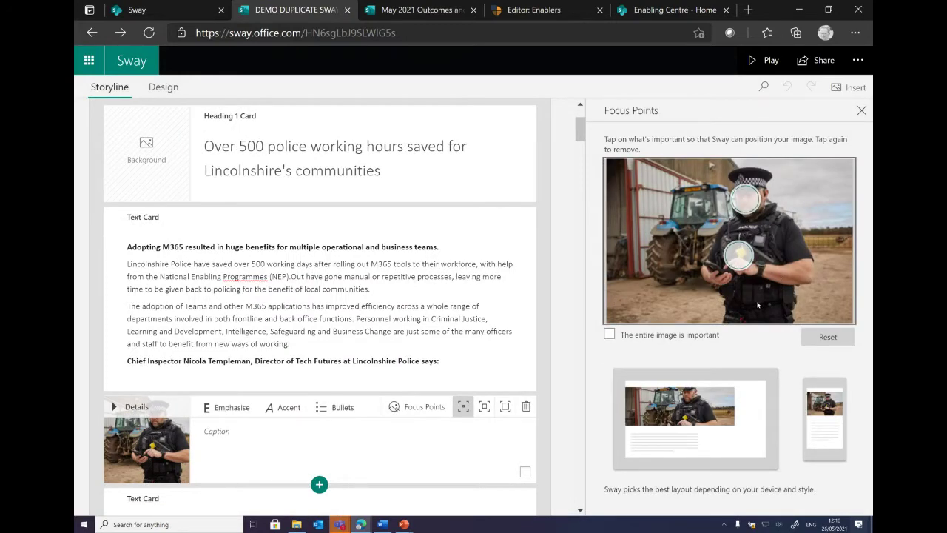
drag(738, 255, 774, 261)
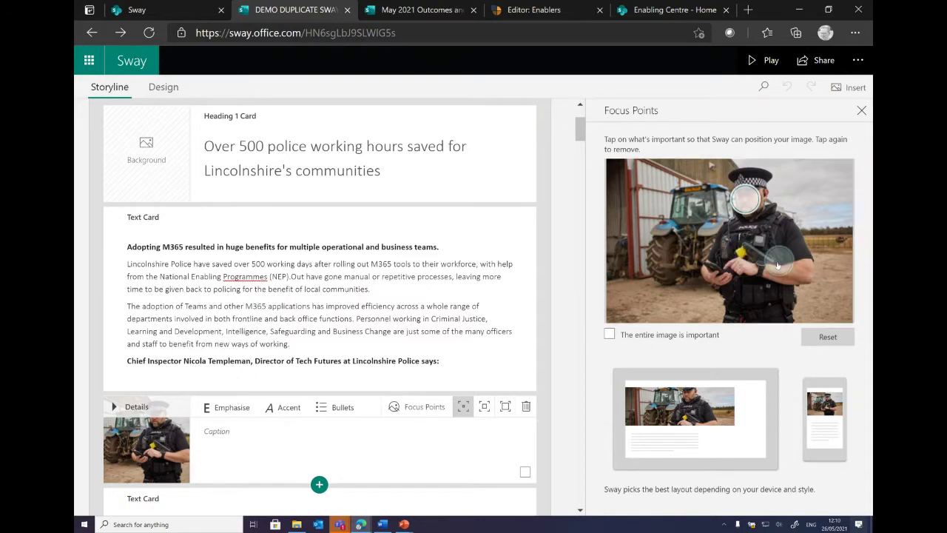
click(618, 334)
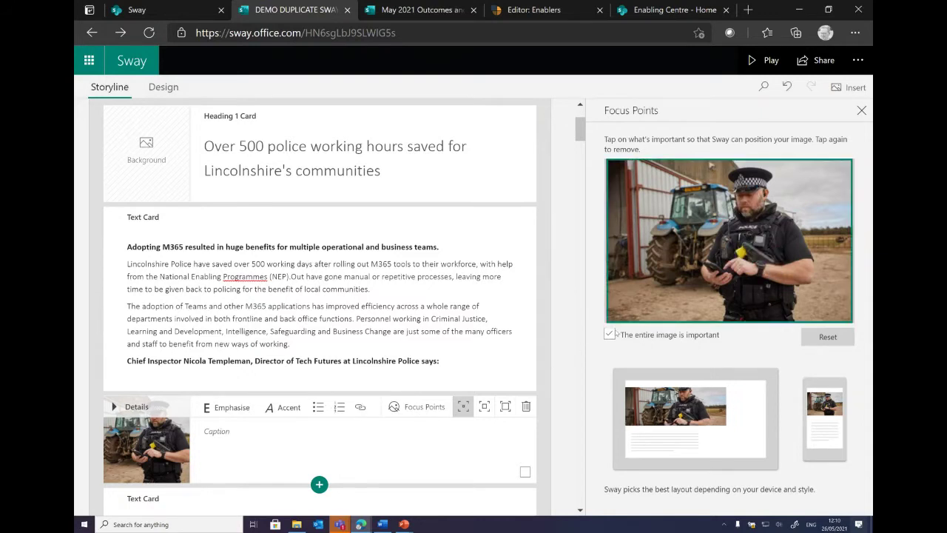
click(760, 213)
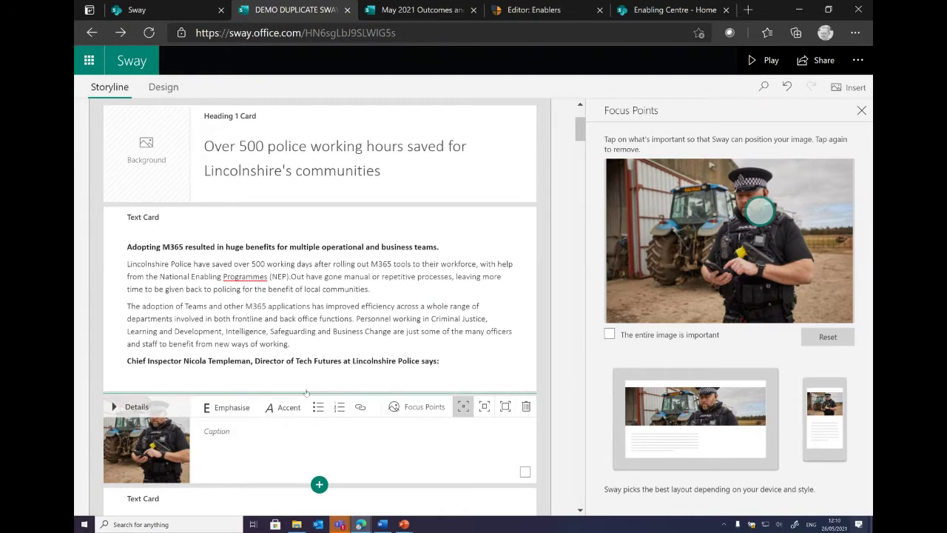
Expand the details of image card 5454.jpg, examine its caption and alternative text cards, and collapse the details.
scroll(345, 447, down, 1)
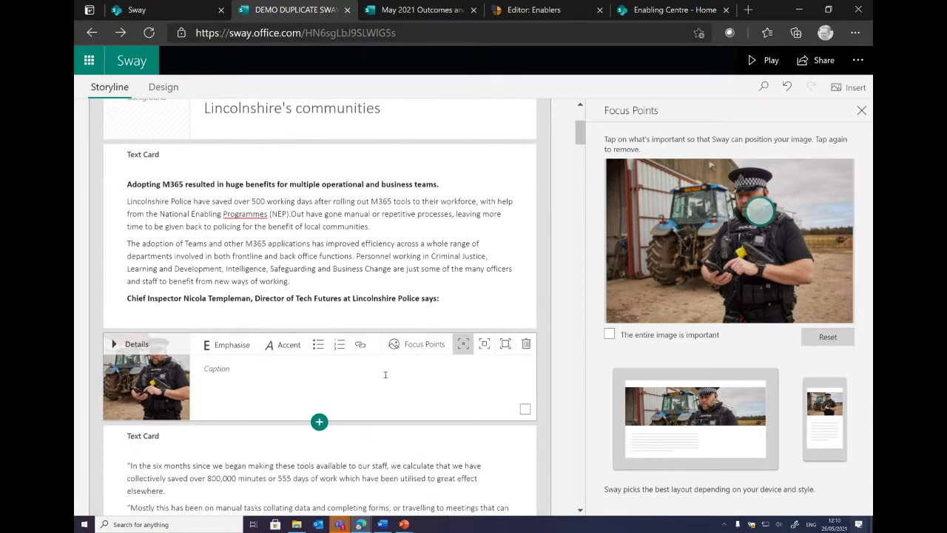
click(113, 344)
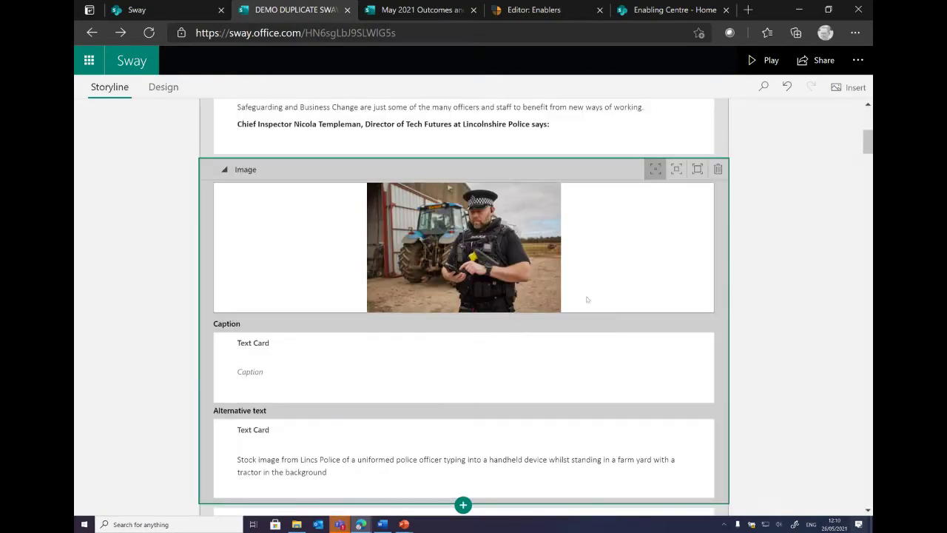
click(271, 368)
scroll(355, 375, down, 1)
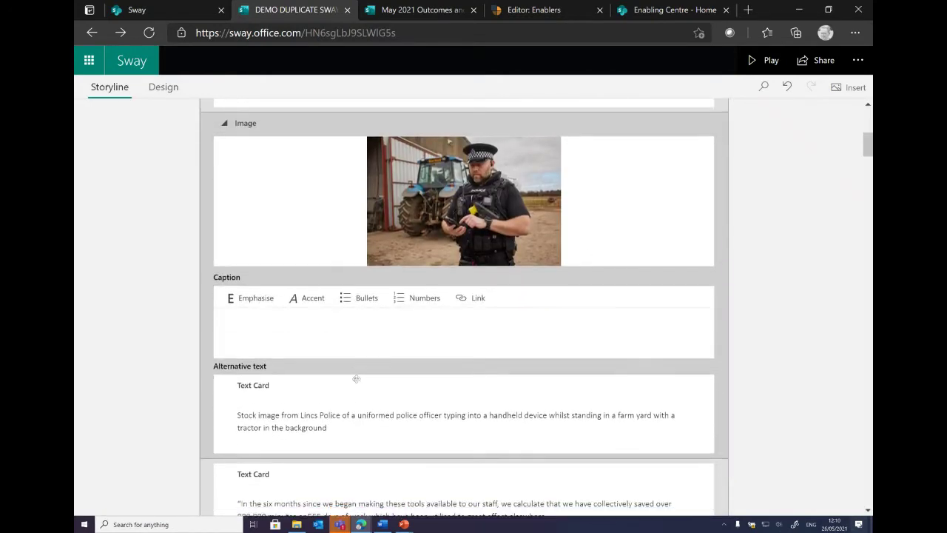
click(361, 409)
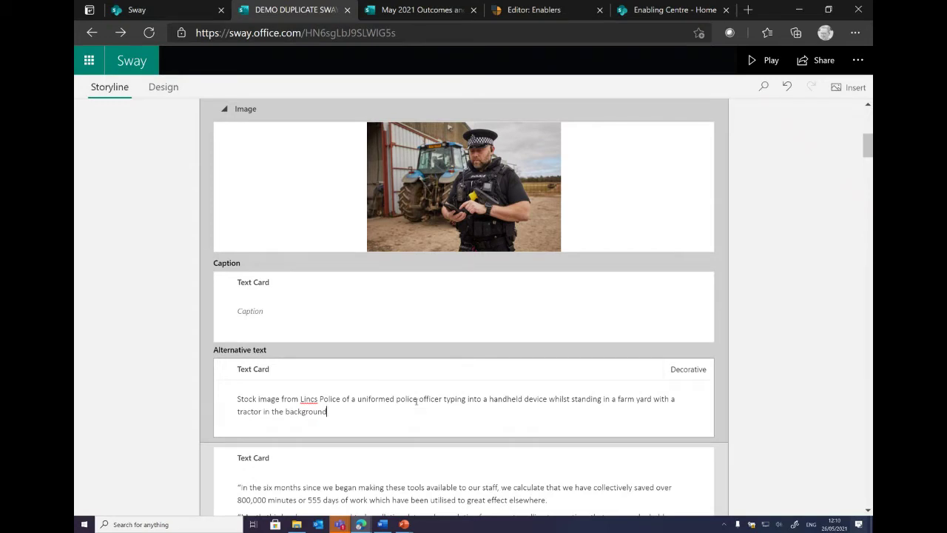
scroll(352, 294, up, 2)
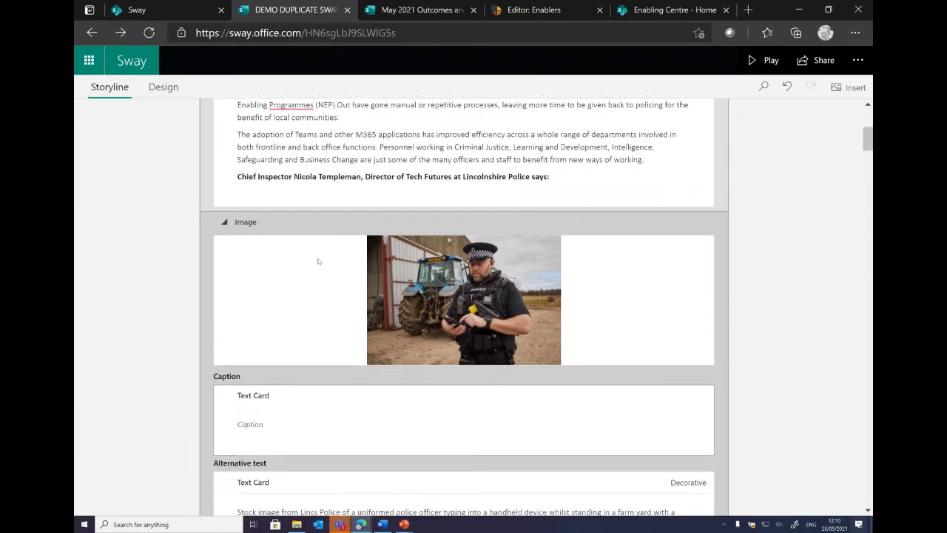
scroll(362, 384, down, 1)
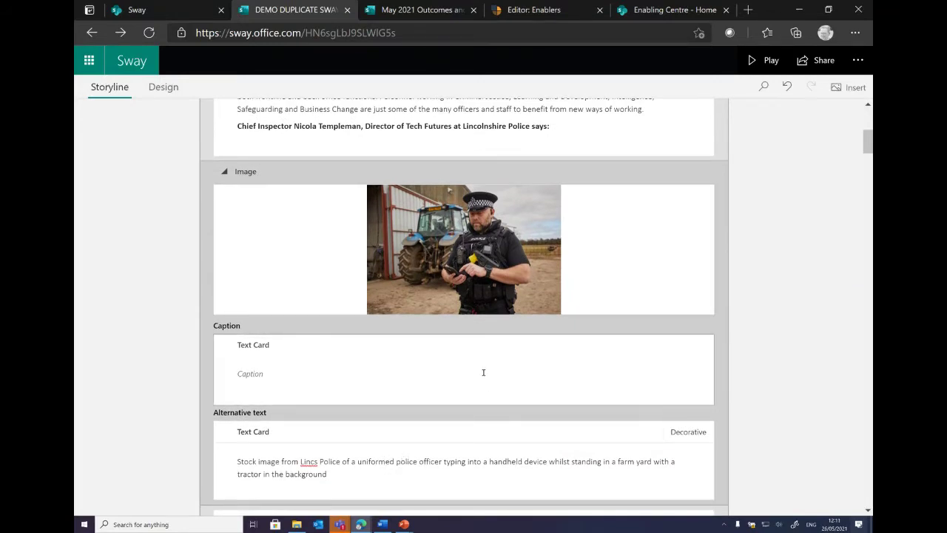
click(321, 367)
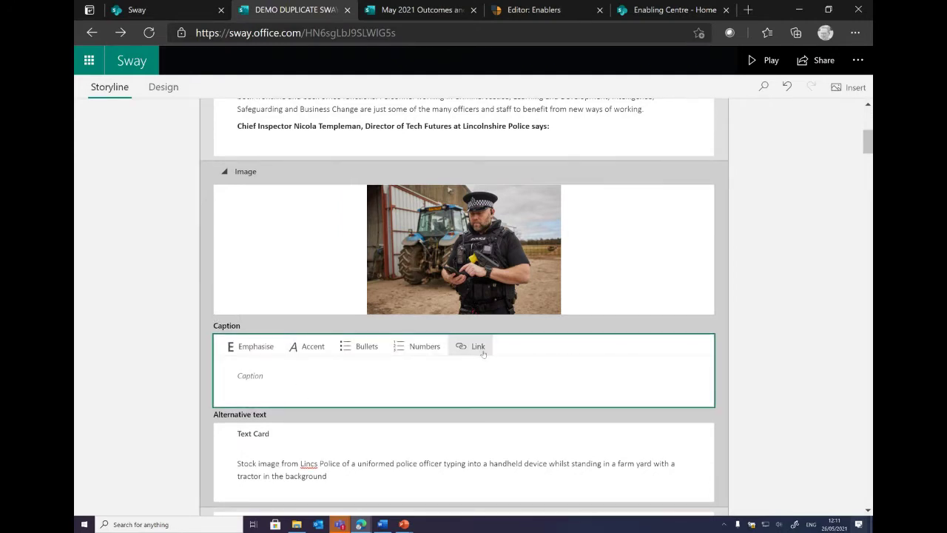
click(225, 172)
Look through the remaining text cards of the first section and the start of the second section about the Microsoft MOU.
scroll(359, 242, down, 1)
scroll(385, 237, up, 3)
scroll(407, 229, down, 2)
scroll(407, 230, down, 4)
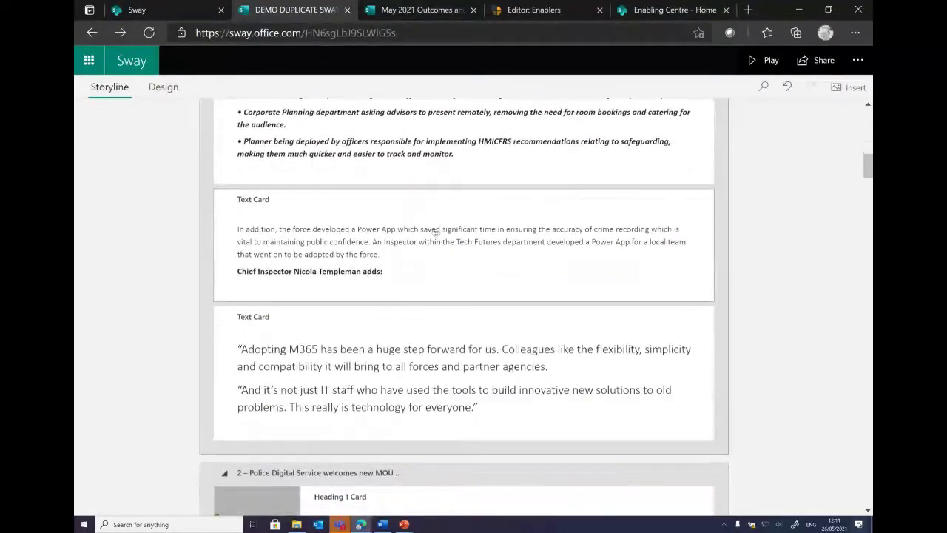
scroll(436, 231, down, 3)
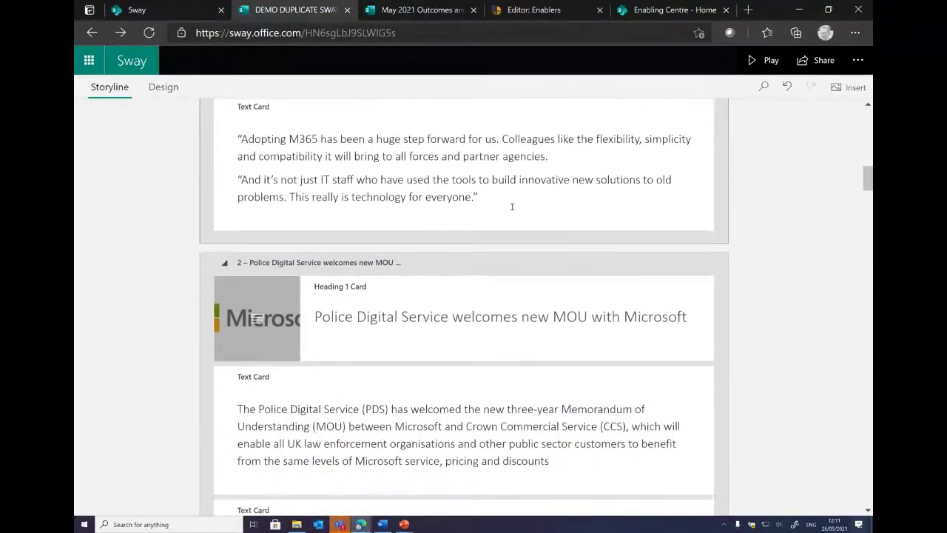
Look through the rest of the Microsoft MOU section and the Using Teams in custody suites section with its embed card.
scroll(511, 207, down, 2)
scroll(585, 198, down, 3)
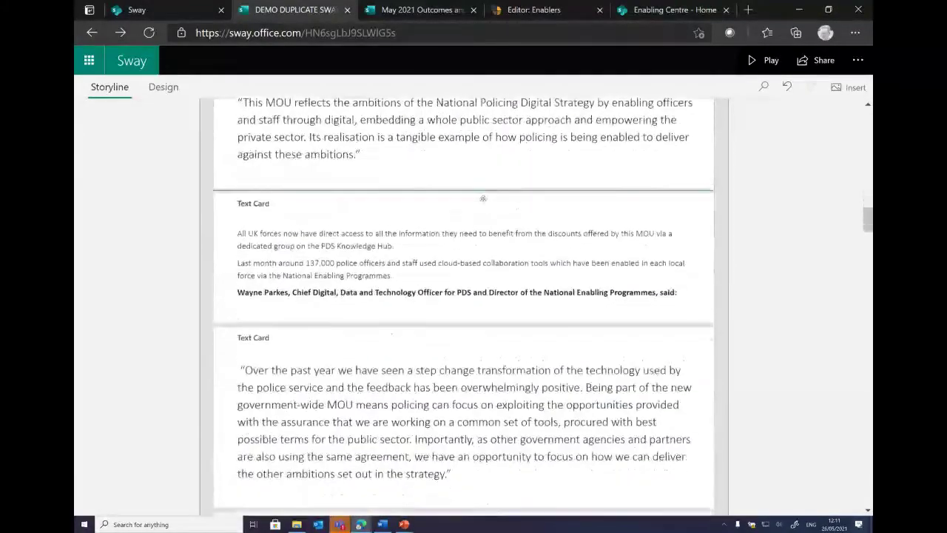
scroll(482, 200, down, 3)
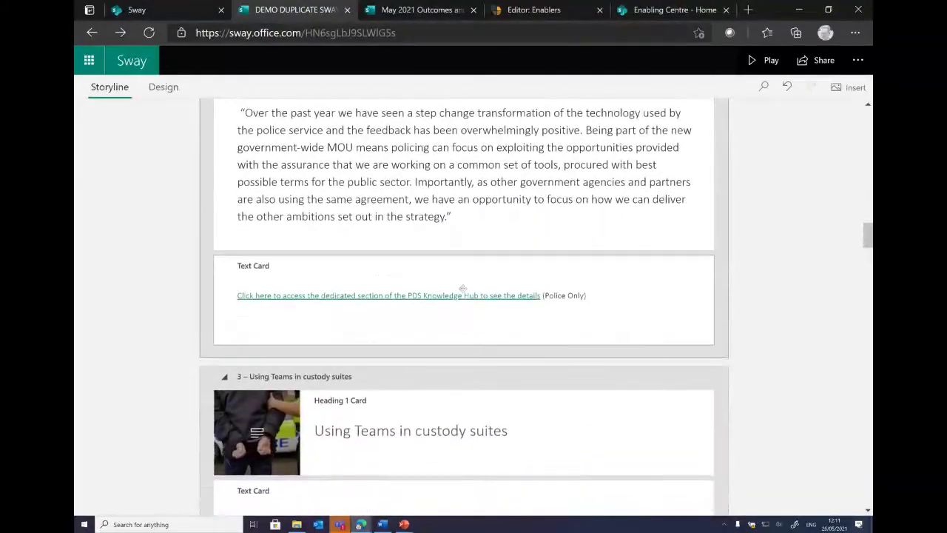
scroll(473, 302, down, 5)
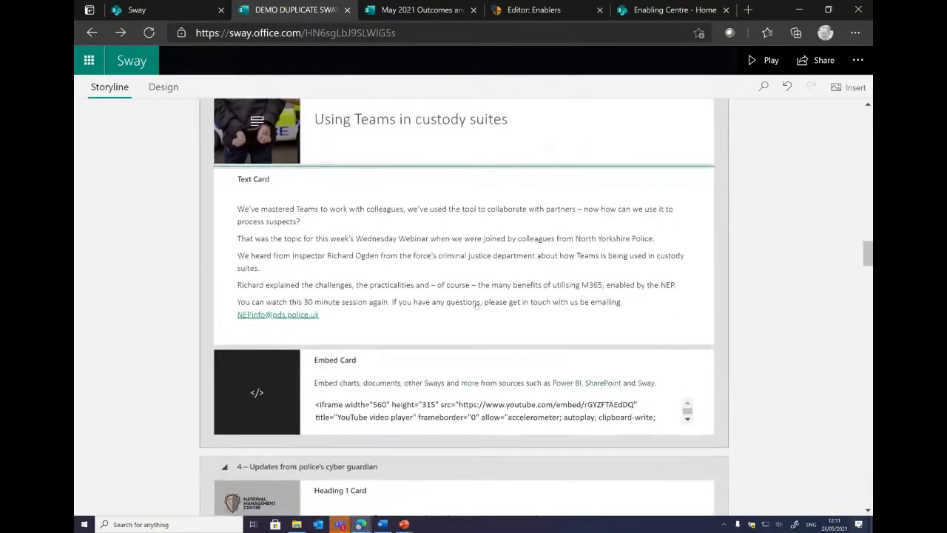
scroll(481, 259, down, 1)
scroll(483, 266, down, 3)
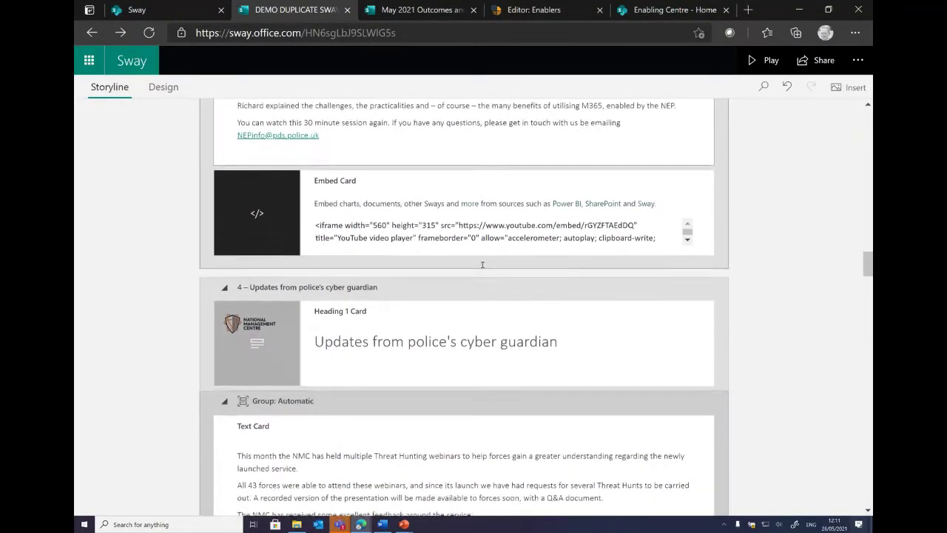
scroll(478, 276, up, 2)
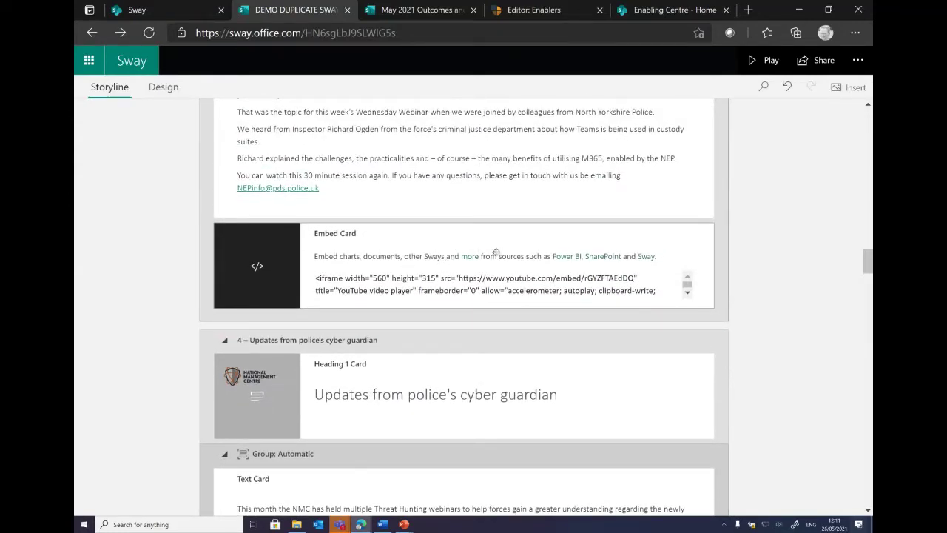
scroll(512, 265, up, 2)
scroll(461, 295, down, 1)
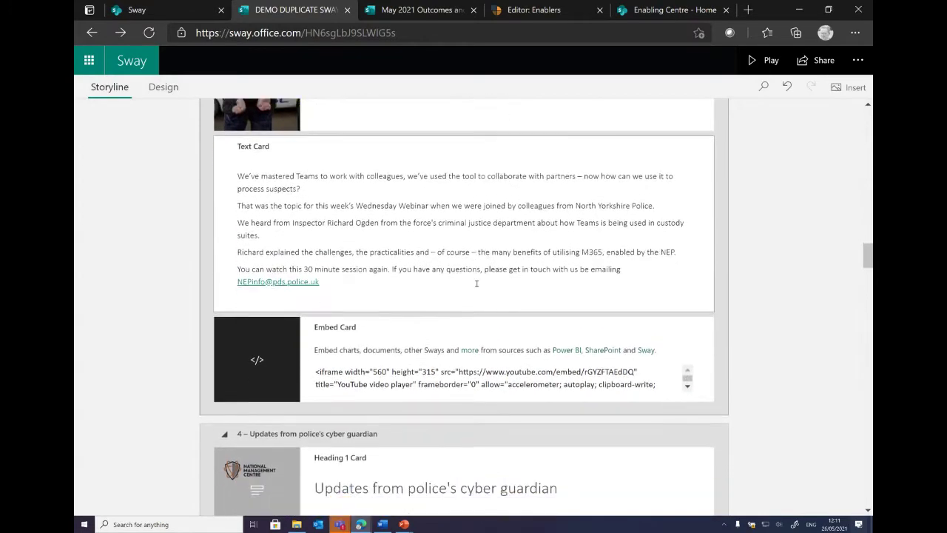
Preview the Using Teams in custody suites section in Design view and play its embedded YouTube video, skipping ahead before pausing it.
click(456, 295)
click(166, 87)
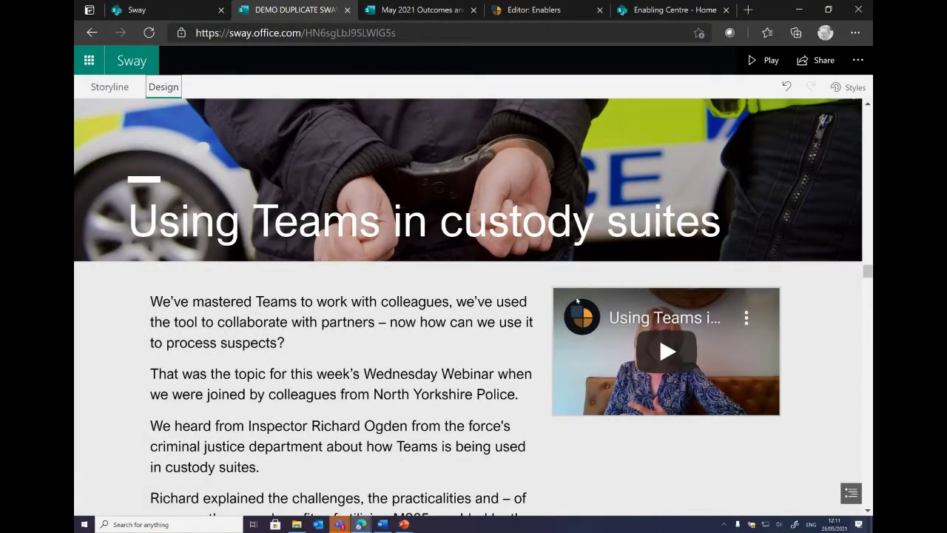
scroll(607, 351, down, 1)
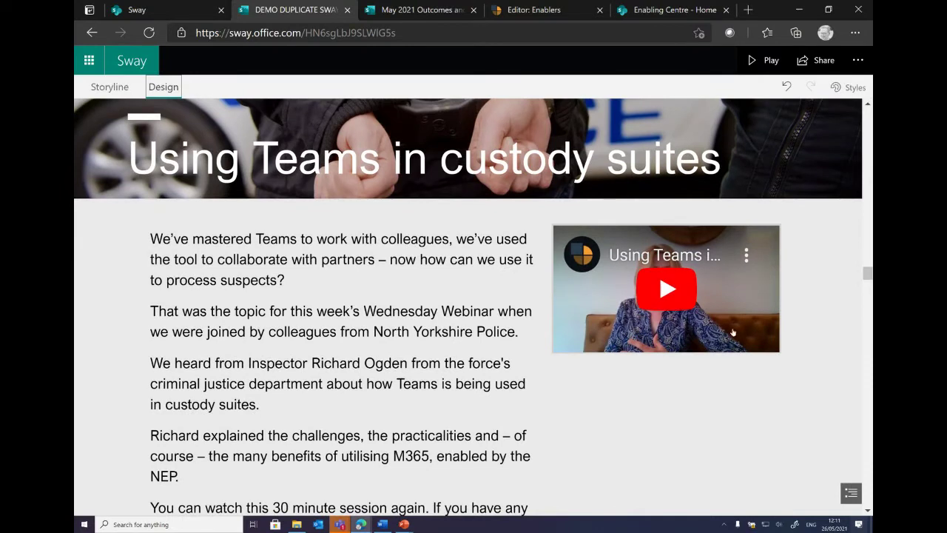
click(668, 291)
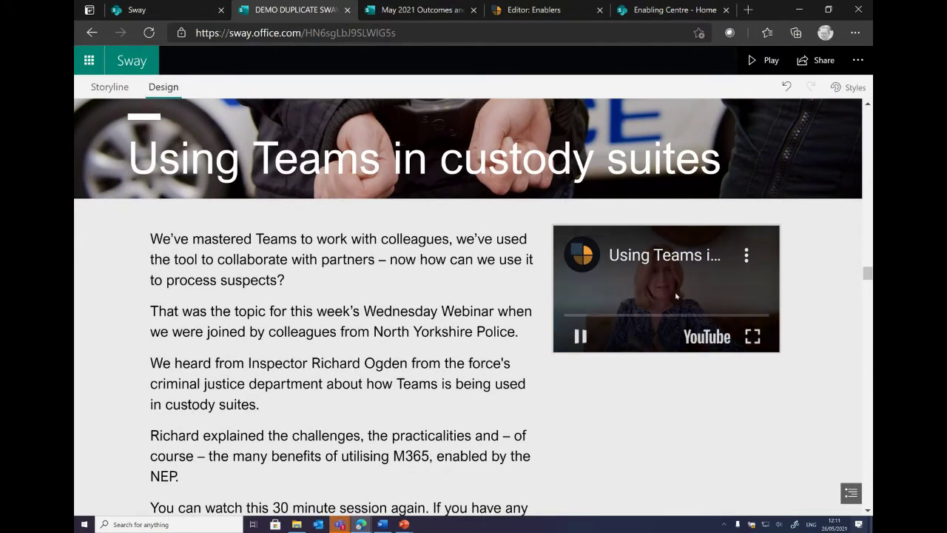
click(581, 316)
click(628, 316)
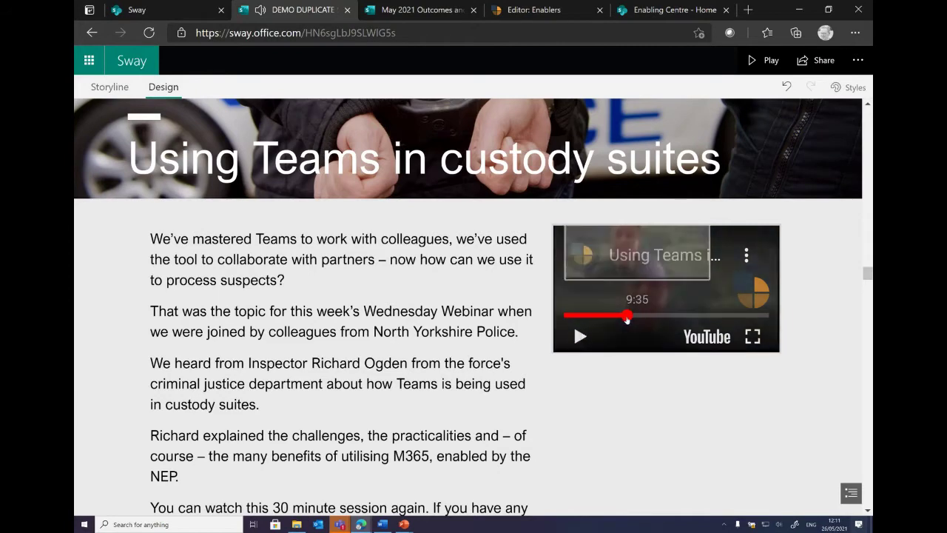
click(659, 316)
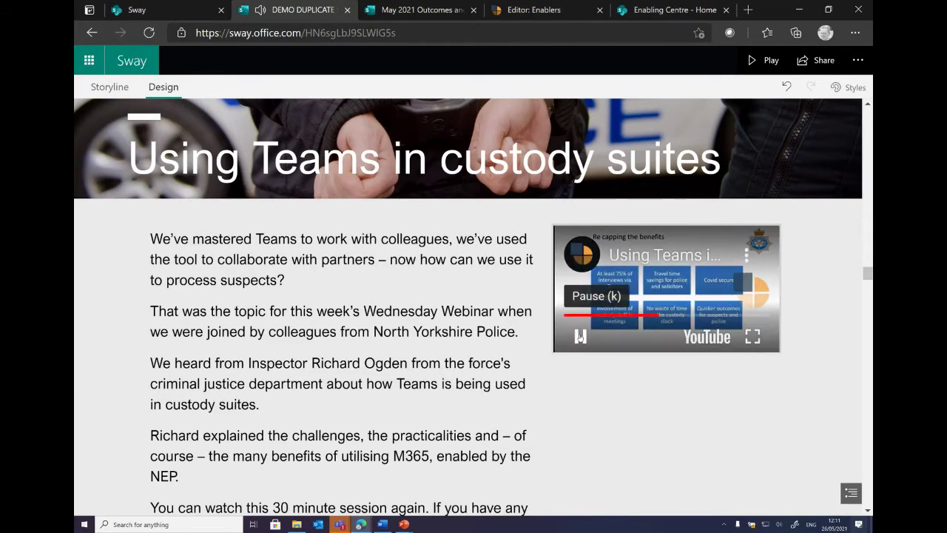
scroll(299, 354, down, 2)
scroll(297, 338, up, 4)
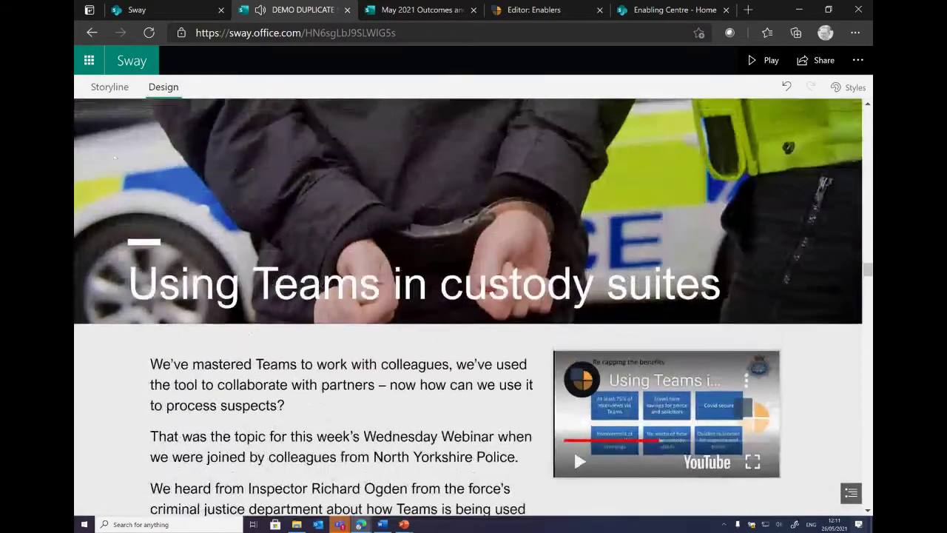
Return to the Storyline view and examine the iframe code in the custody suites section's embed card.
click(109, 87)
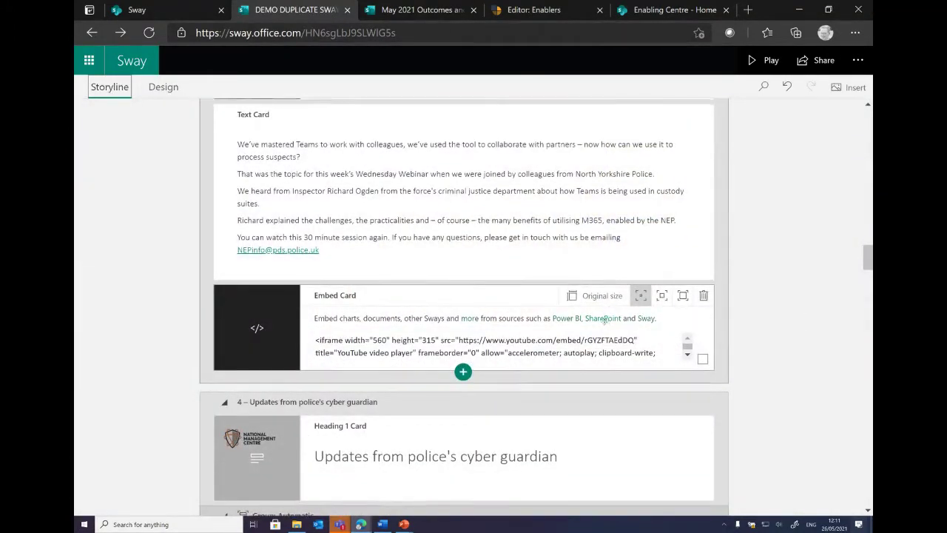
scroll(603, 316, down, 1)
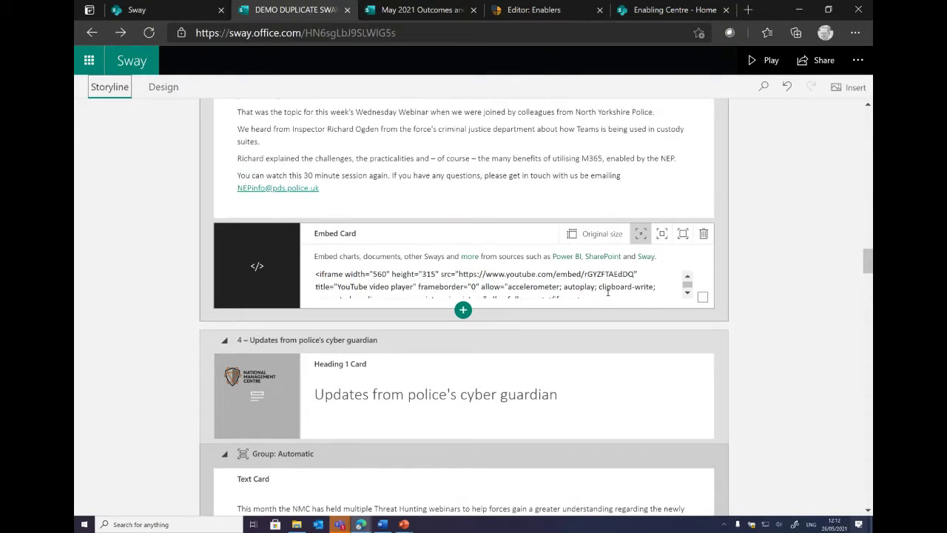
scroll(608, 293, down, 1)
scroll(723, 362, down, 2)
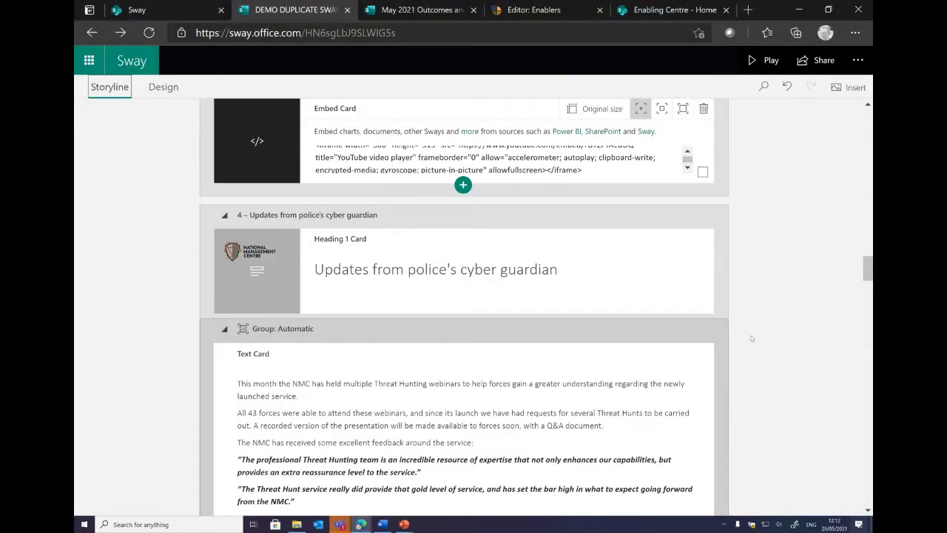
Collapse the storyline sections Yammer it out, National Roadshows to Forces, New look Enabling Centre and In case you missed.
scroll(756, 338, down, 6)
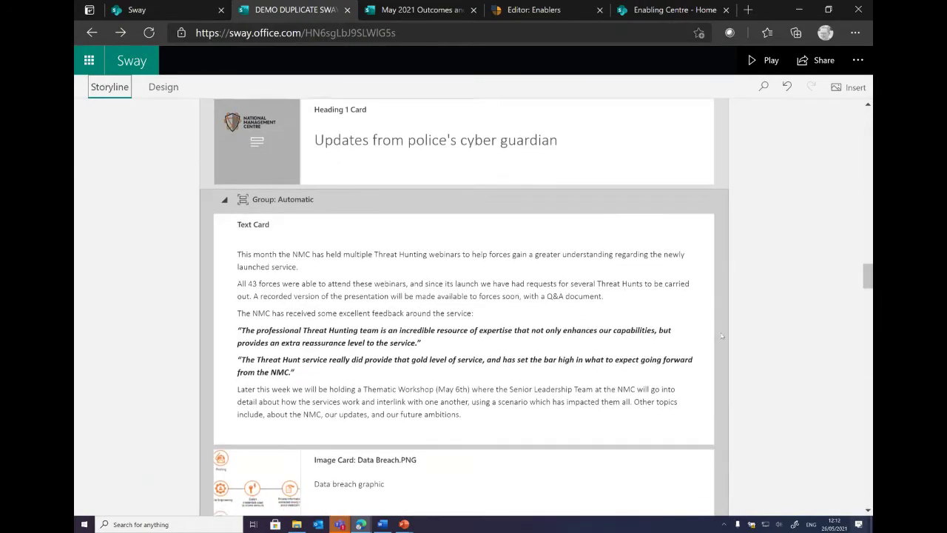
scroll(397, 343, down, 10)
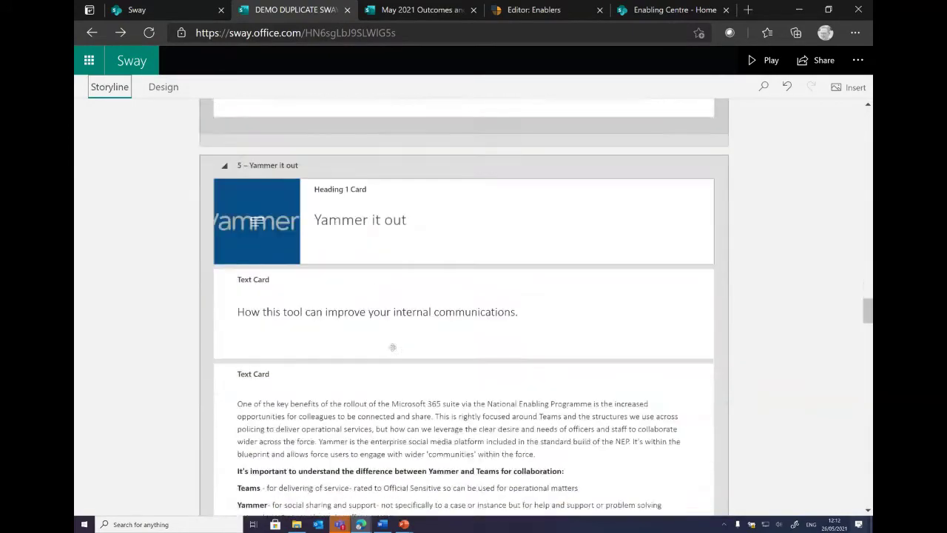
scroll(370, 340, down, 1)
scroll(347, 332, up, 7)
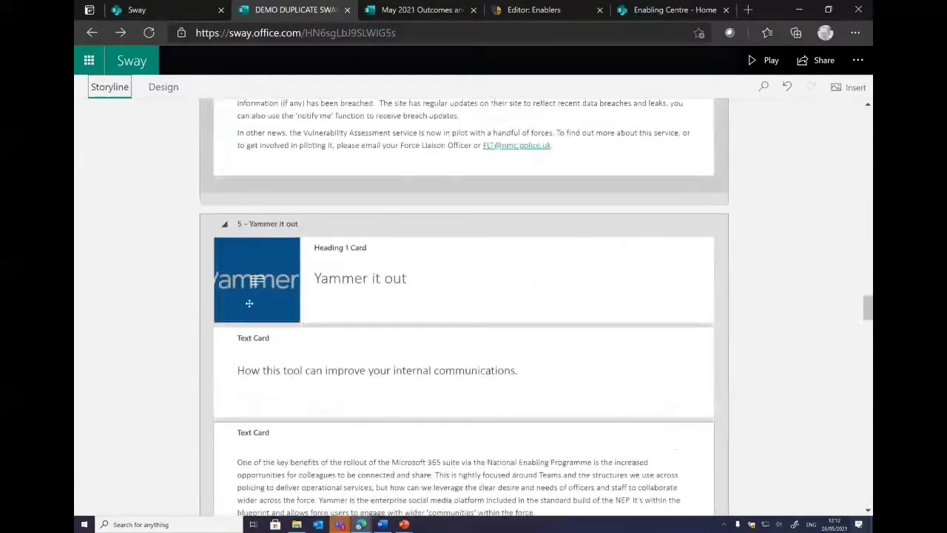
click(224, 259)
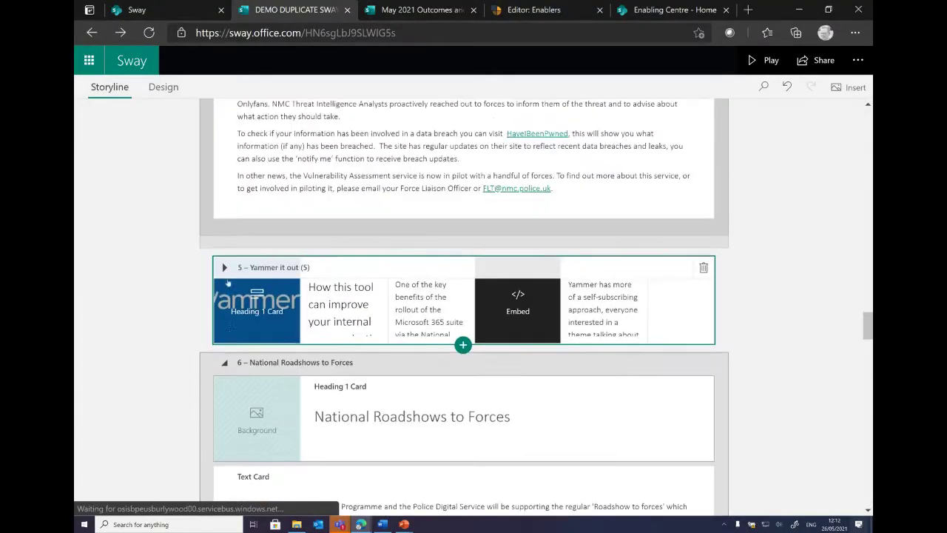
click(225, 394)
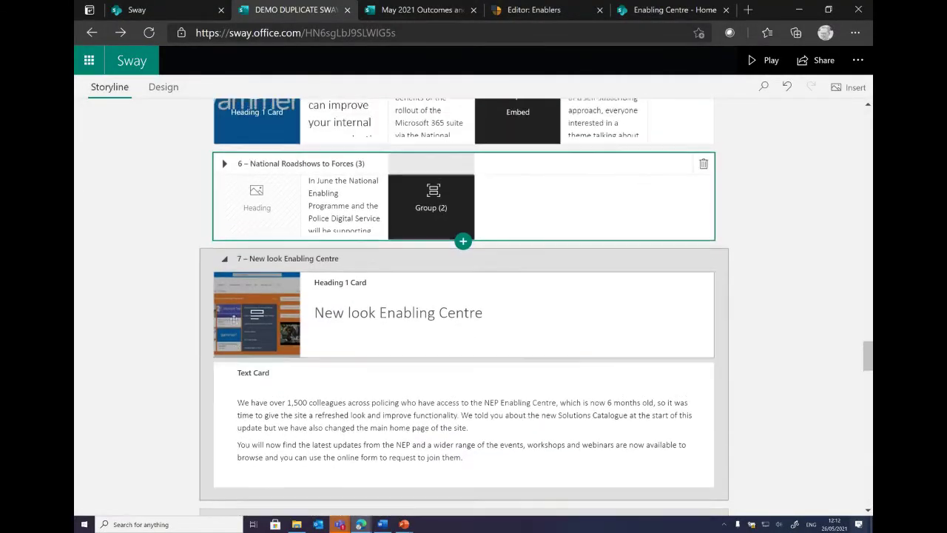
click(225, 267)
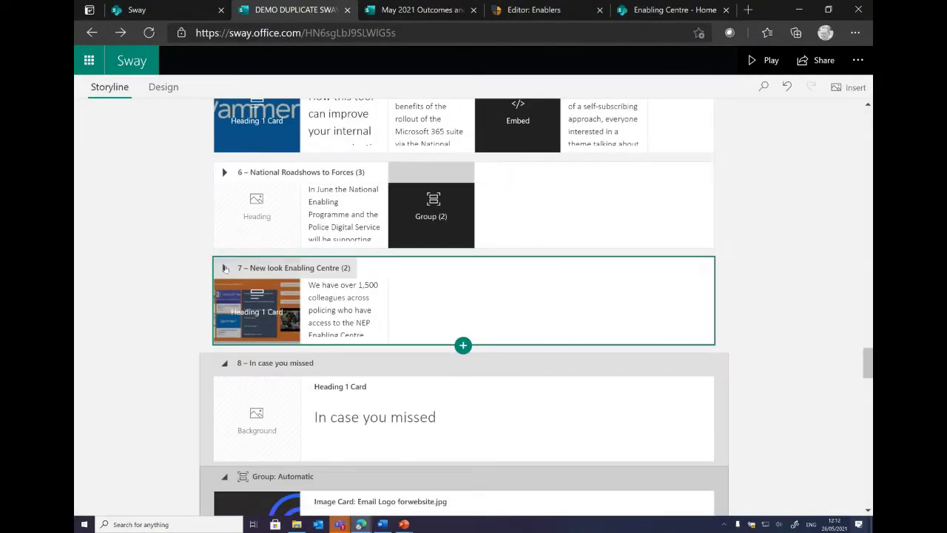
click(225, 364)
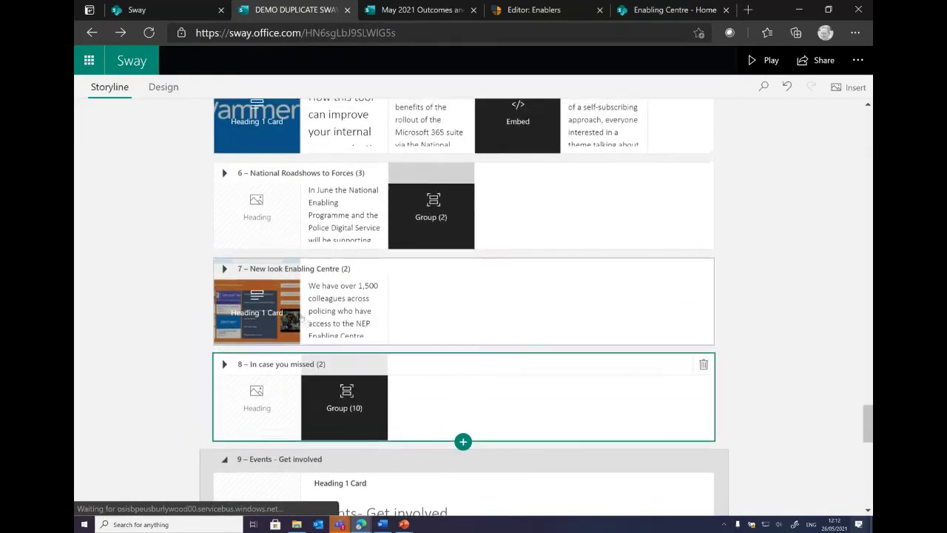
Collapse the Updates from police's cyber guardian section in the storyline.
scroll(283, 210, up, 5)
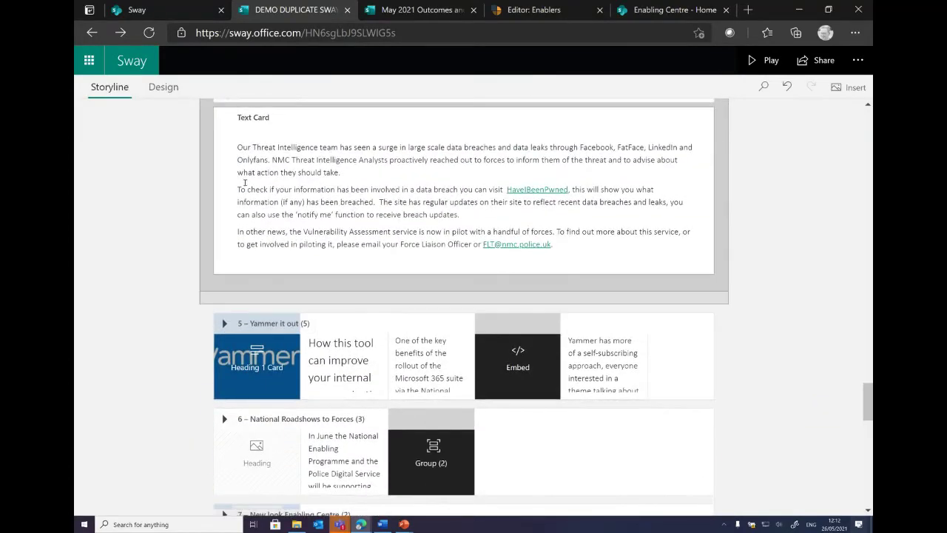
scroll(245, 184, up, 5)
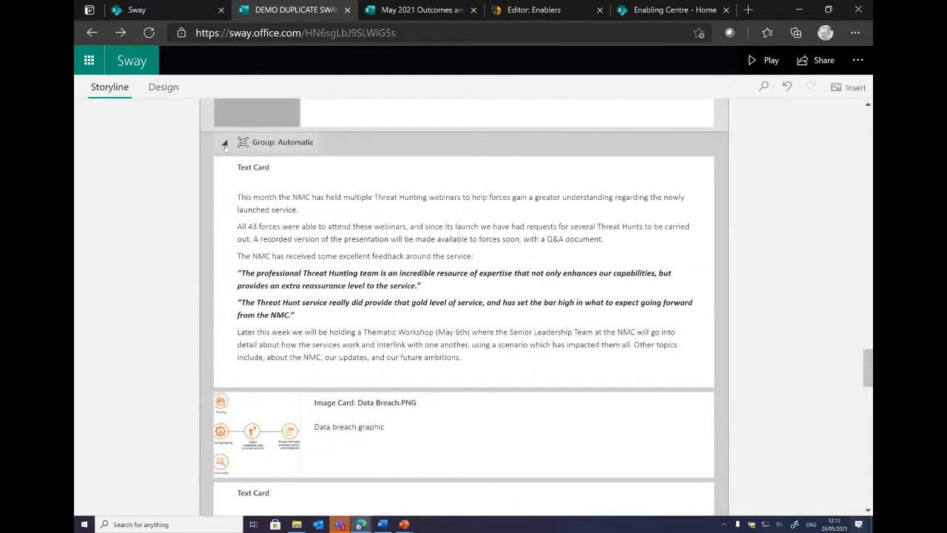
scroll(233, 142, up, 3)
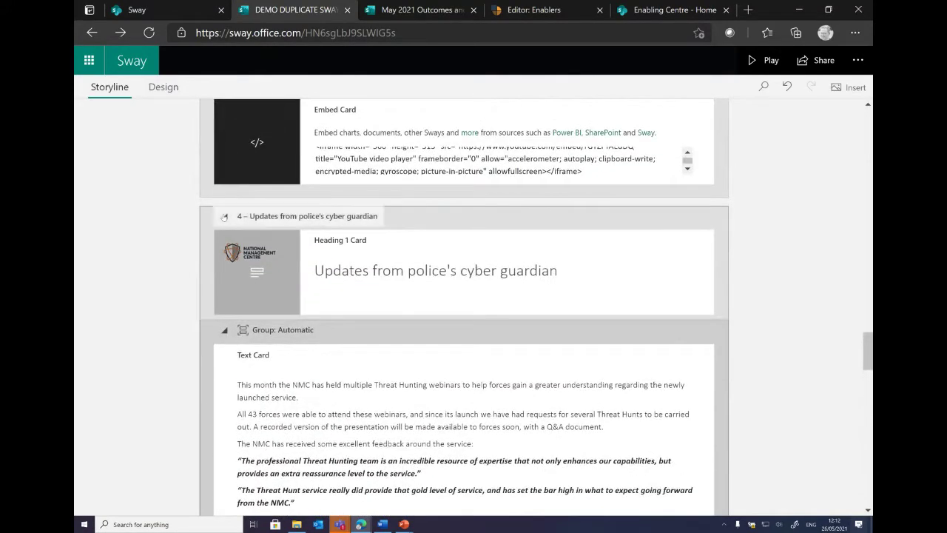
click(223, 216)
Move the collapsed Updates from police's cyber guardian section below Yammer it out, and return it to its original place above.
scroll(272, 219, up, 3)
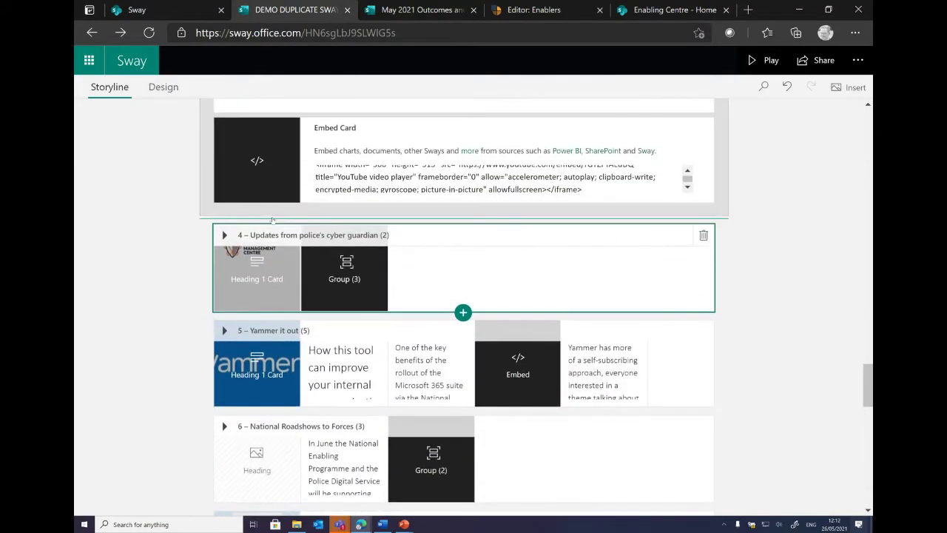
drag(271, 231, 271, 296)
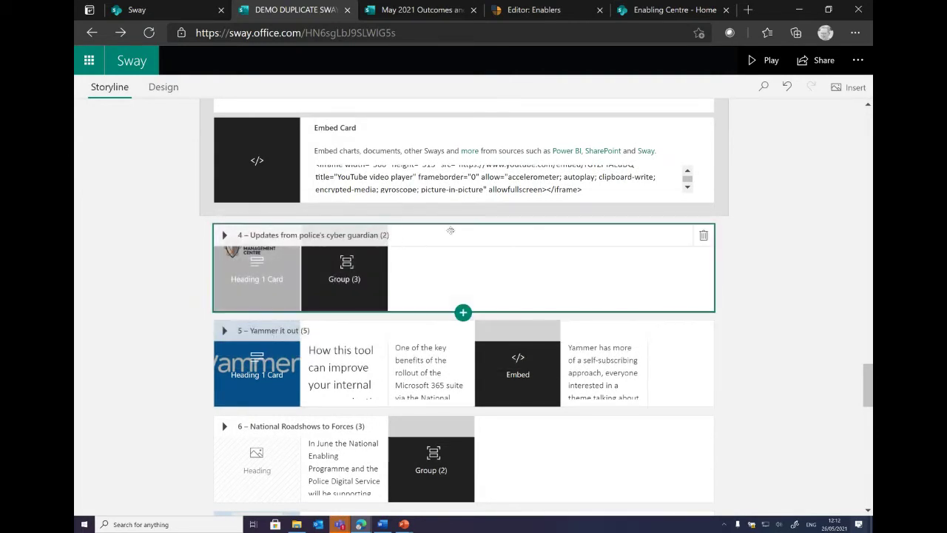
drag(413, 301, 404, 416)
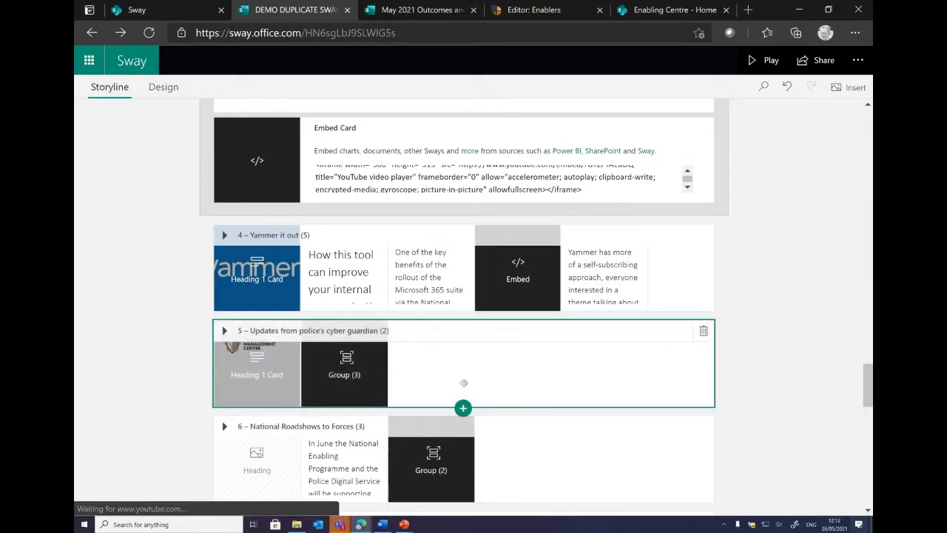
drag(456, 334, 457, 222)
Look through the storyline to the Events - Get involved section and preview the In case you missed section in Design view.
scroll(596, 368, down, 1)
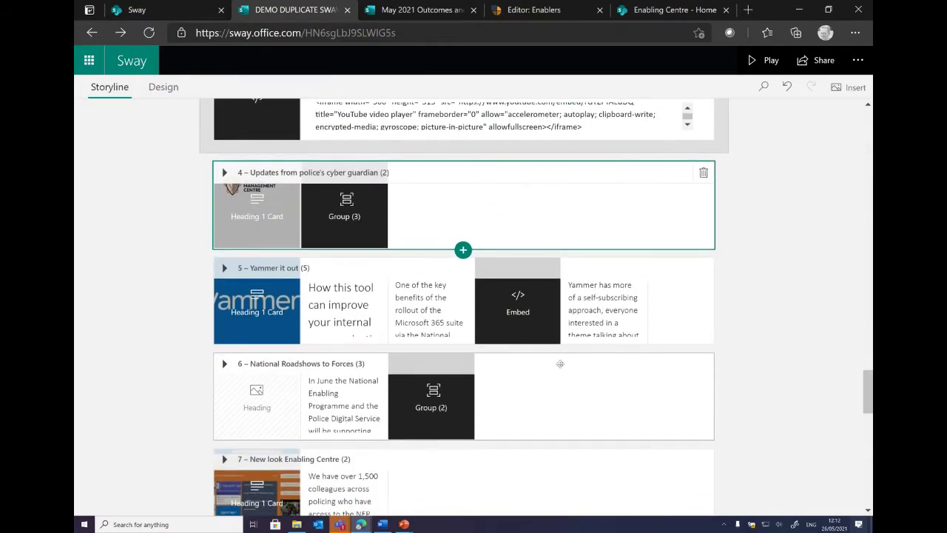
scroll(565, 362, up, 8)
scroll(548, 364, up, 6)
scroll(546, 369, down, 7)
scroll(546, 368, down, 15)
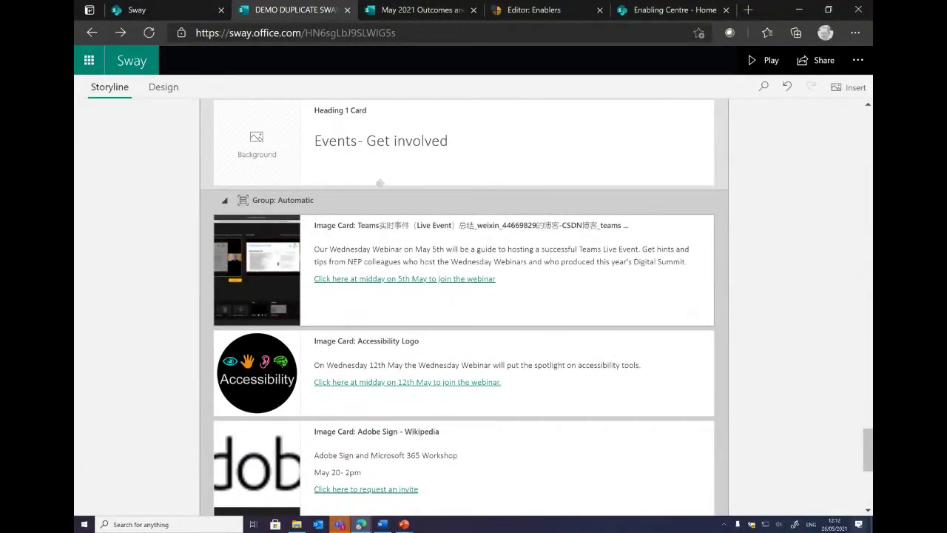
click(163, 86)
scroll(559, 360, down, 10)
scroll(559, 360, down, 10)
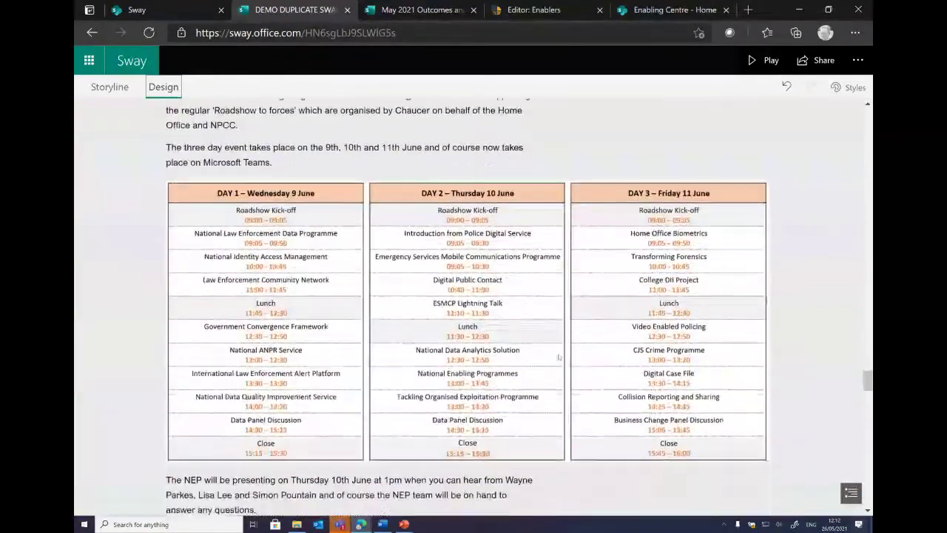
scroll(559, 357, down, 15)
scroll(461, 441, down, 4)
scroll(461, 441, up, 2)
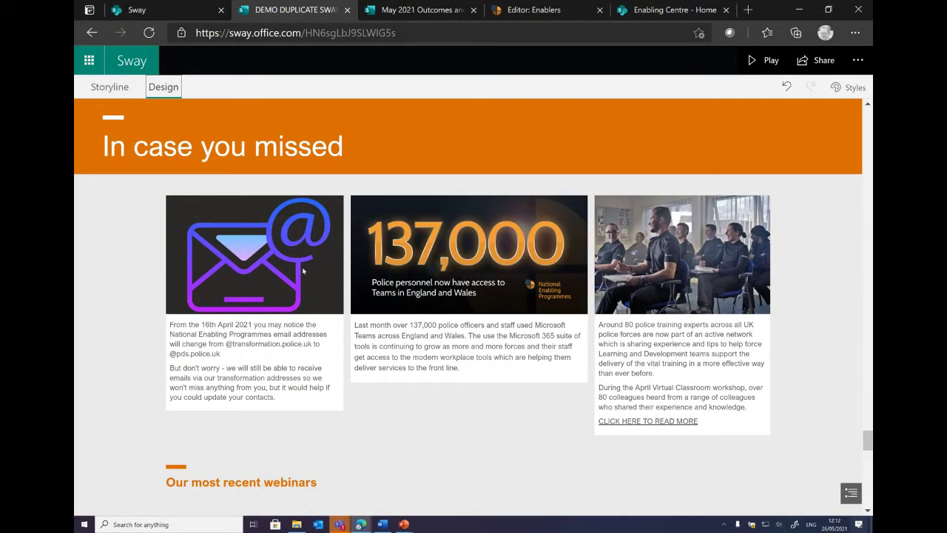
Return to the Storyline view and examine the grouped image cards in the Events - Get involved section.
click(109, 87)
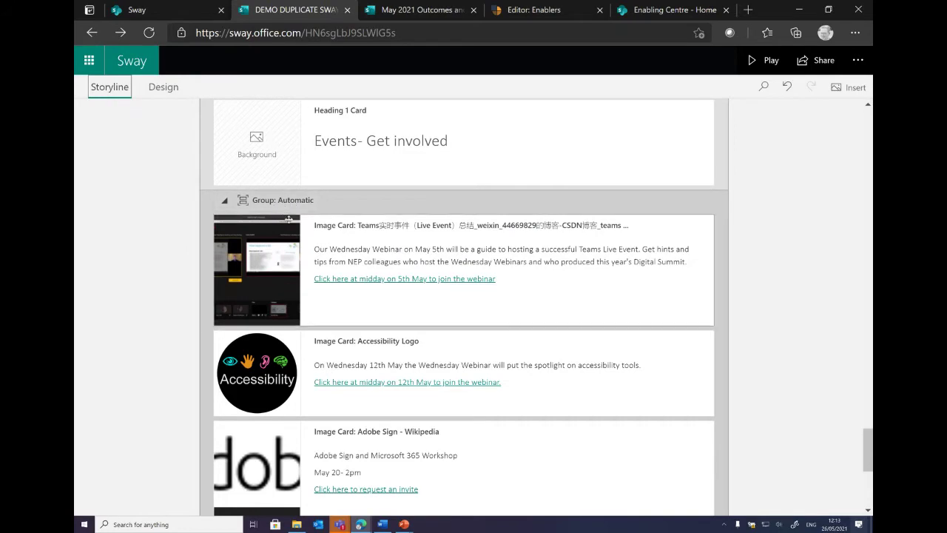
scroll(315, 307, down, 2)
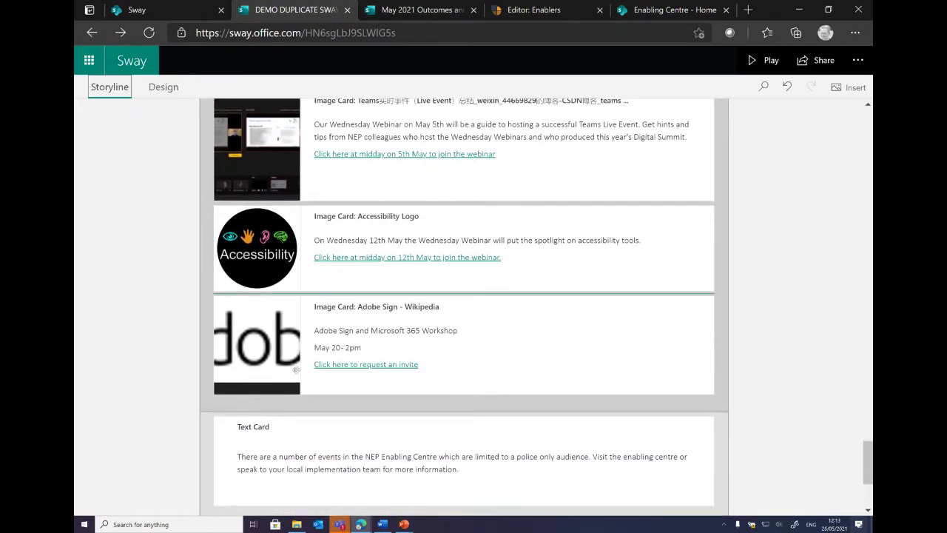
scroll(276, 299, up, 1)
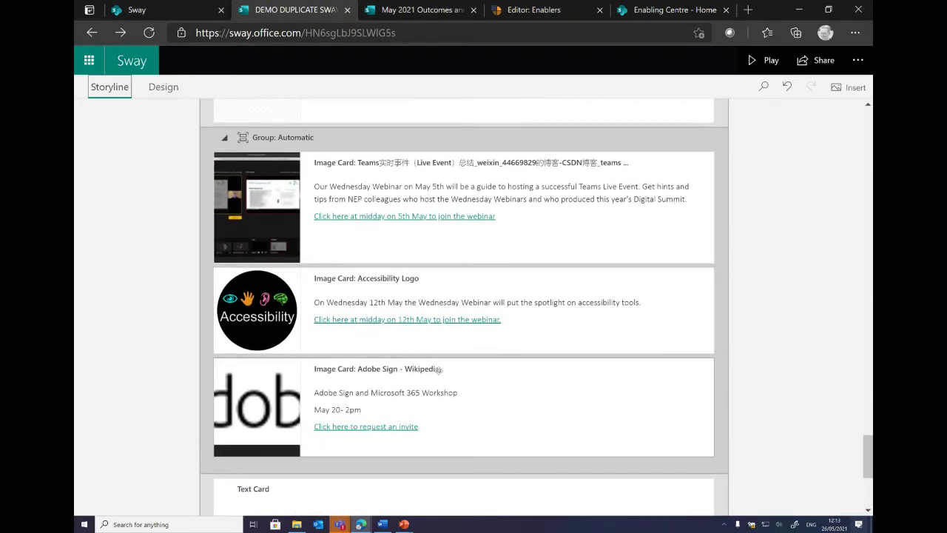
Examine the Media and Group content types available for insertion below the Accessibility Logo card, without adding anything.
click(458, 347)
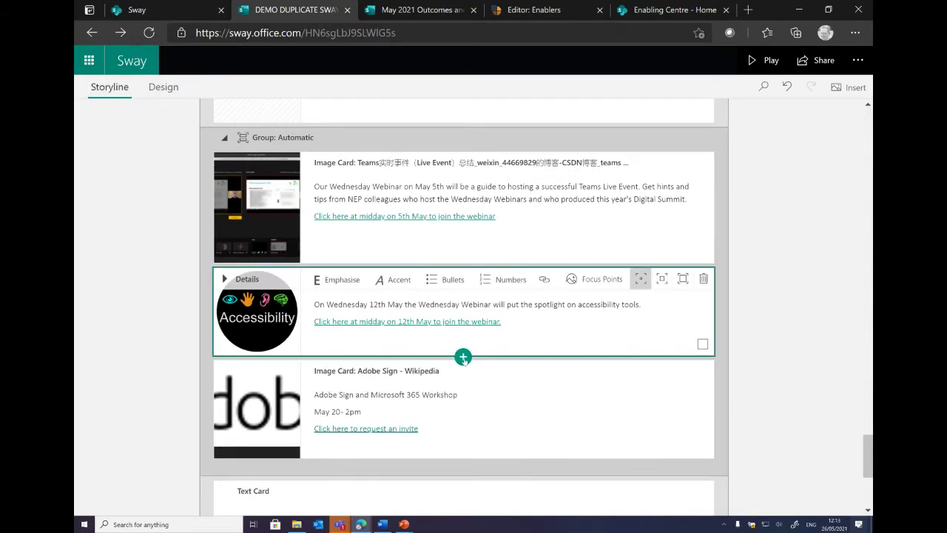
click(463, 359)
click(447, 383)
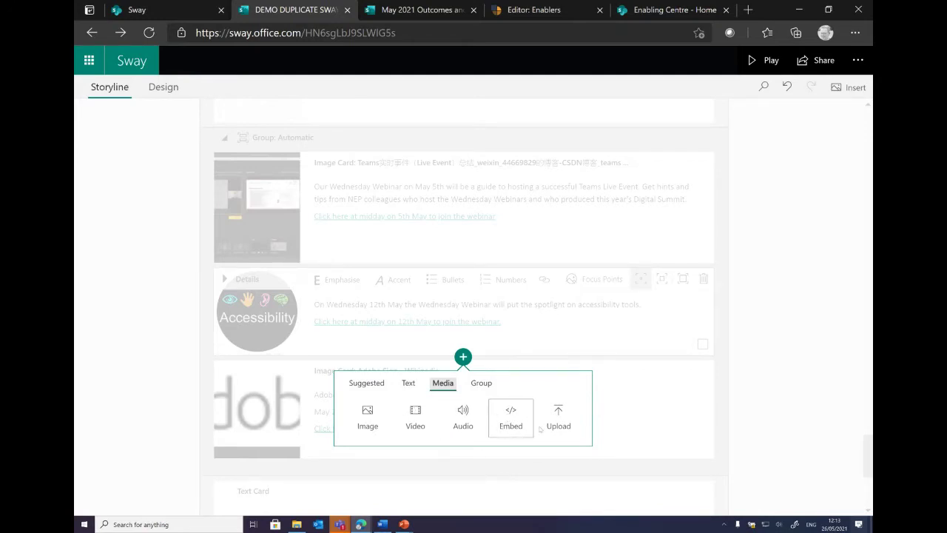
click(480, 384)
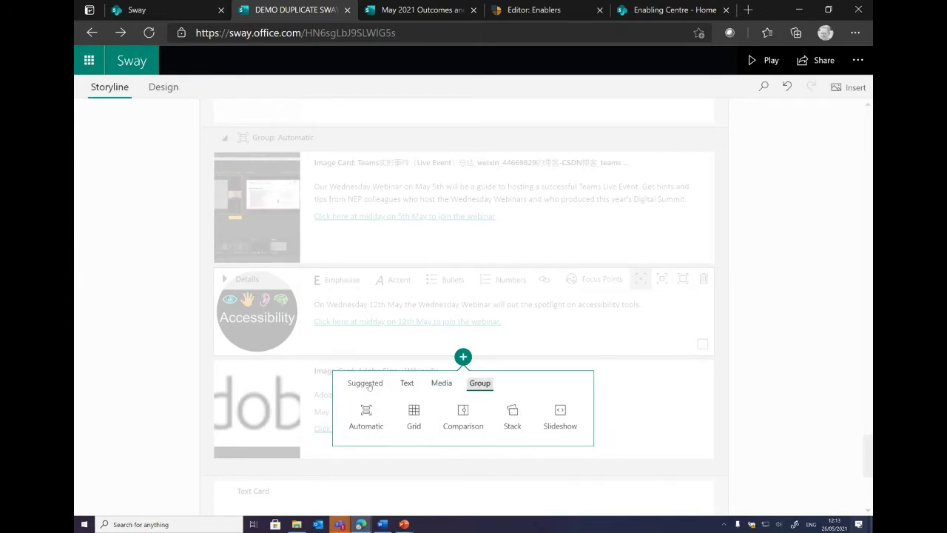
click(484, 239)
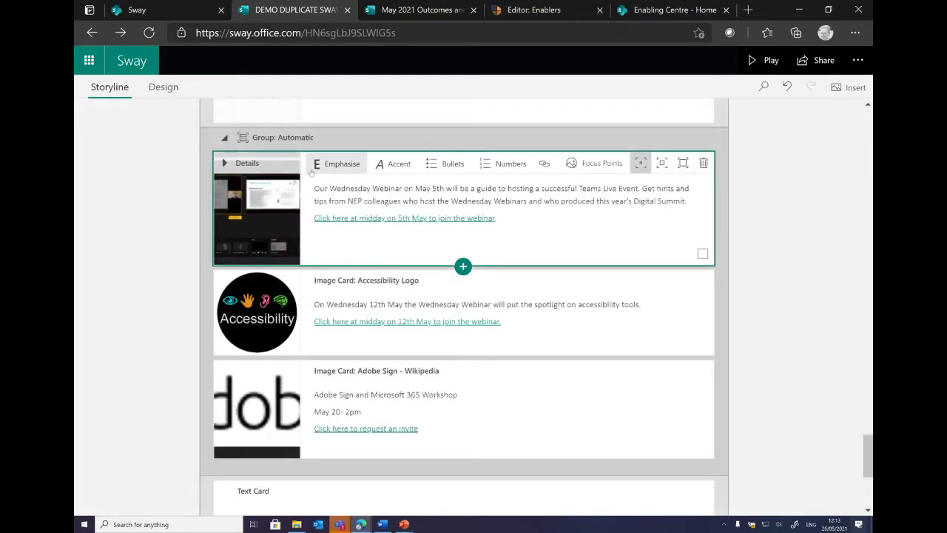
Collapse the Events image group and try the Stack, Grid and Slideshow group types, ending with the third slideshow layout.
click(299, 139)
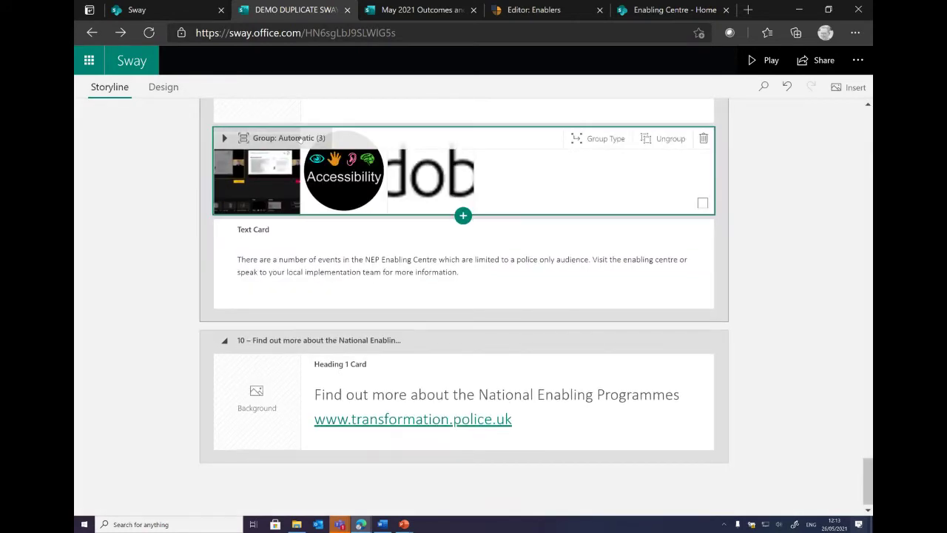
click(603, 139)
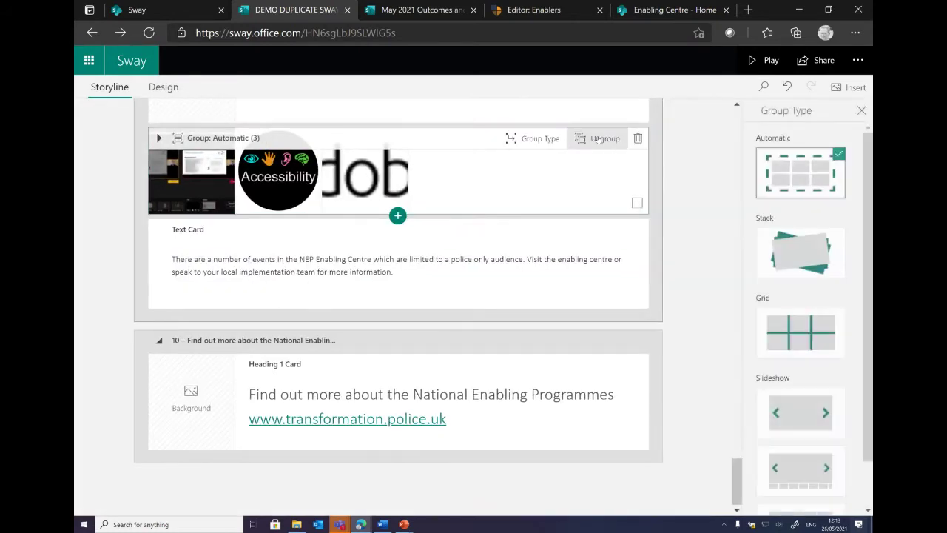
click(801, 253)
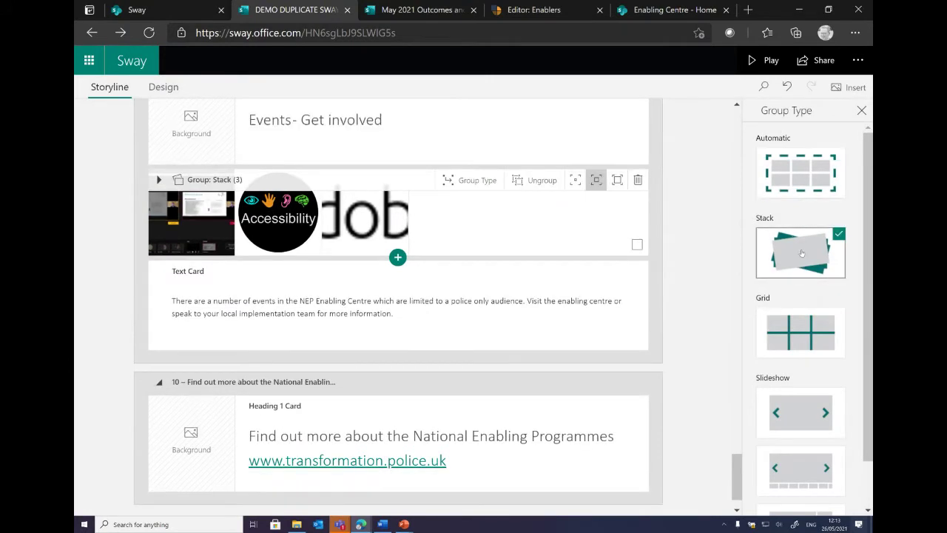
click(807, 340)
click(807, 418)
scroll(806, 425, down, 1)
click(802, 431)
click(806, 477)
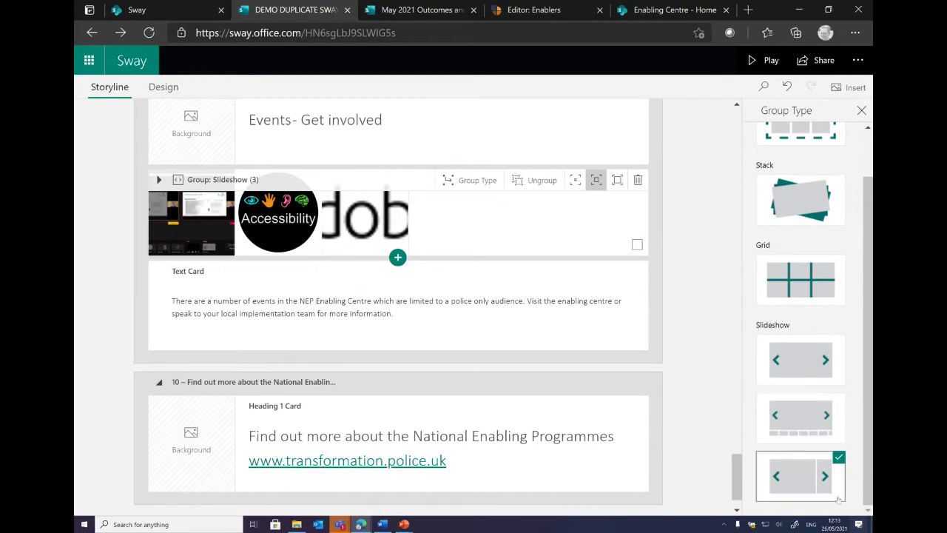
Preview the Events slideshow in Design view by advancing through its images, and return to the Storyline view.
click(175, 87)
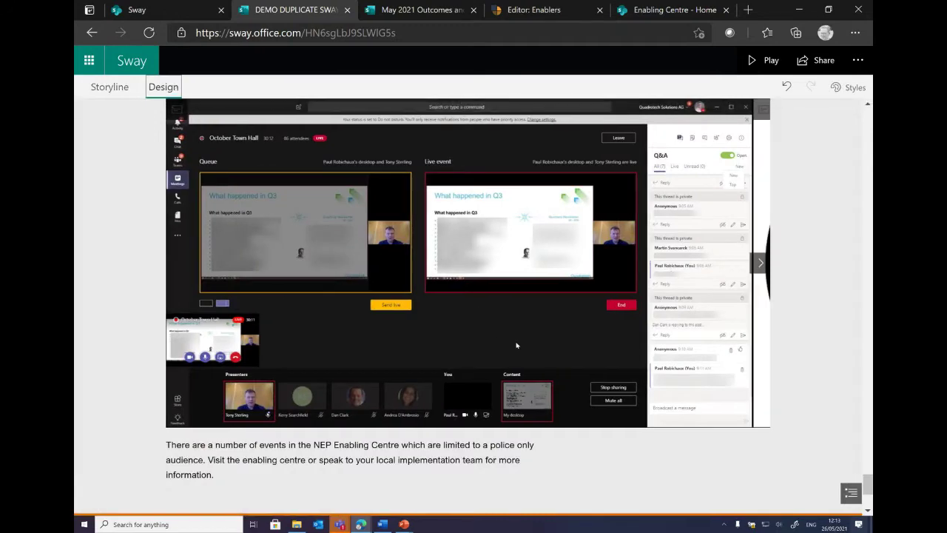
click(762, 270)
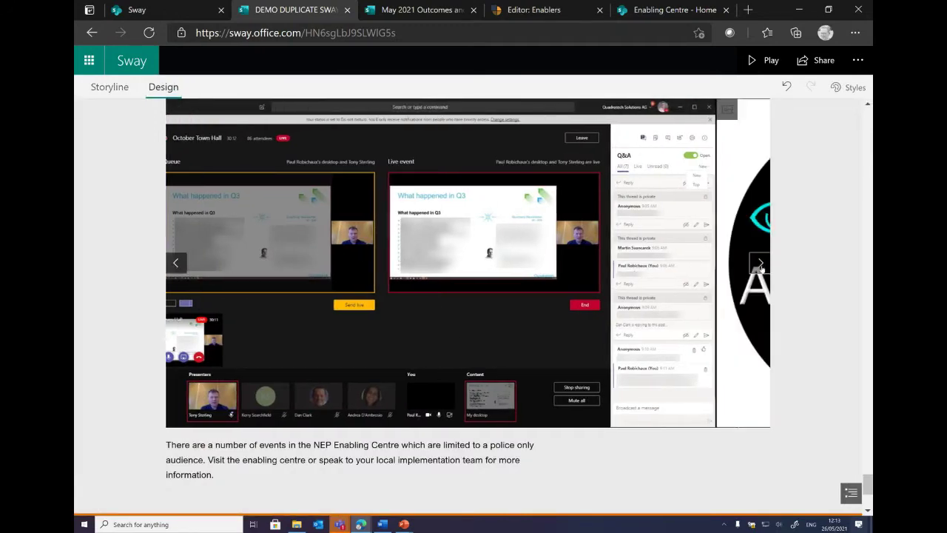
click(761, 270)
click(762, 270)
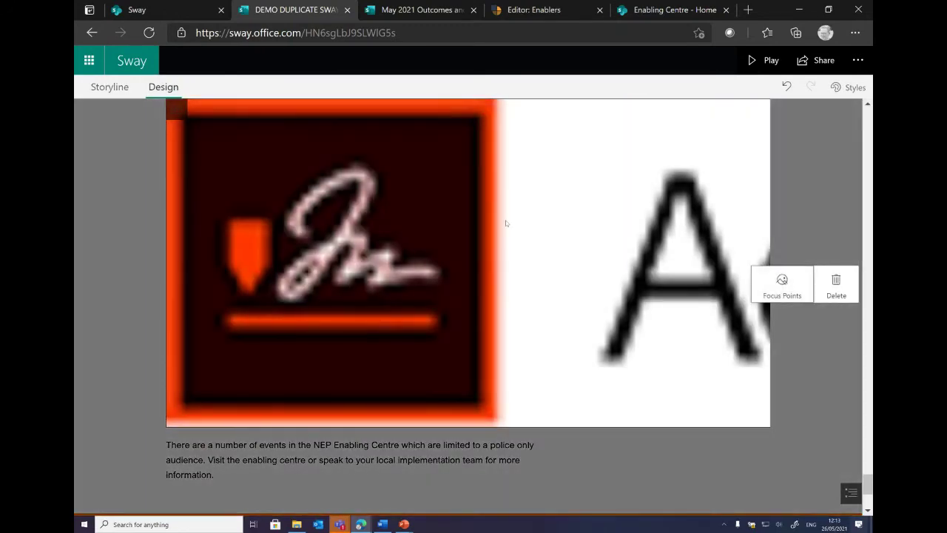
click(111, 87)
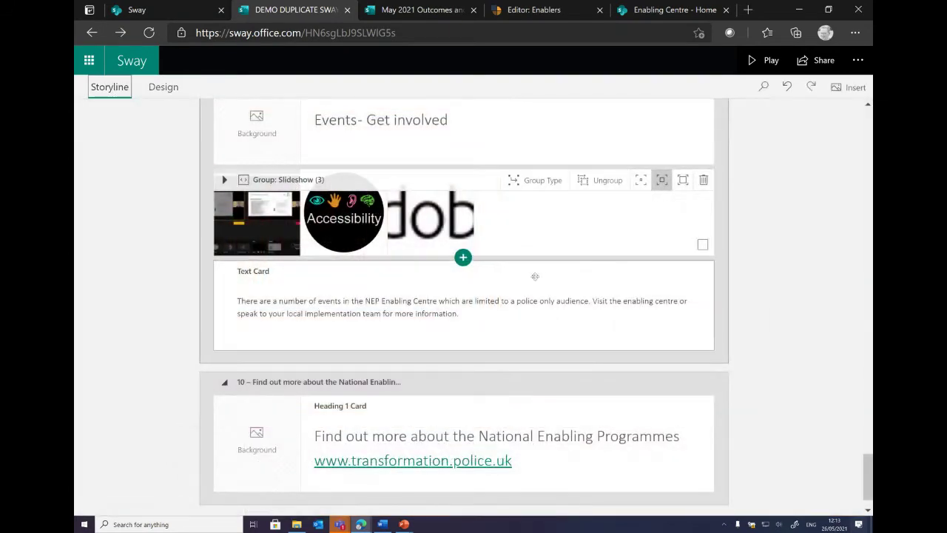
Set the Events image group's type back to Automatic.
click(536, 185)
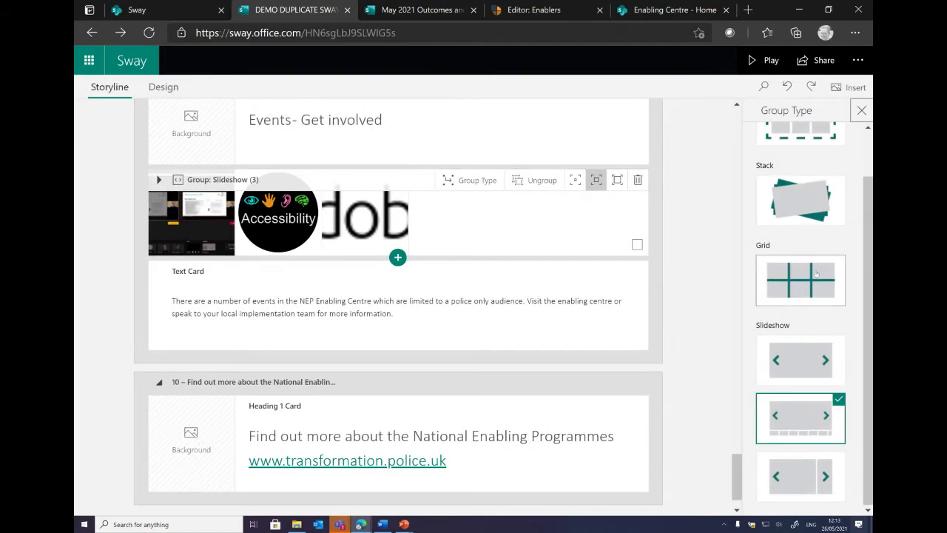
scroll(774, 230, up, 1)
click(766, 174)
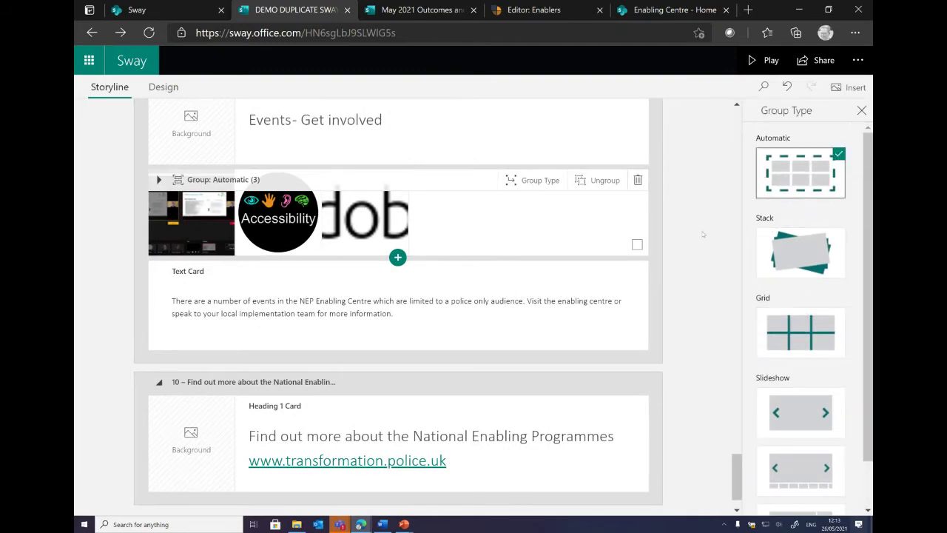
click(703, 235)
Emphasise the Teams Live Event image in the Events - Get involved section from Design view.
click(152, 87)
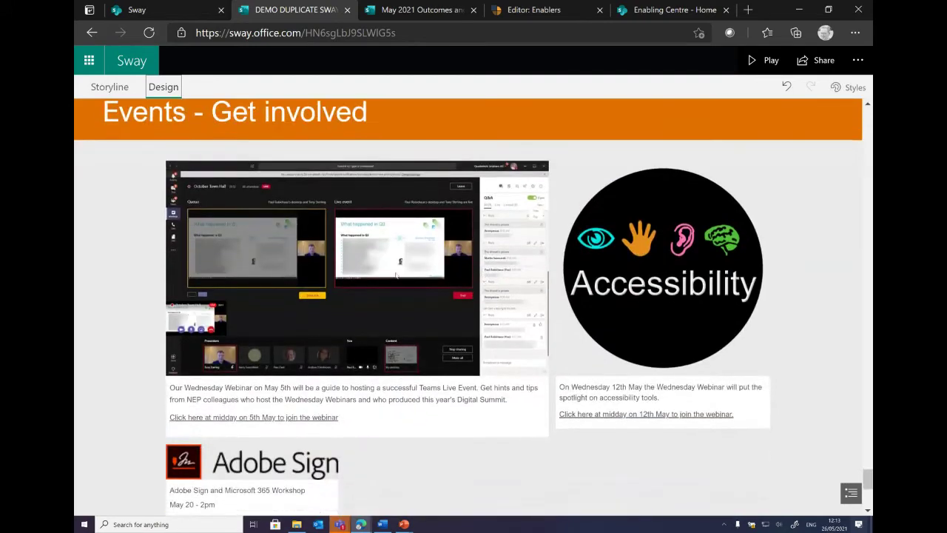
click(421, 278)
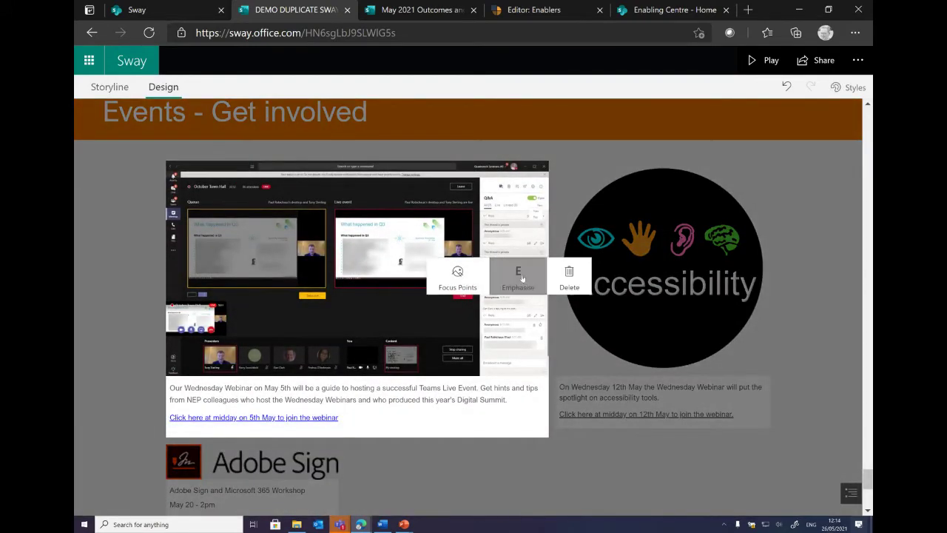
click(521, 277)
click(504, 322)
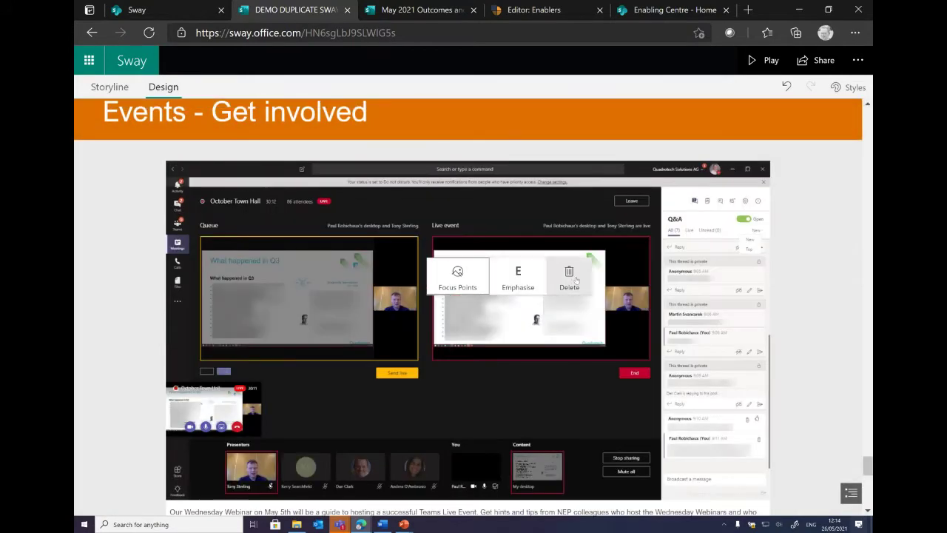
Emphasise the Adobe Sign image in the Events - Get involved section and check the resulting layout.
scroll(594, 288, down, 5)
scroll(580, 285, up, 1)
scroll(579, 285, up, 1)
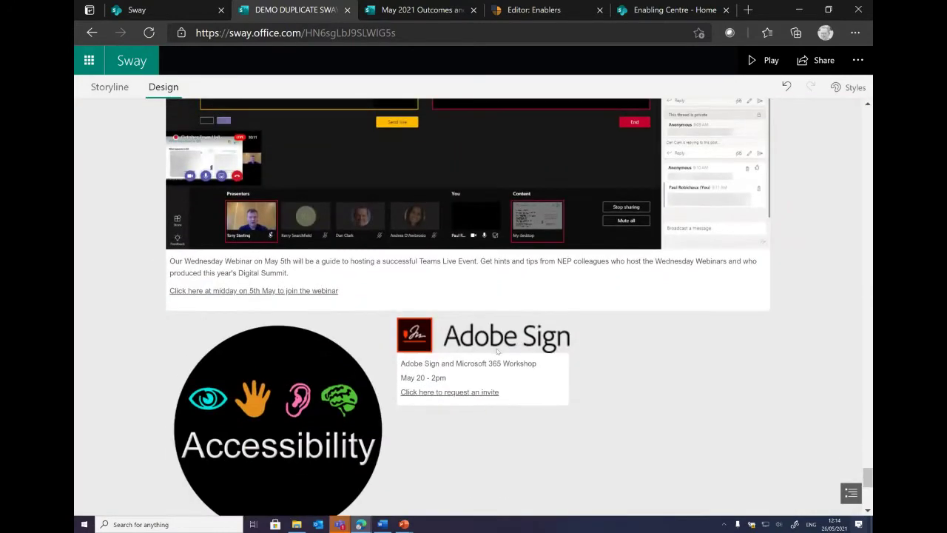
click(514, 360)
click(583, 366)
click(575, 398)
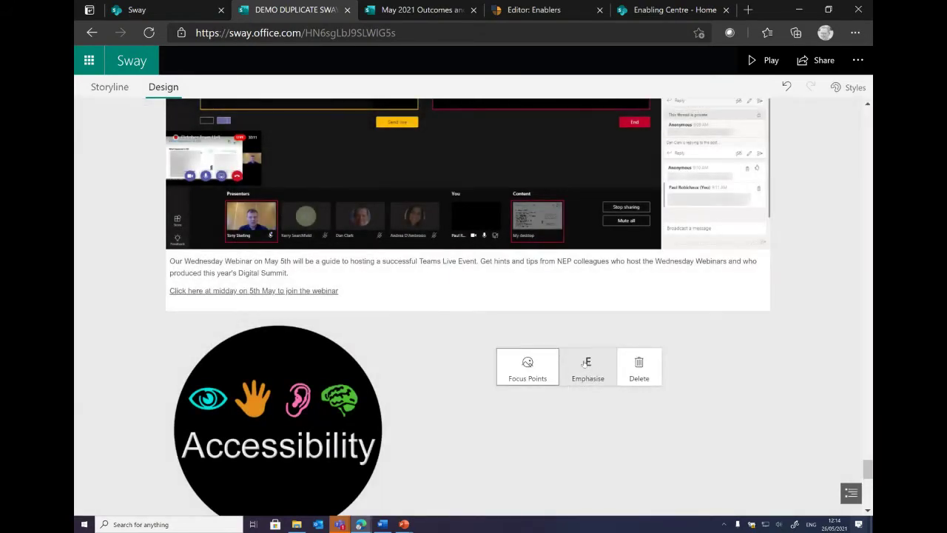
scroll(598, 346, down, 5)
scroll(589, 350, down, 1)
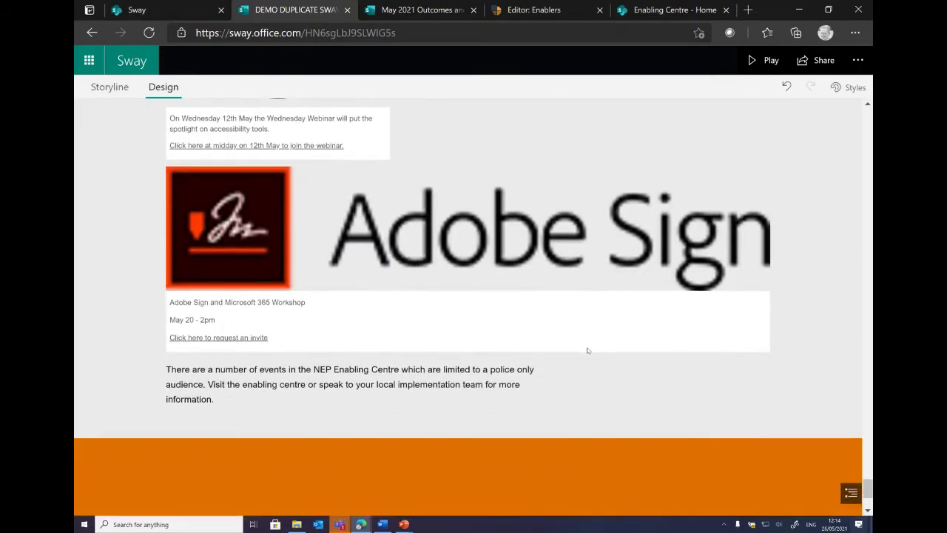
Look back through the design preview to Updates from police's cyber guardian and examine the Sway's sharing options.
scroll(585, 348, up, 15)
scroll(573, 342, up, 20)
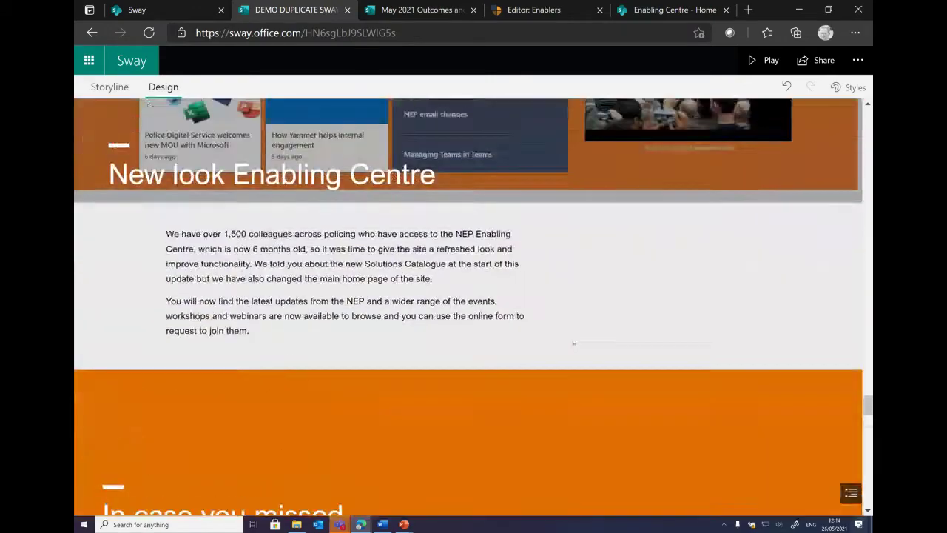
scroll(583, 307, up, 10)
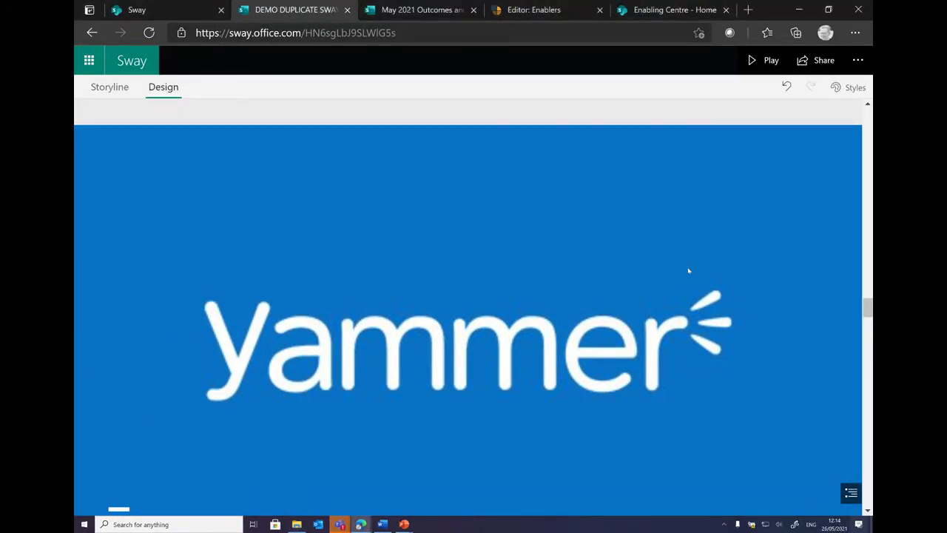
scroll(654, 259, up, 10)
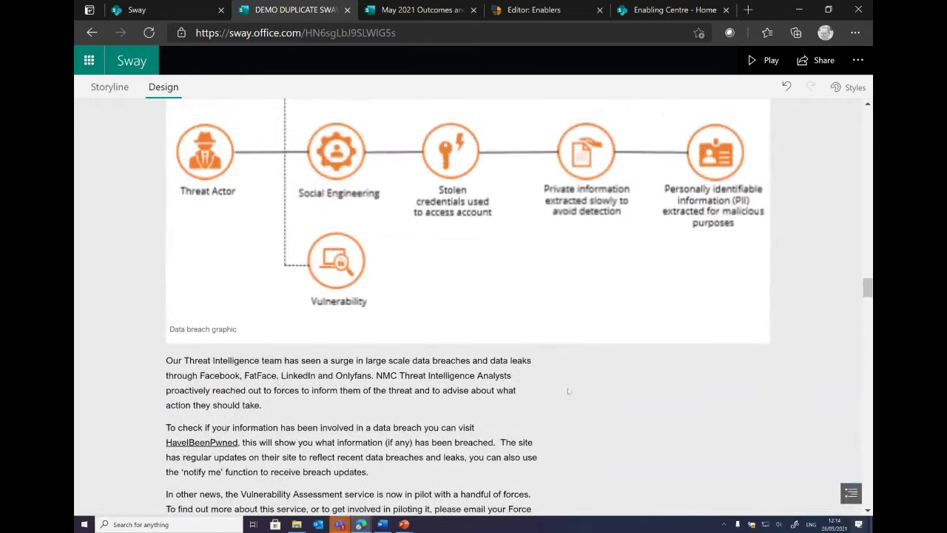
scroll(493, 413, up, 8)
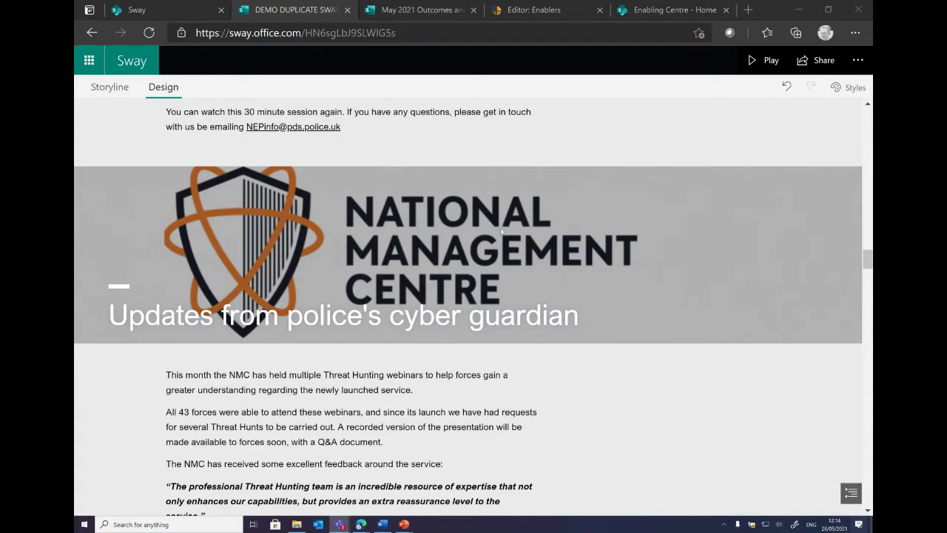
scroll(506, 225, up, 2)
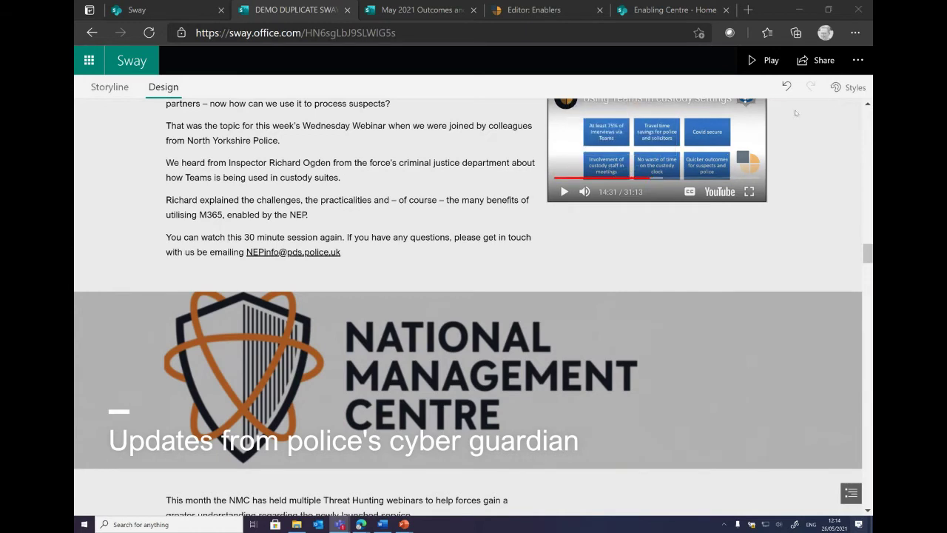
click(824, 65)
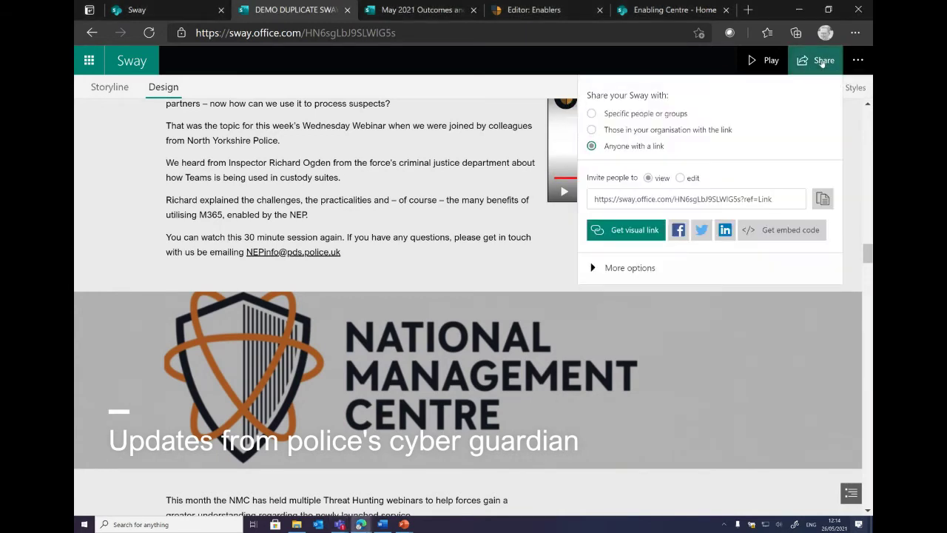
click(821, 63)
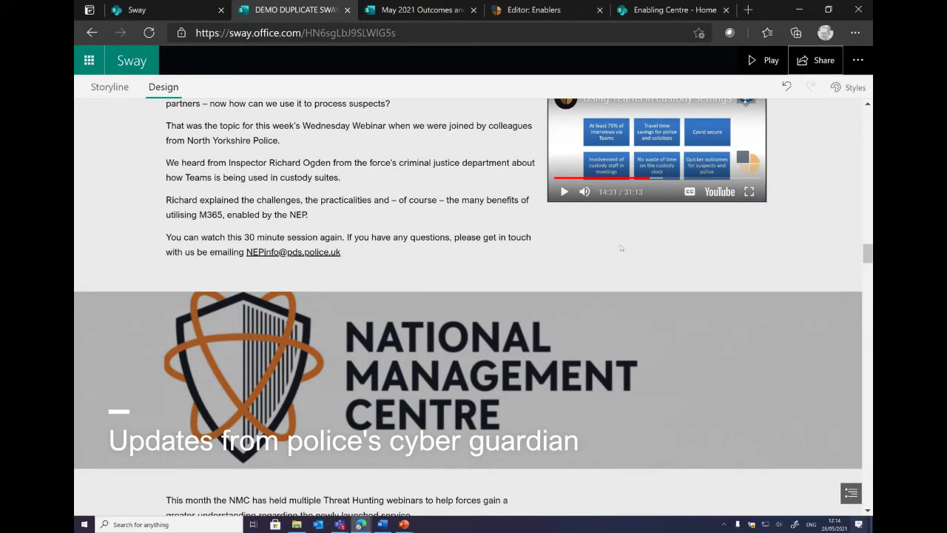
Play the Sway to view its opening title area, and return to Design view.
scroll(621, 248, up, 8)
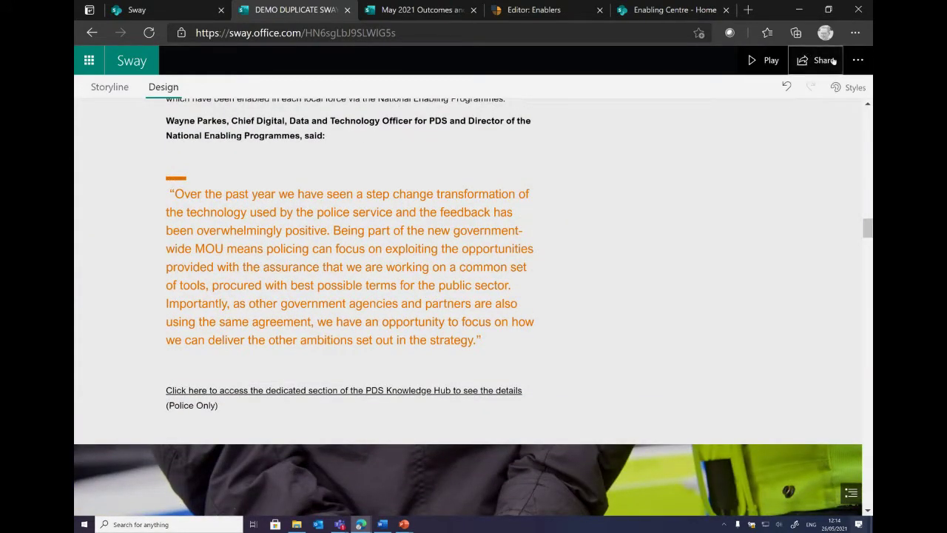
click(763, 60)
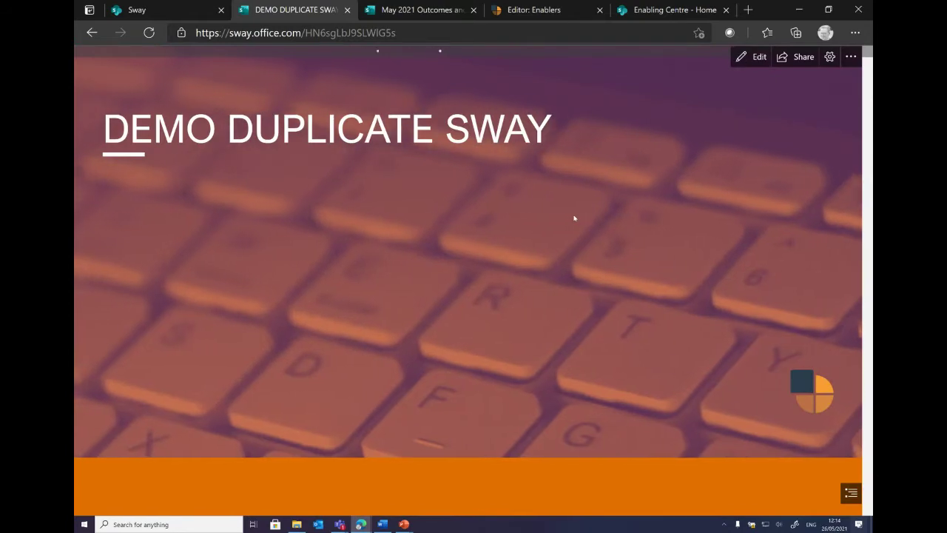
scroll(737, 116, down, 5)
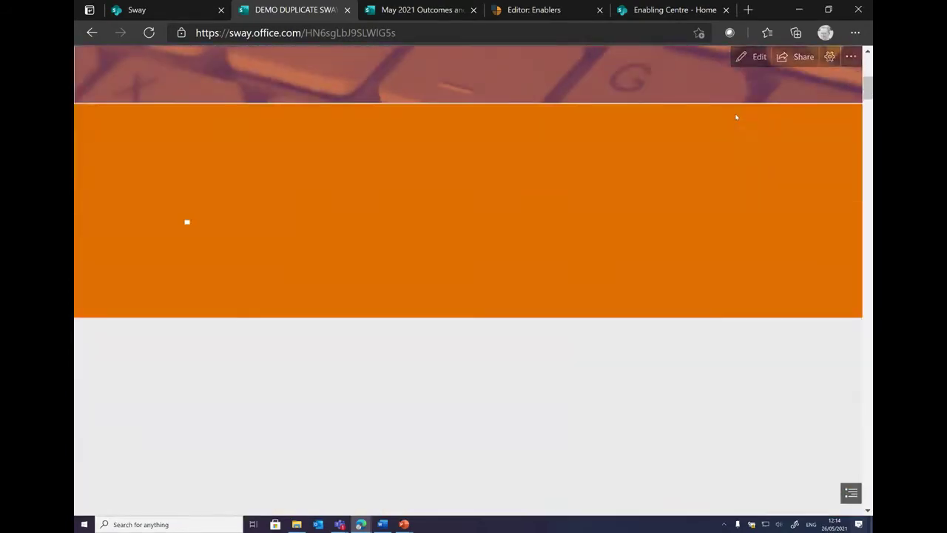
scroll(732, 116, up, 10)
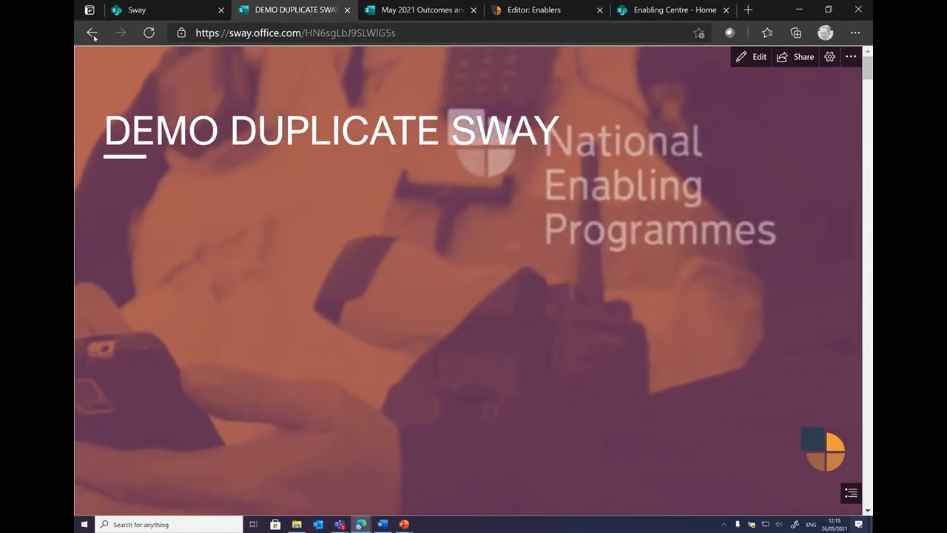
click(91, 33)
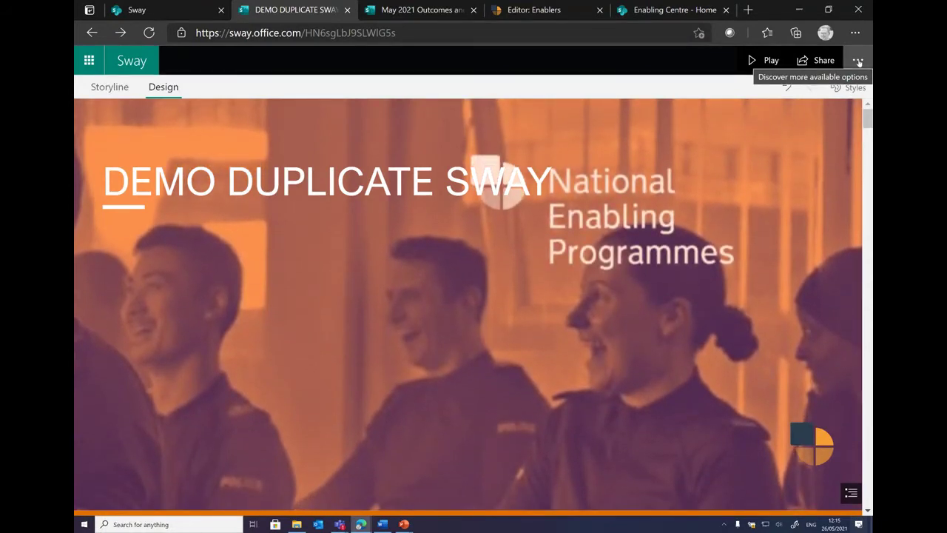
Examine the Word and PDF export options for the Sway and close them without exporting.
click(859, 62)
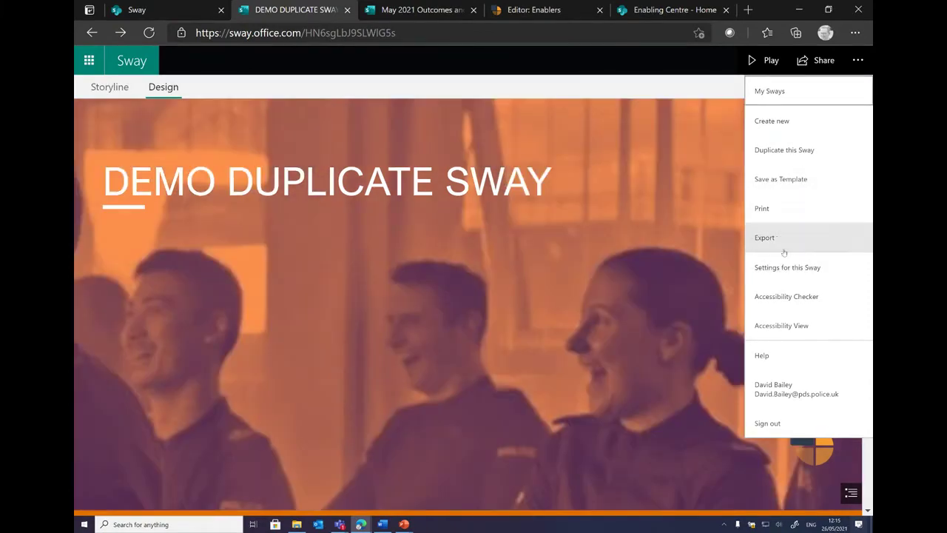
click(784, 238)
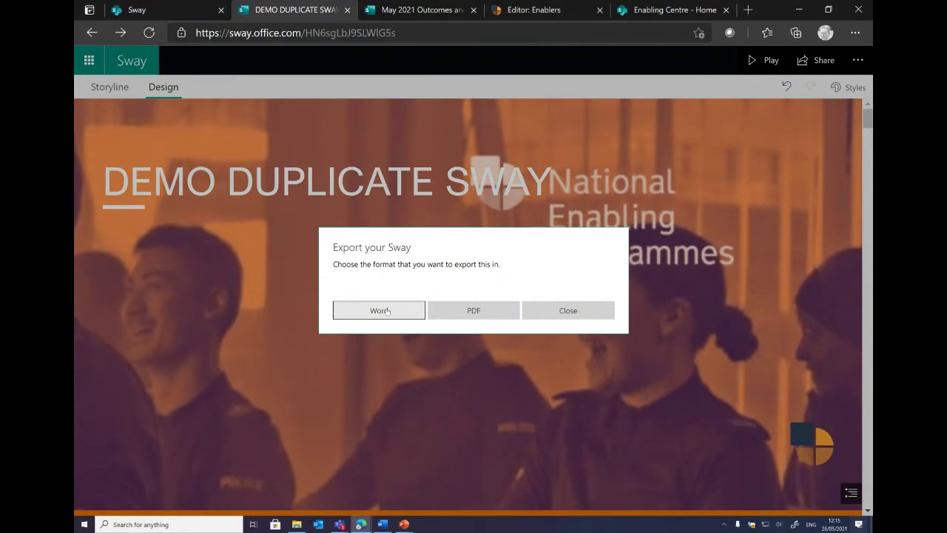
click(567, 311)
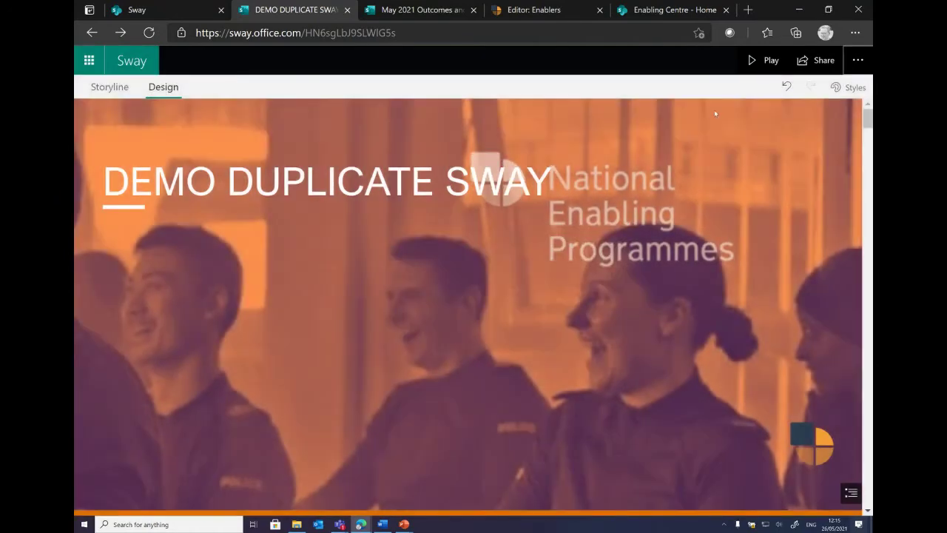
Open the settings for this Sway and choose English (United Kingdom) from the available languages.
click(858, 60)
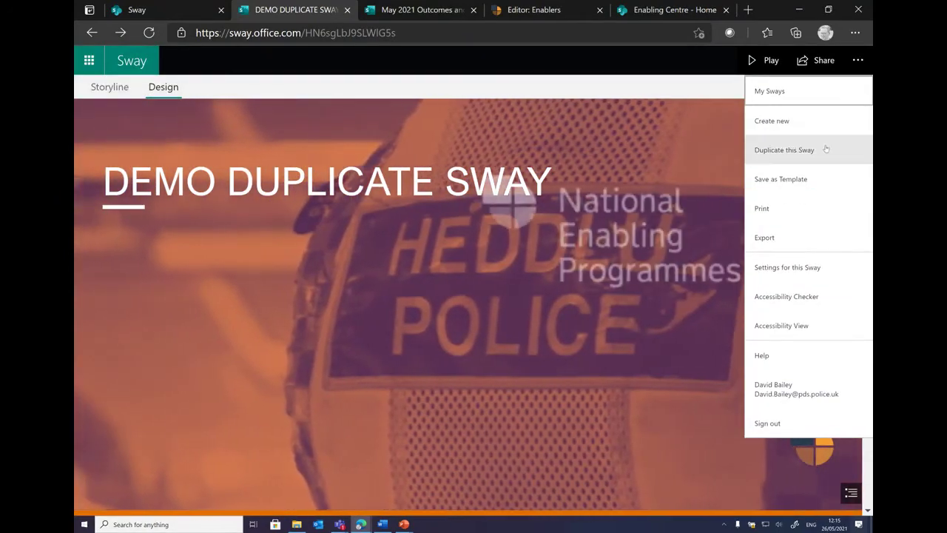
click(790, 269)
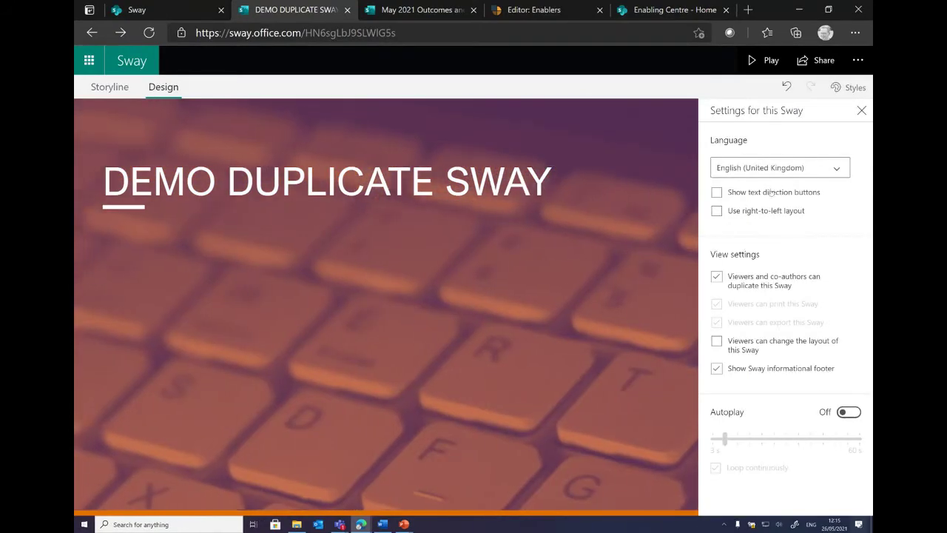
click(839, 171)
scroll(837, 174, down, 3)
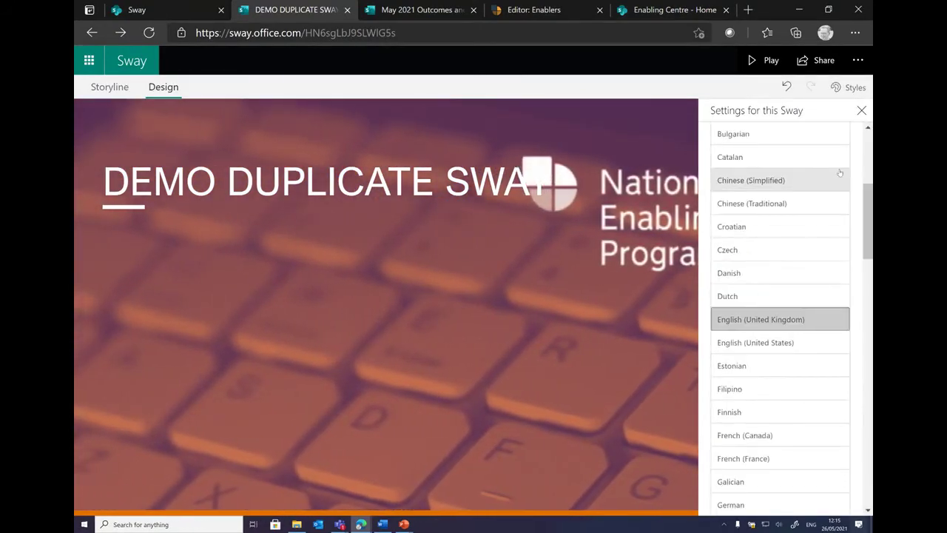
click(774, 321)
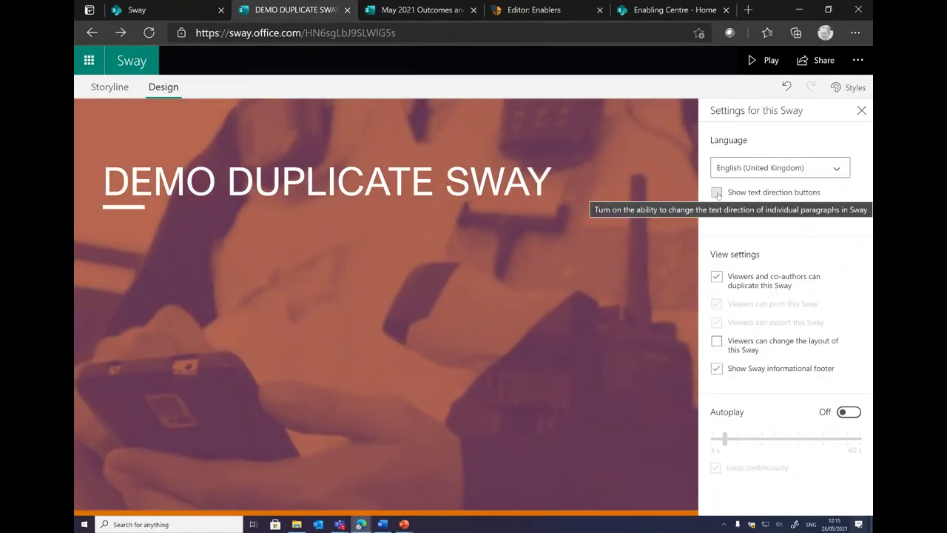
Turn the option to show text direction buttons on and off again, and close the Sway's settings.
click(717, 193)
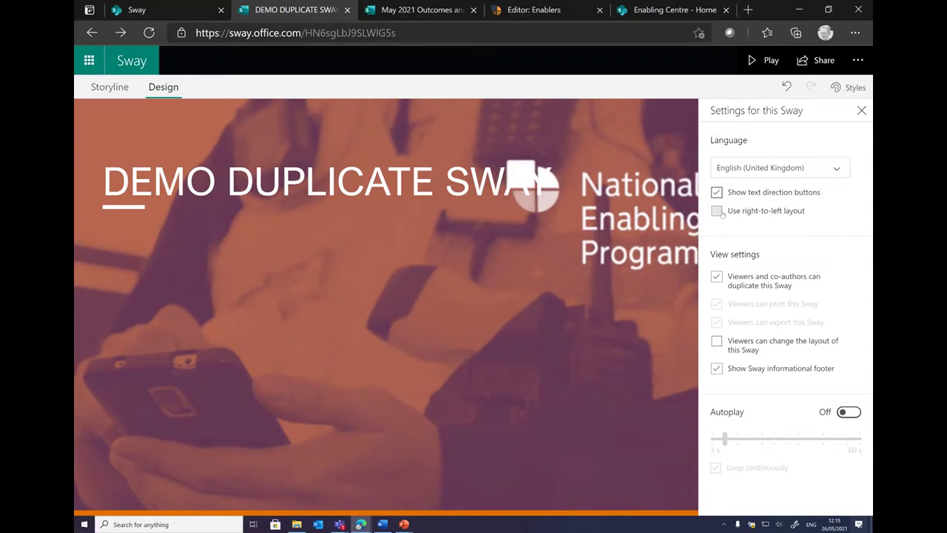
click(716, 193)
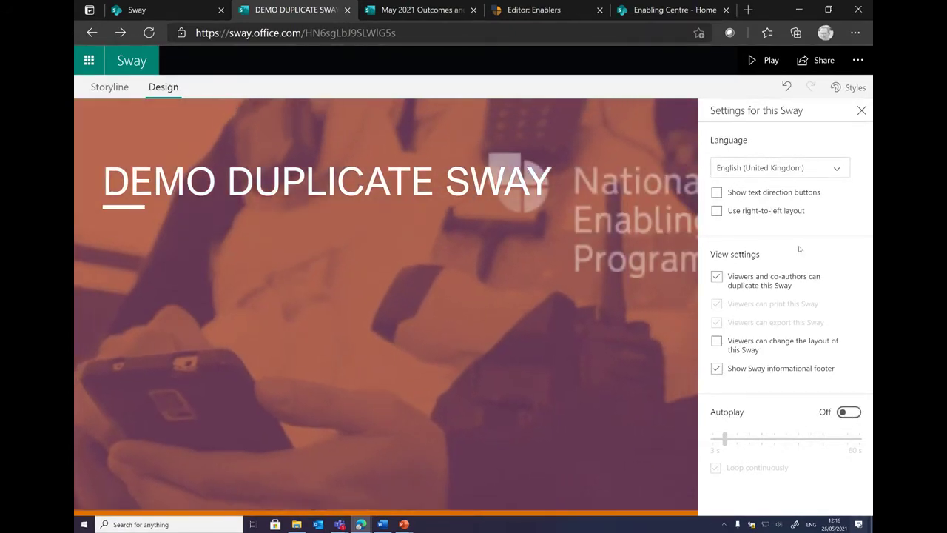
click(862, 110)
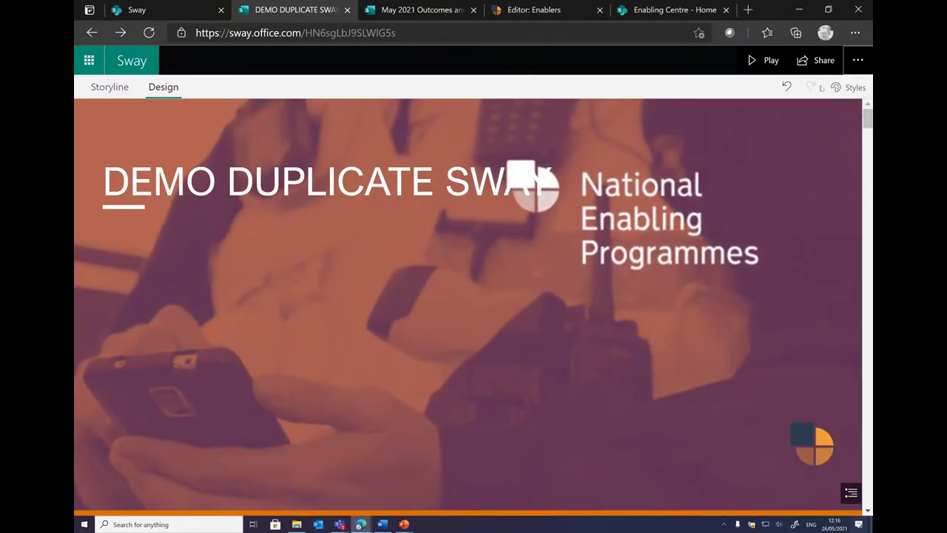
Compare sharing the Sway with those in your organisation and with anyone with a link, ending on Anyone with a link.
click(824, 60)
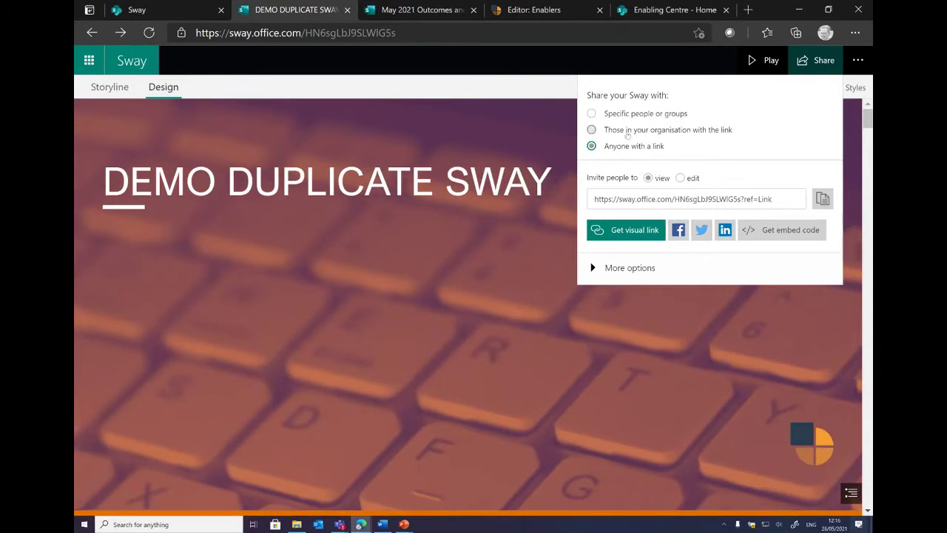
click(633, 131)
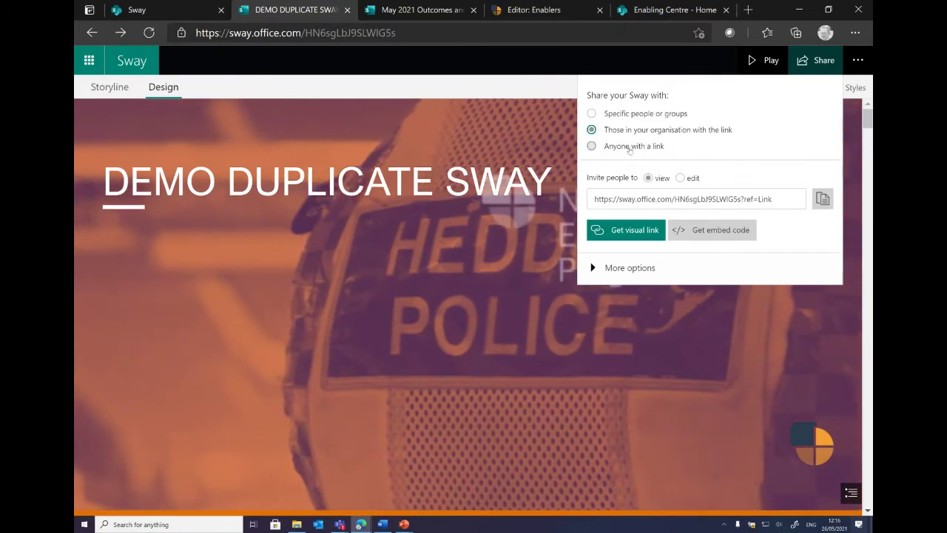
click(655, 146)
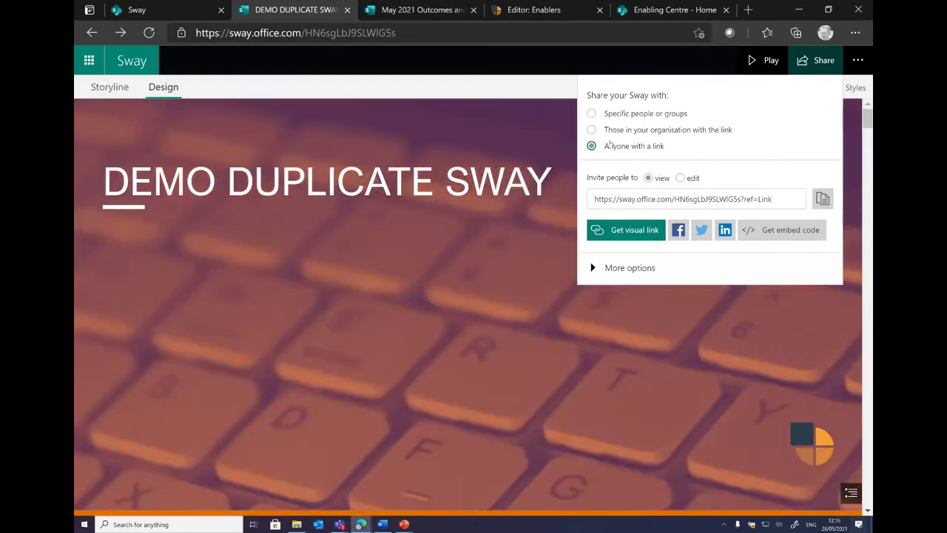
click(606, 131)
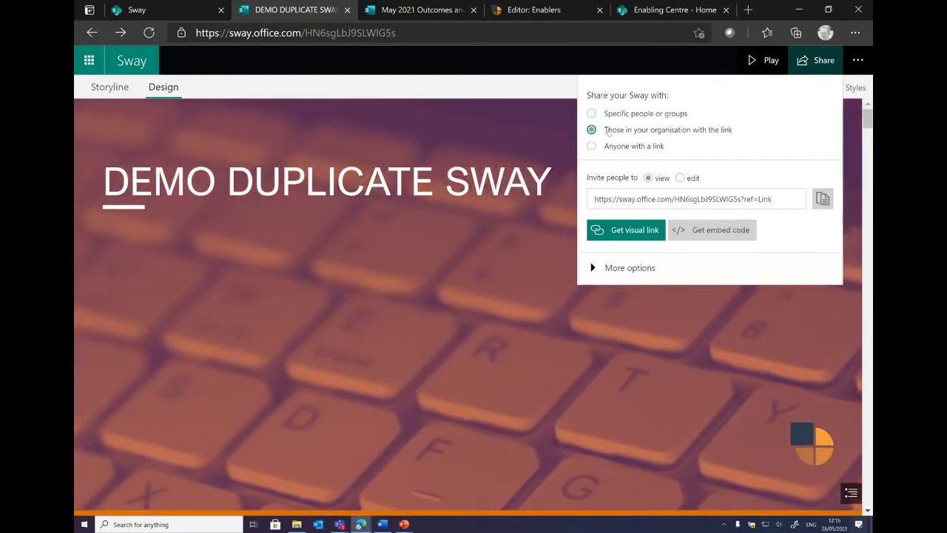
click(614, 145)
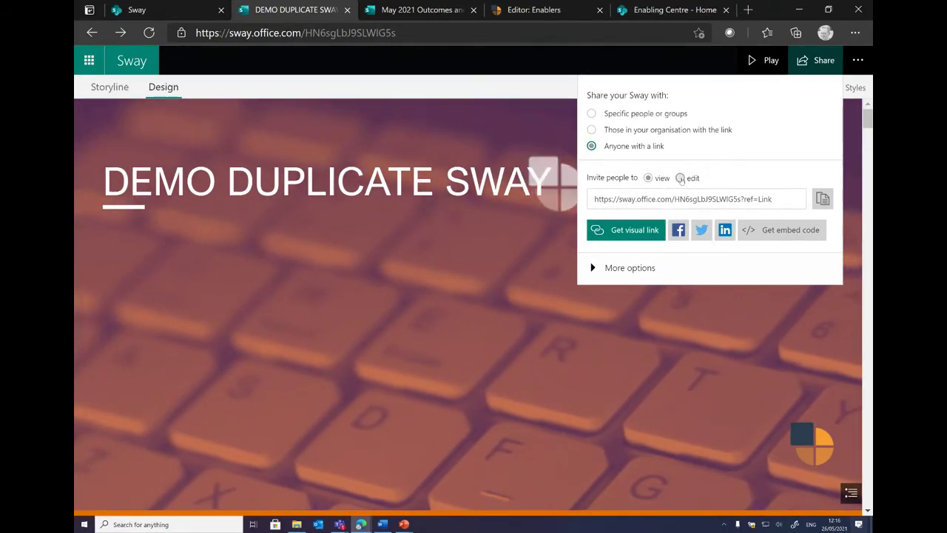
Set the sharing invitation to edit, copy the edit link and show the additional sharing options.
click(680, 178)
click(822, 199)
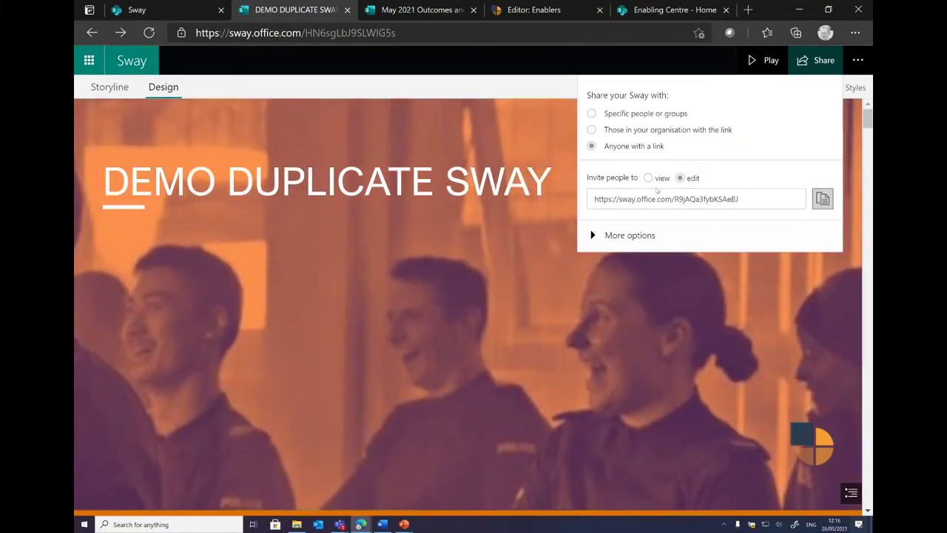
click(629, 236)
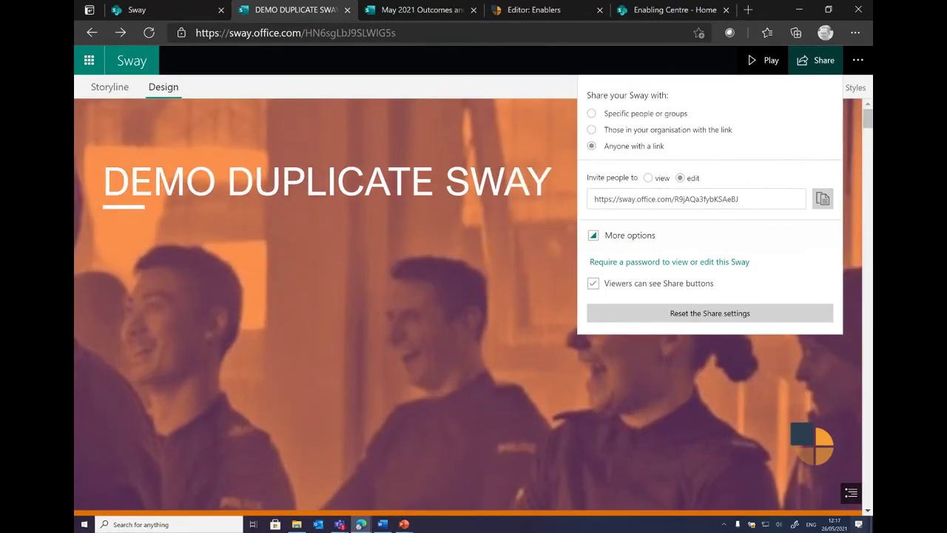
Run the Accessibility Checker, view the default alternative text improvements and return to the checker's overview.
click(857, 61)
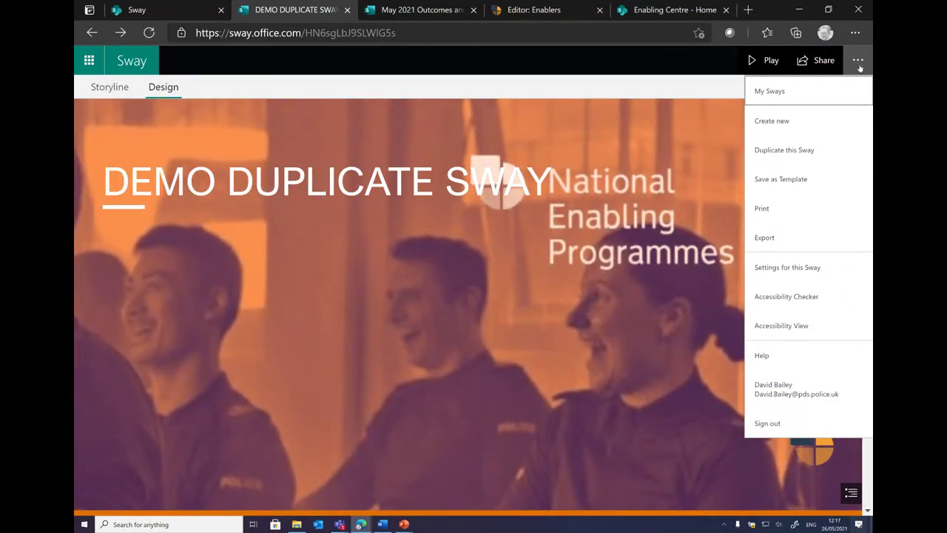
click(817, 299)
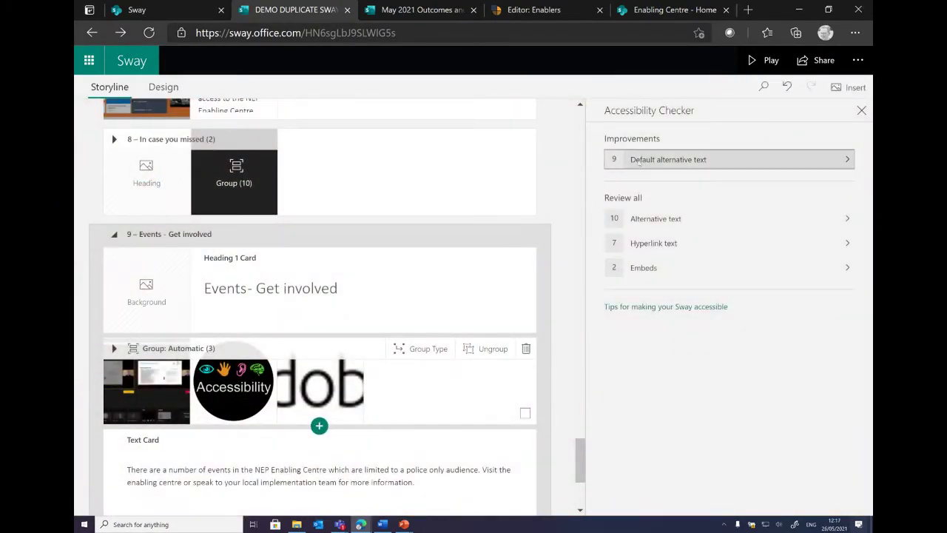
click(699, 159)
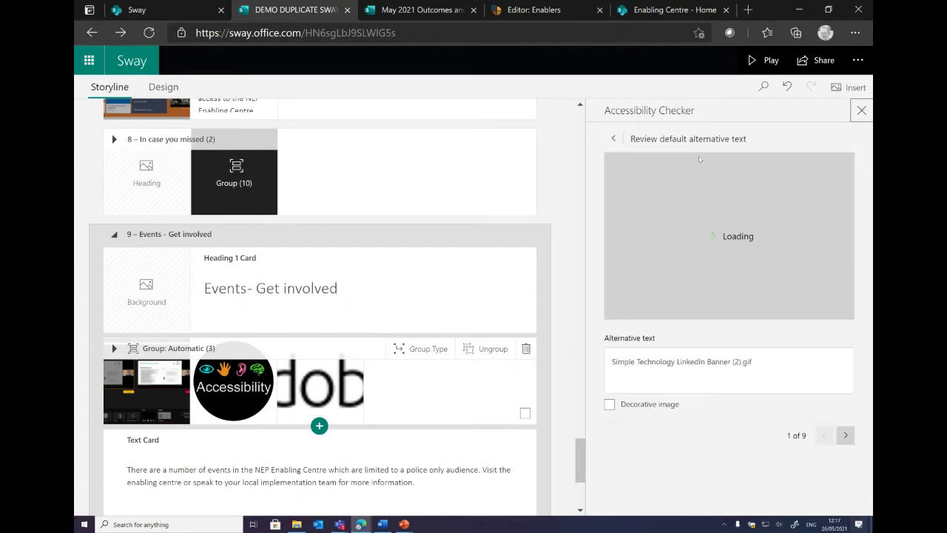
click(613, 139)
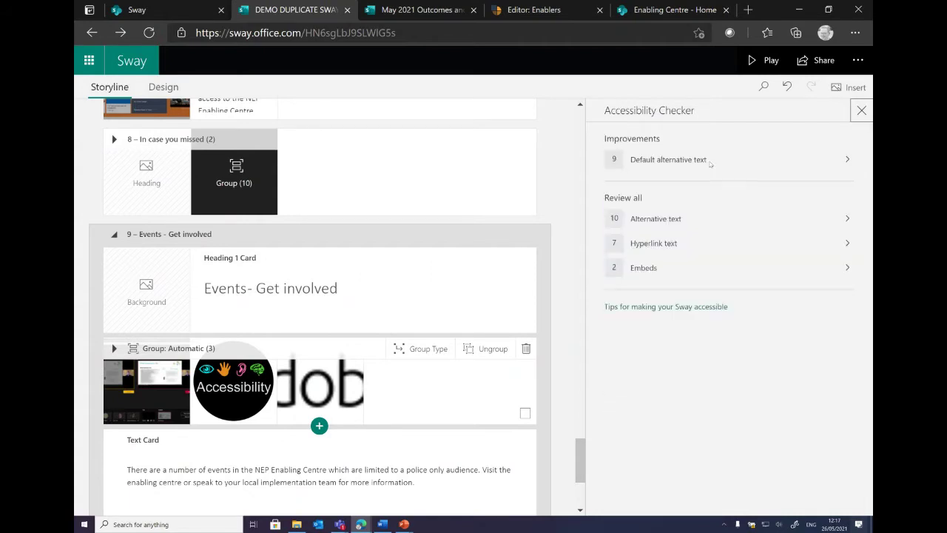
Review the alternative text of the Sway's first four images in the Accessibility Checker and close the checker.
click(672, 220)
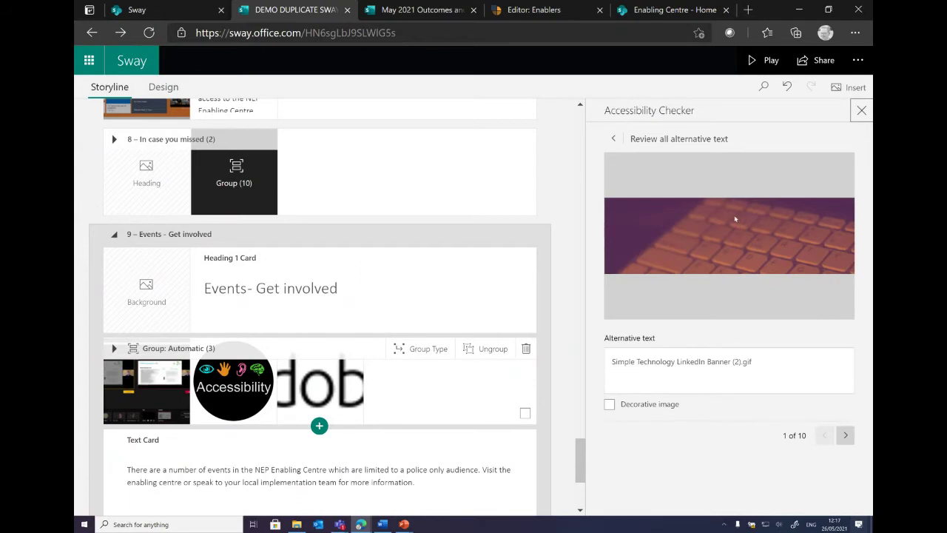
click(847, 439)
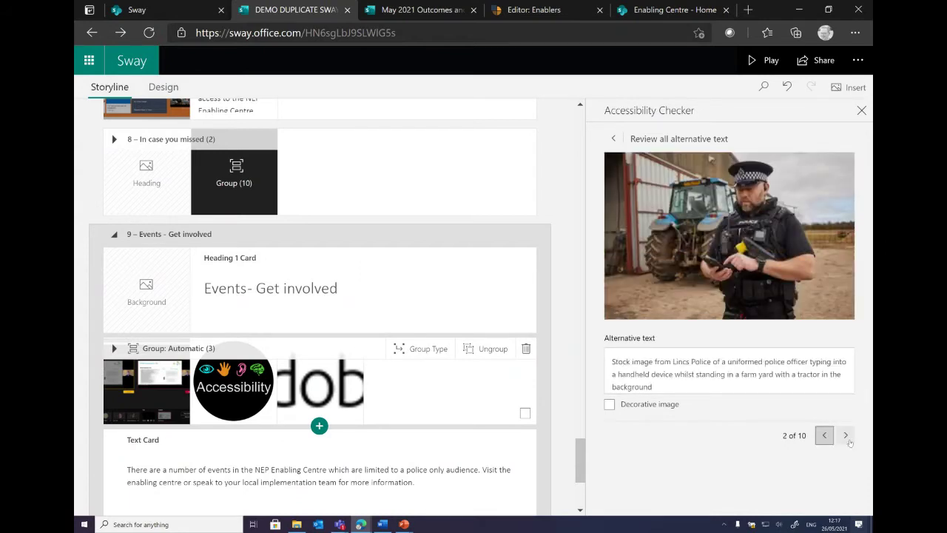
click(848, 440)
click(847, 440)
click(825, 437)
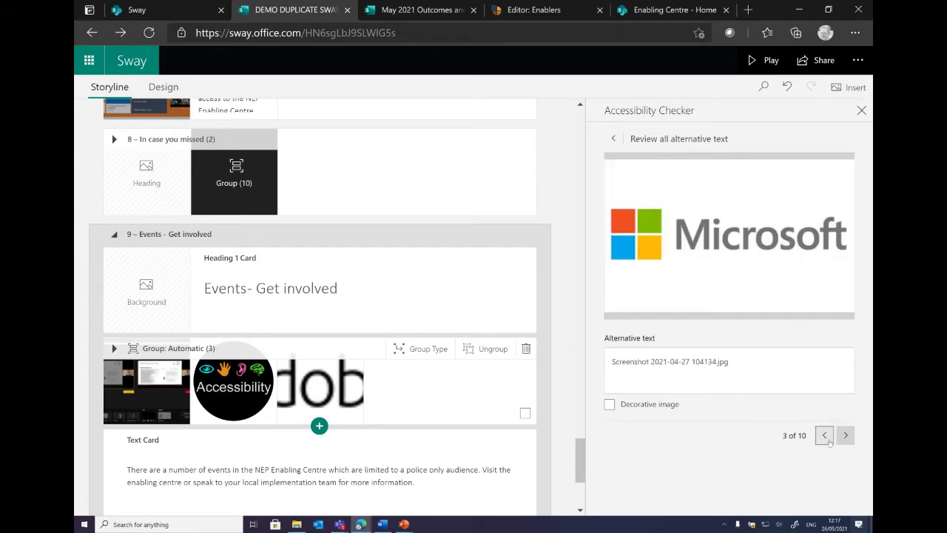
click(827, 437)
click(845, 438)
click(847, 439)
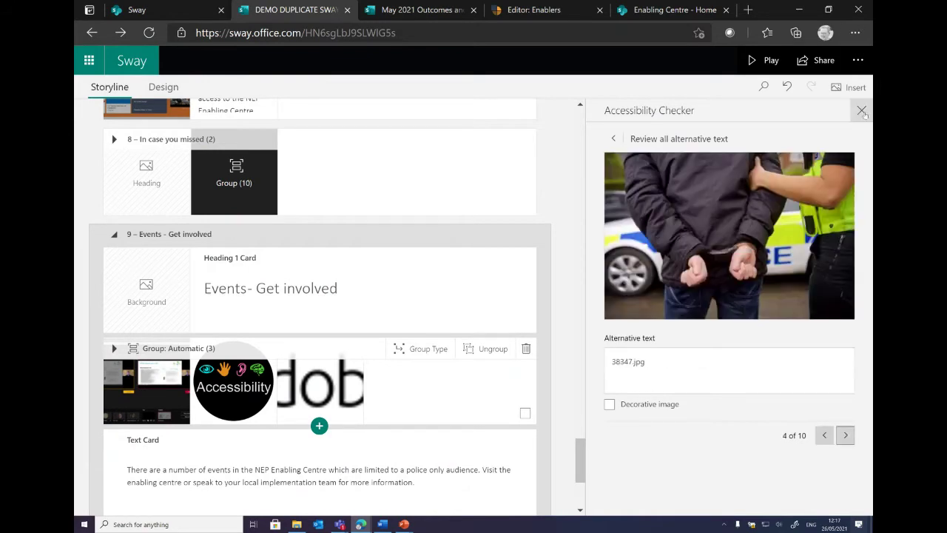
click(863, 110)
Reopen the Accessibility Checker to examine its hyperlink text and embeds review categories, and close it.
click(857, 60)
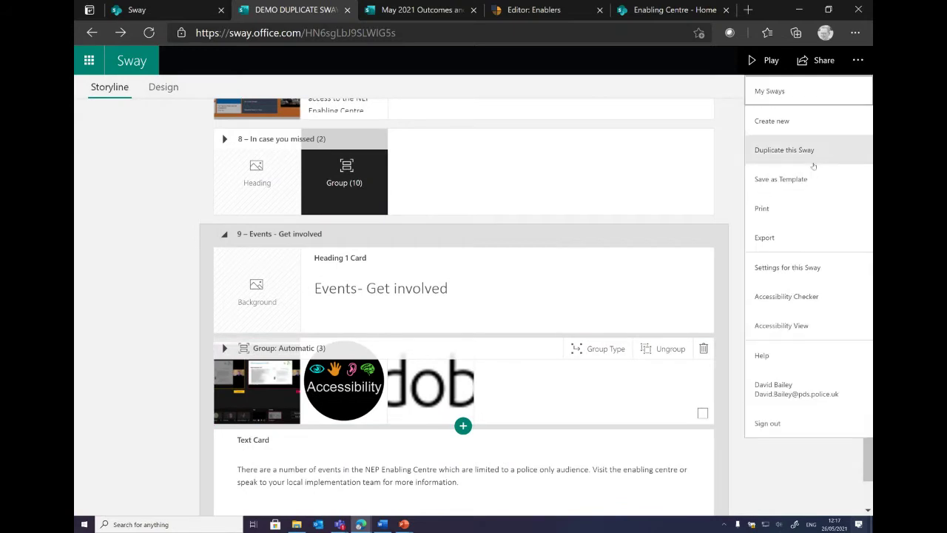
click(809, 296)
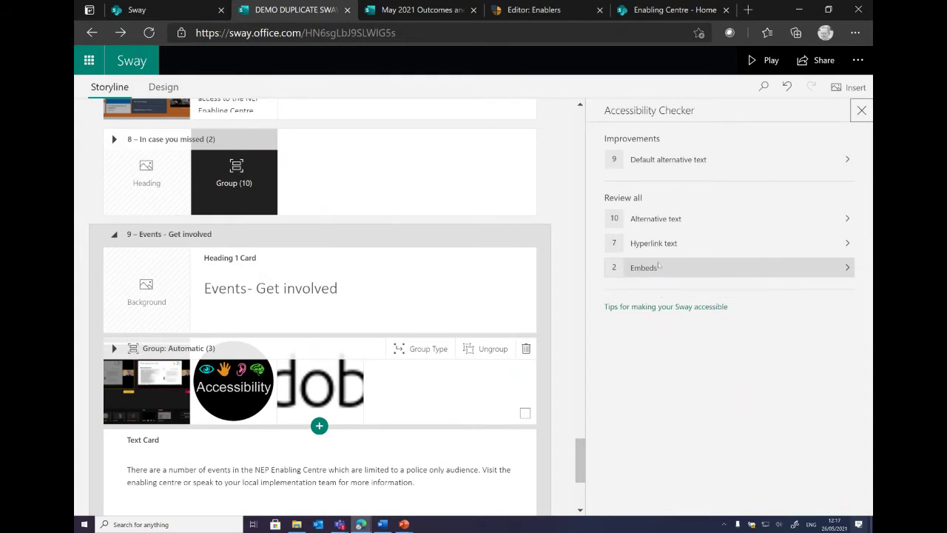
click(862, 111)
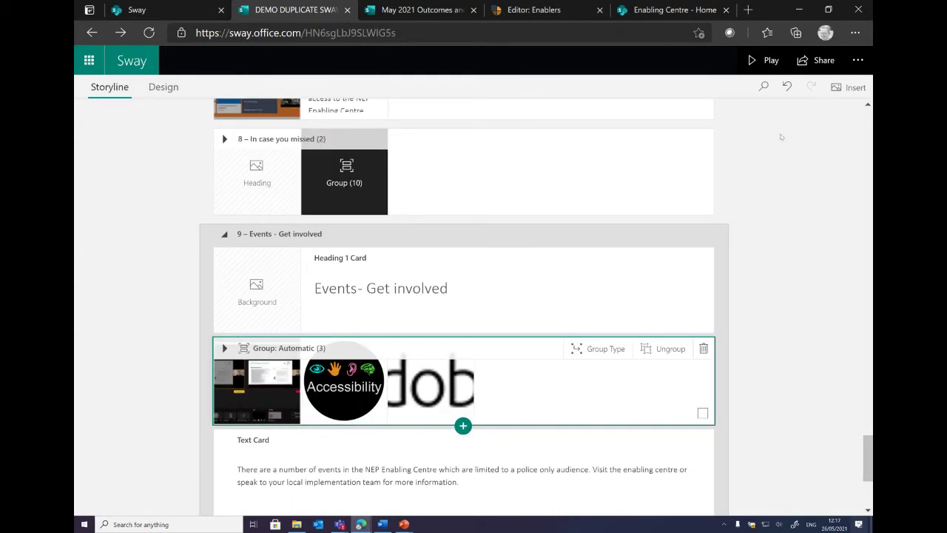
Look back through the storyline to the section on police working hours saved in Lincolnshire and examine its text and image cards.
scroll(781, 137, up, 15)
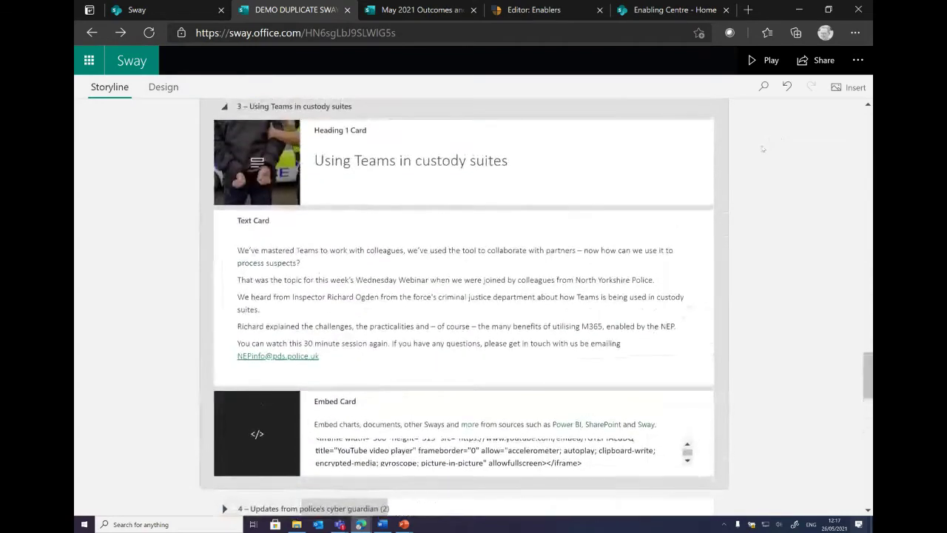
scroll(763, 148, up, 8)
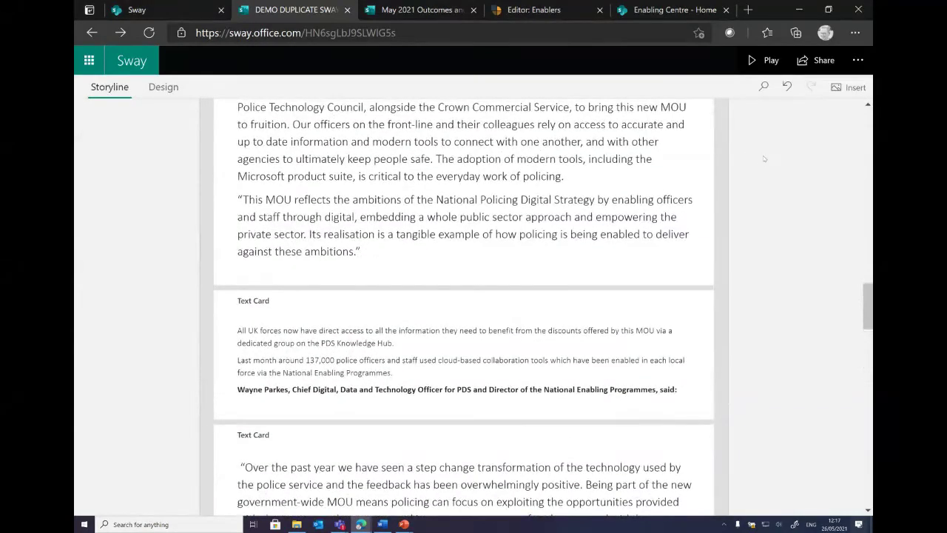
scroll(756, 220, up, 10)
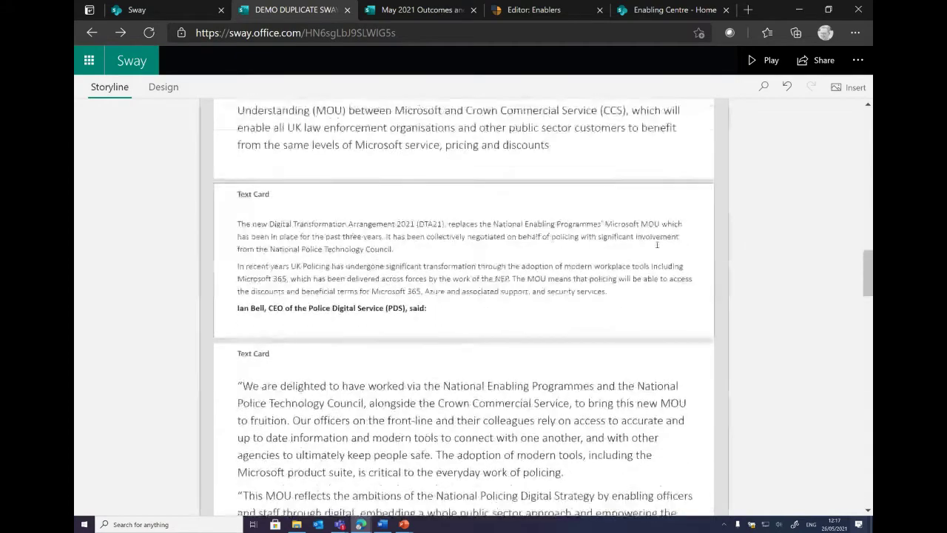
scroll(615, 257, up, 3)
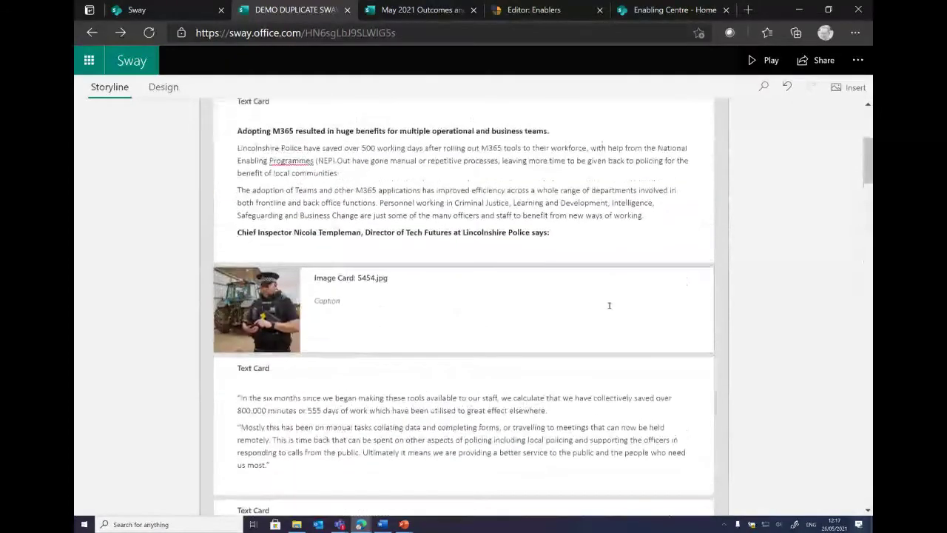
scroll(621, 372, up, 5)
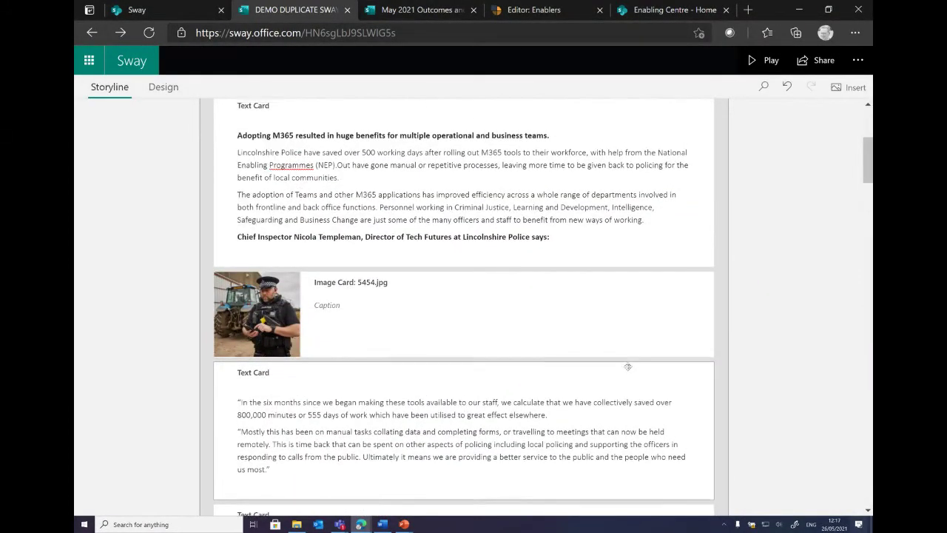
scroll(512, 328, down, 1)
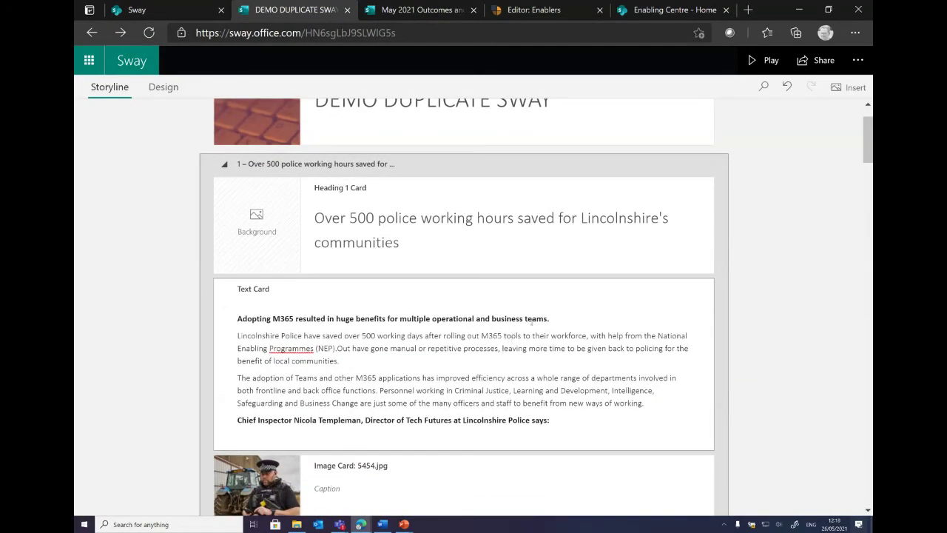
click(625, 363)
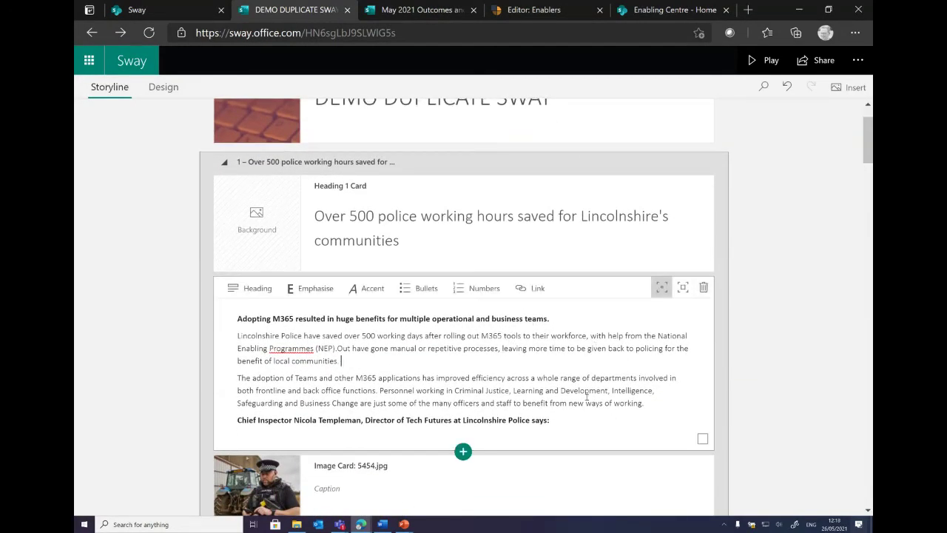
scroll(634, 356, down, 1)
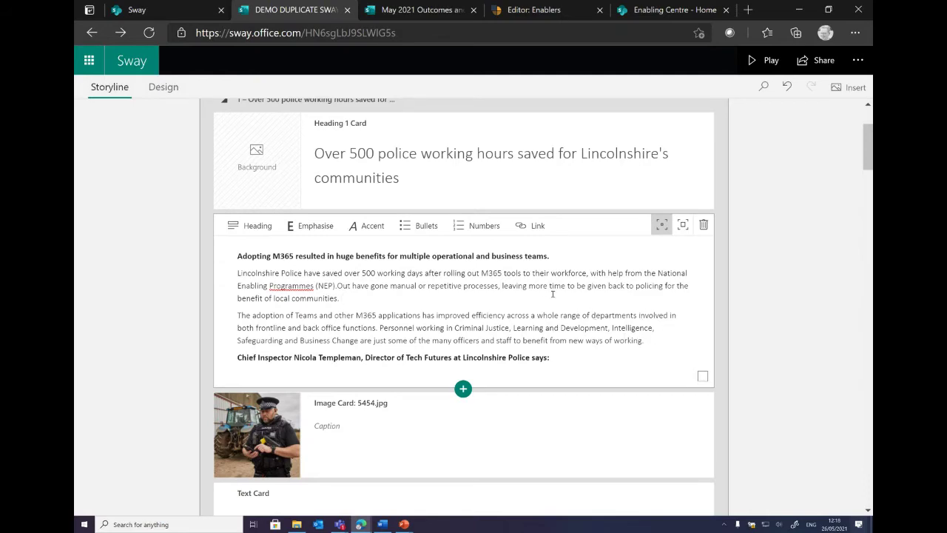
scroll(552, 294, up, 2)
scroll(552, 294, down, 3)
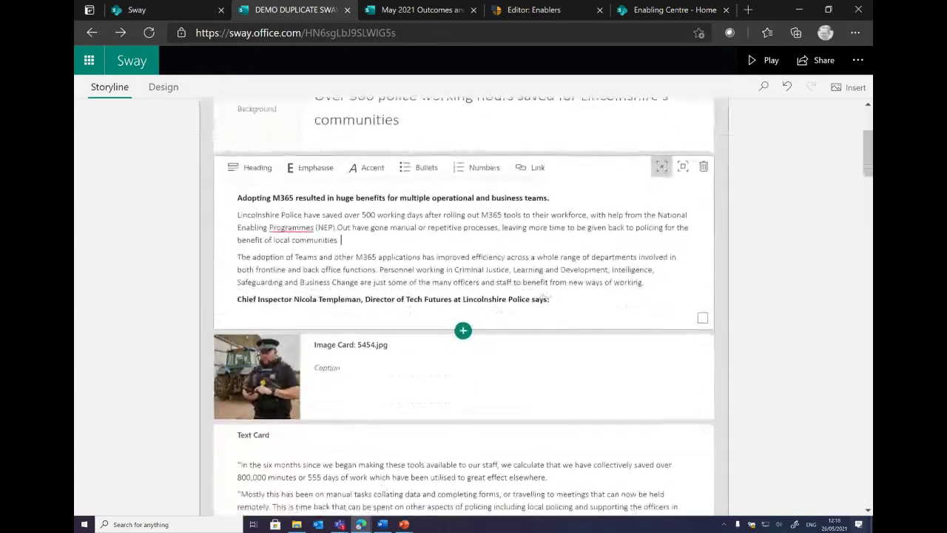
scroll(547, 296, down, 5)
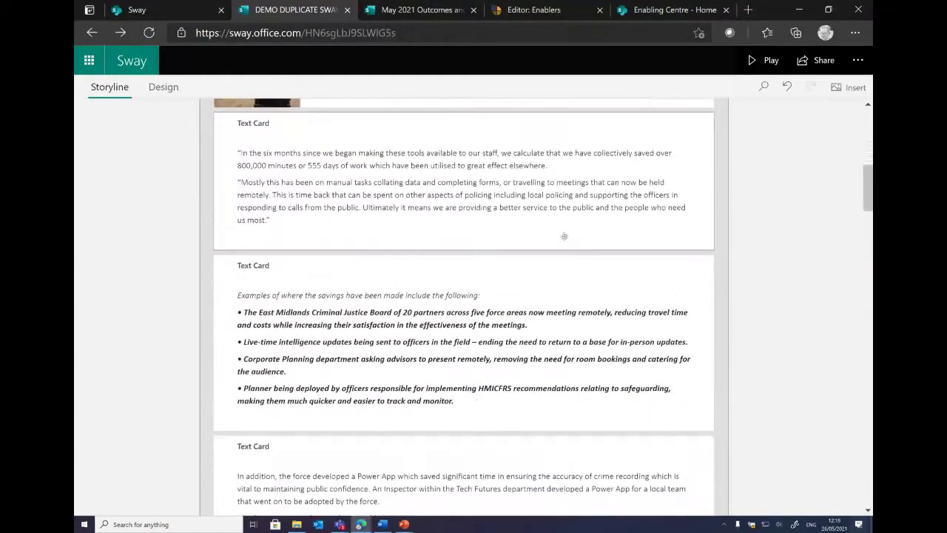
Return to the title card, switch from the storyline to the design preview and open the style options.
scroll(564, 236, down, 2)
scroll(609, 194, up, 4)
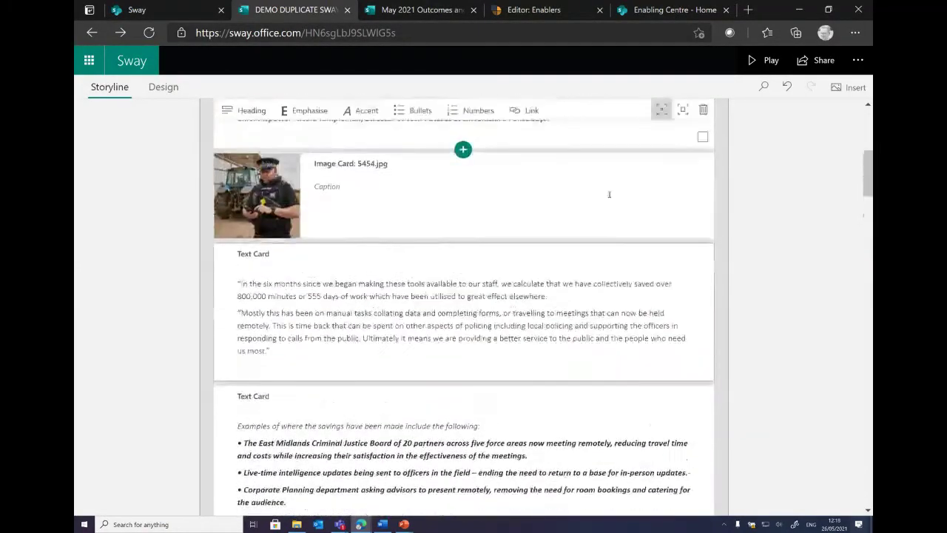
scroll(609, 193, up, 6)
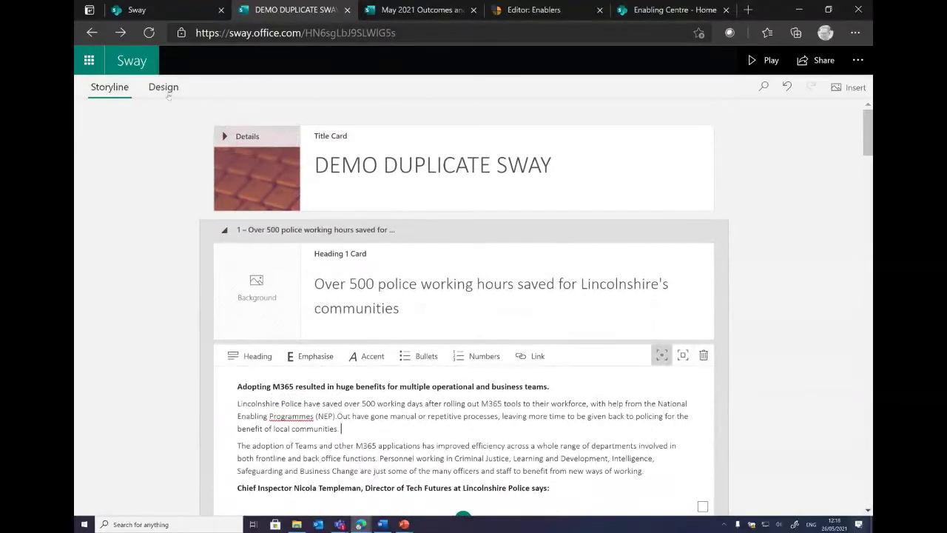
click(165, 87)
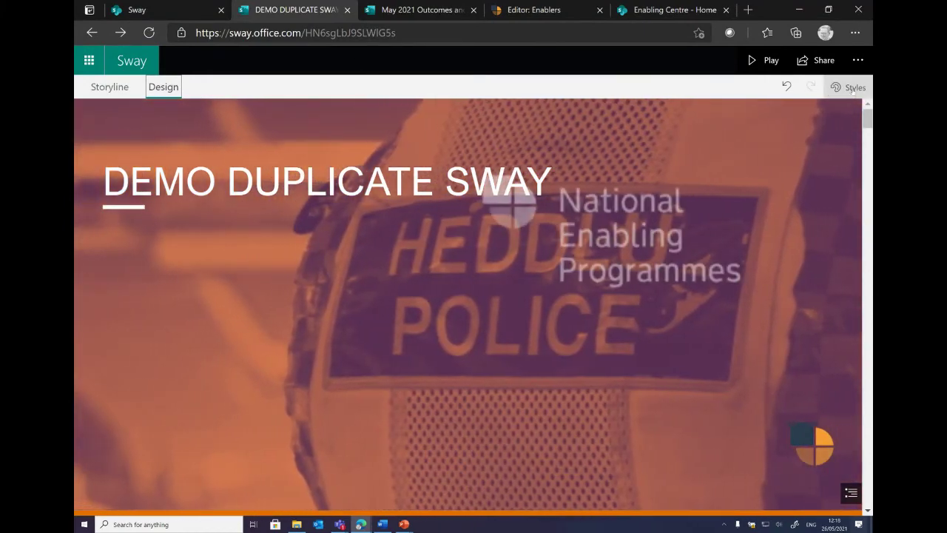
click(849, 87)
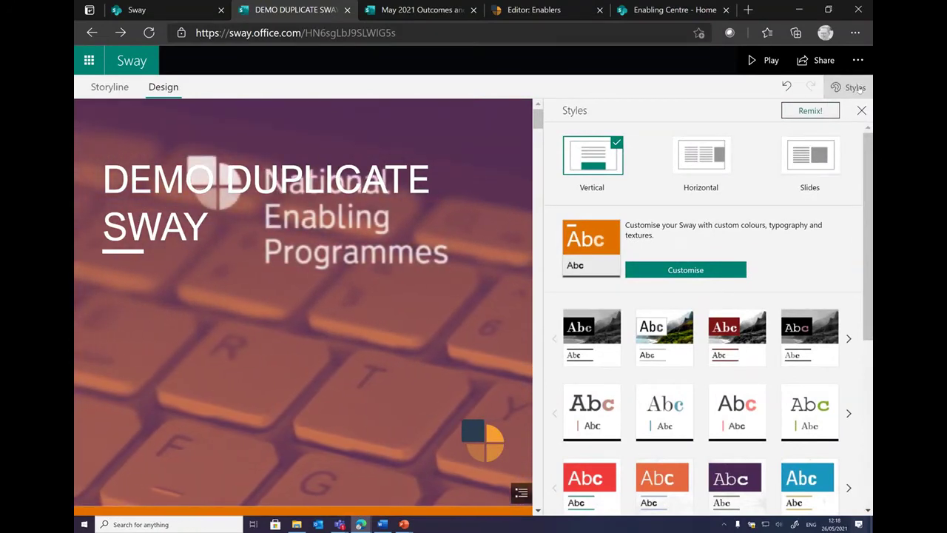
click(850, 87)
click(850, 87)
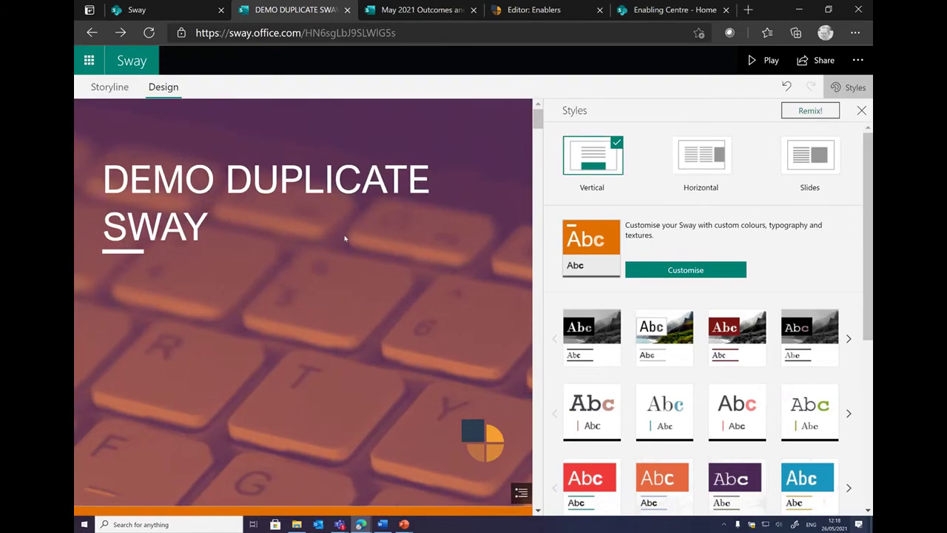
Preview the Vertical layout through the section on police working hours saved in Lincolnshire.
scroll(374, 237, down, 5)
scroll(376, 238, down, 10)
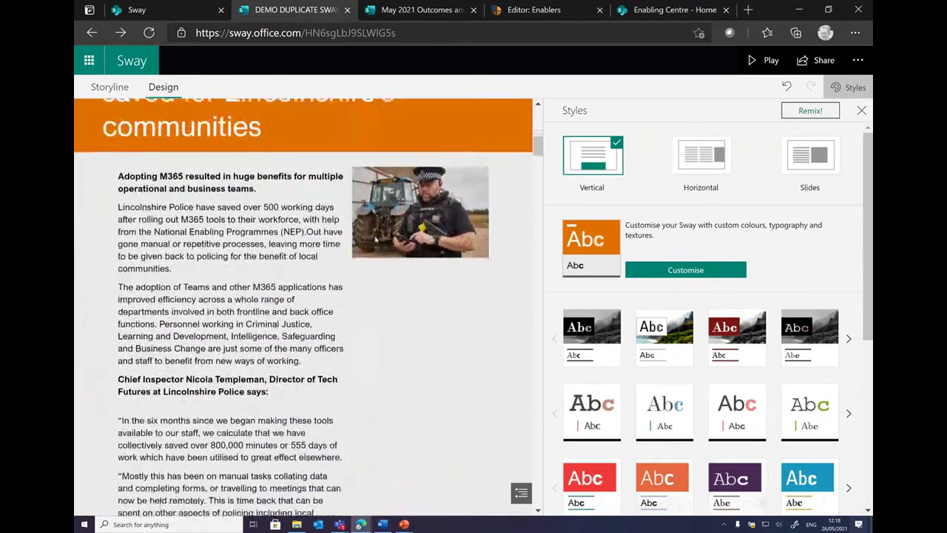
scroll(368, 237, down, 2)
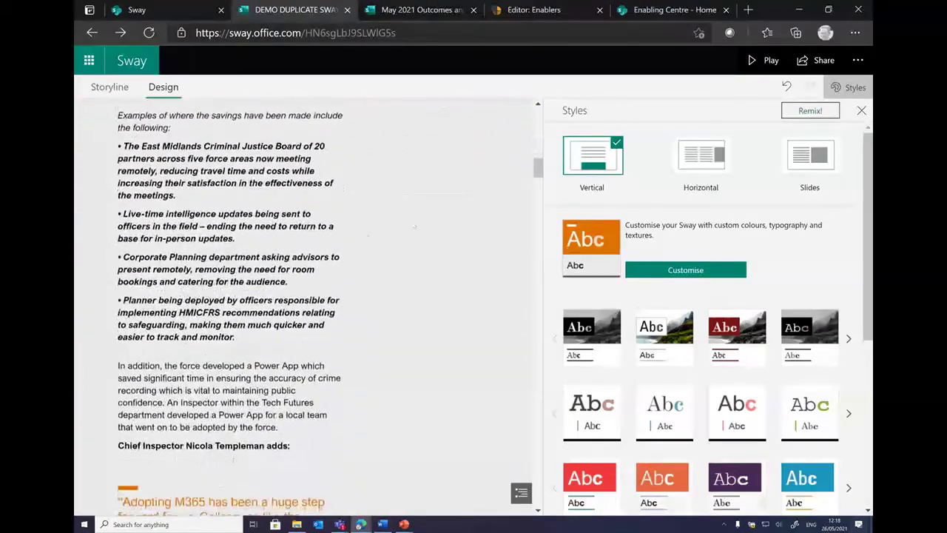
scroll(393, 226, up, 9)
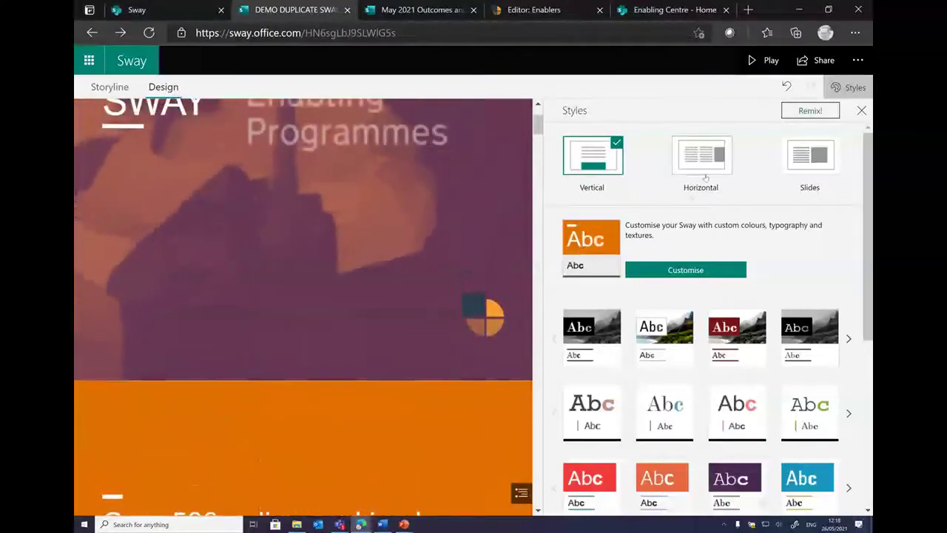
Apply the Horizontal layout and preview the Sway as far as the Microsoft MOU section.
click(700, 155)
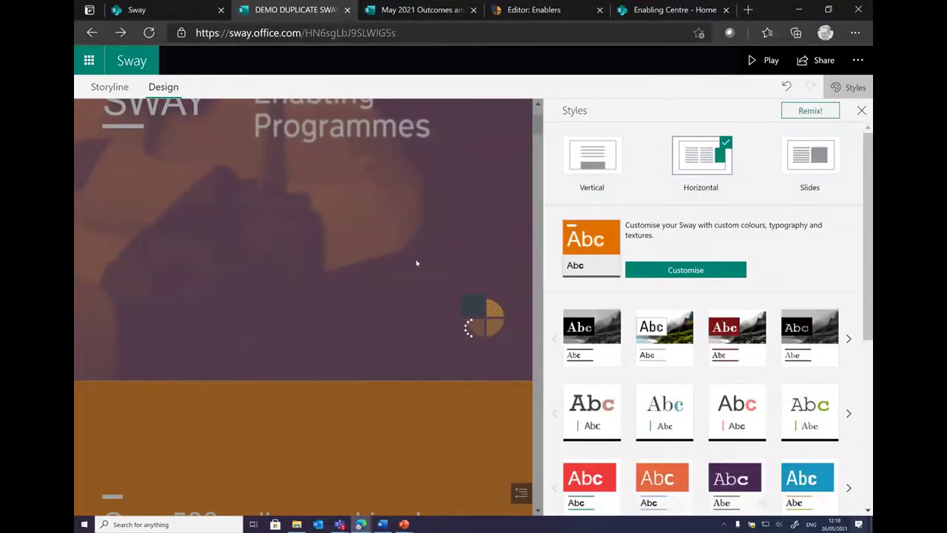
scroll(418, 262, down, 6)
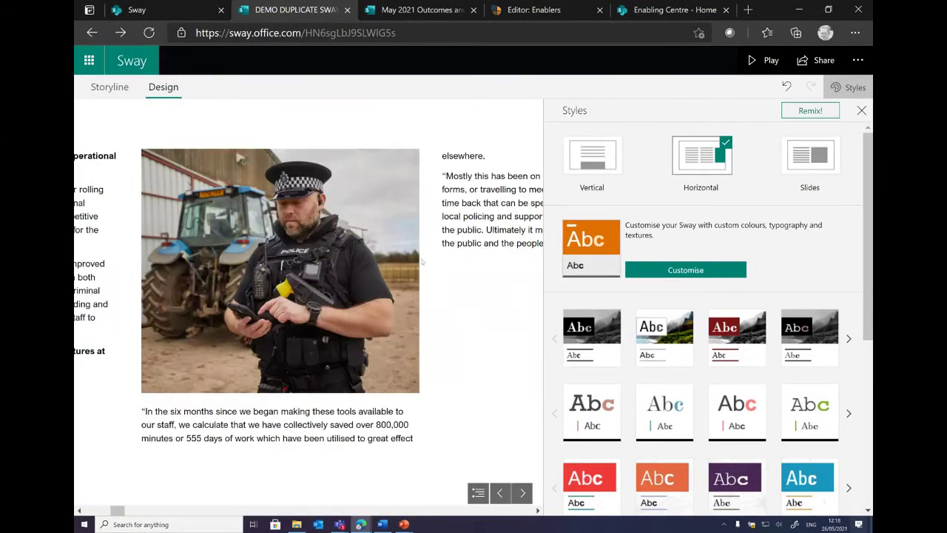
scroll(421, 259, down, 5)
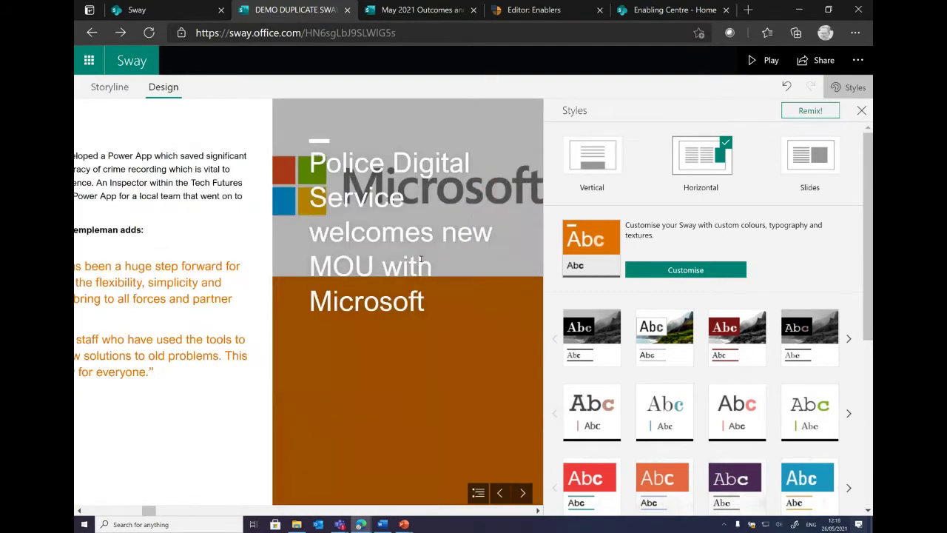
Apply the Slides layout, page through the Lincolnshire section's slides and restore the Vertical layout.
click(830, 170)
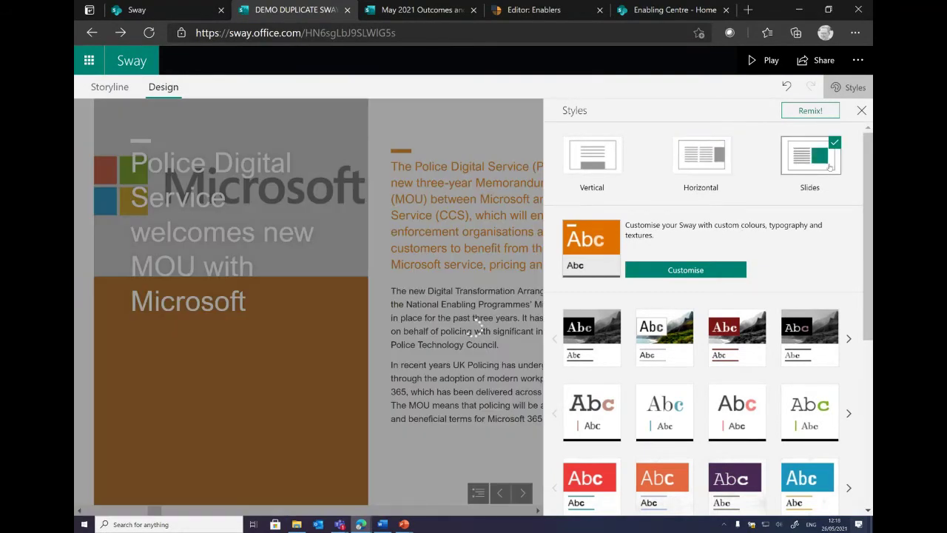
click(862, 111)
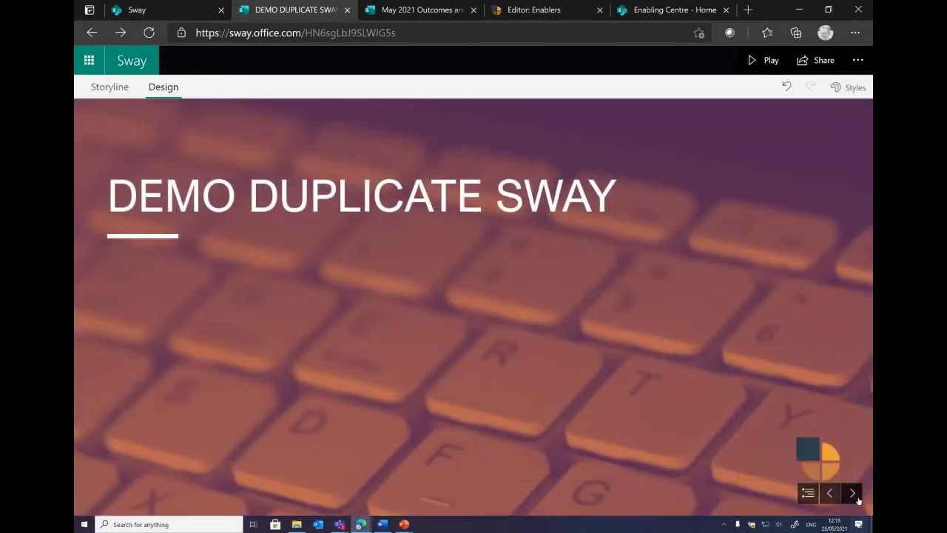
click(856, 497)
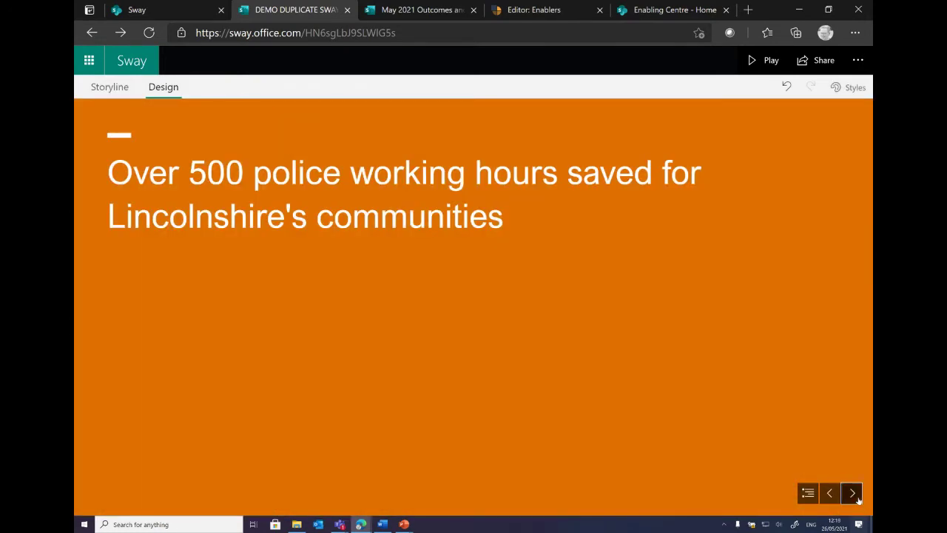
click(856, 498)
click(856, 498)
click(856, 497)
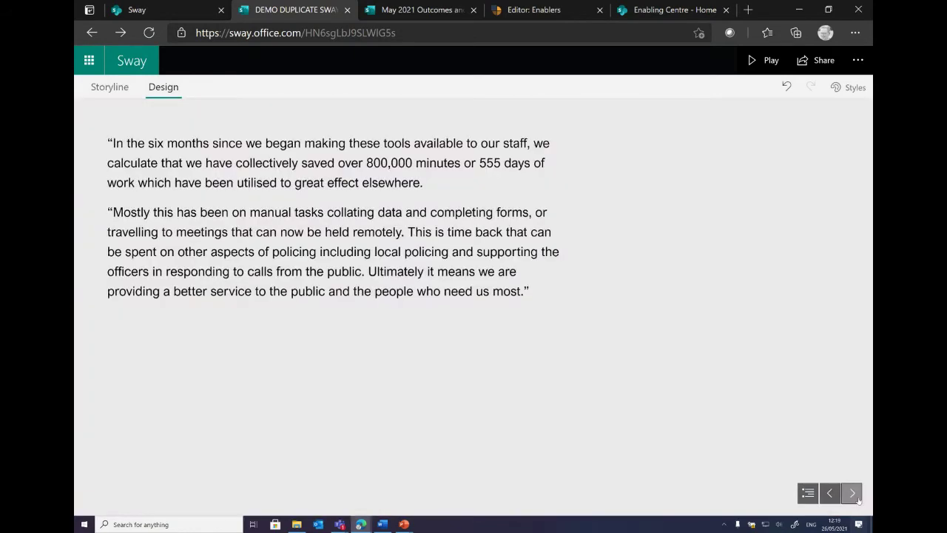
click(856, 497)
click(856, 498)
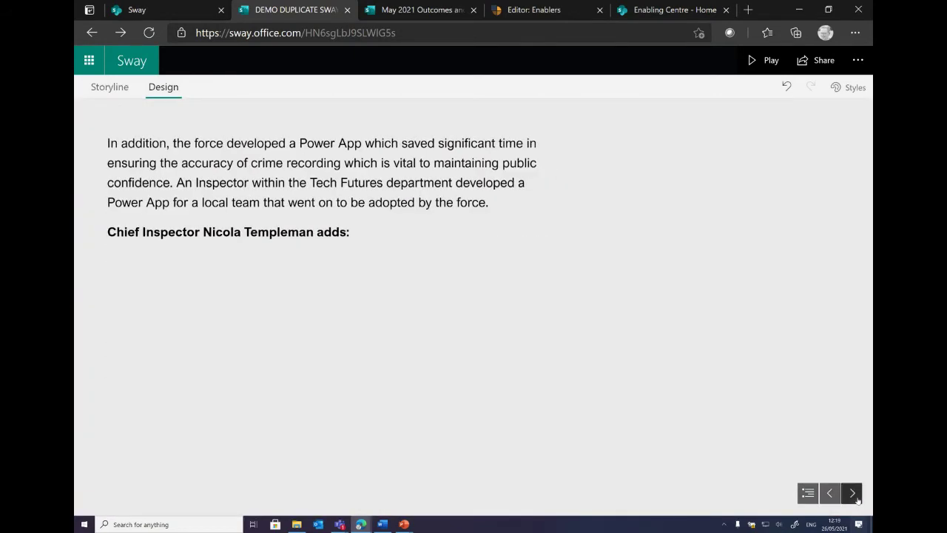
click(857, 497)
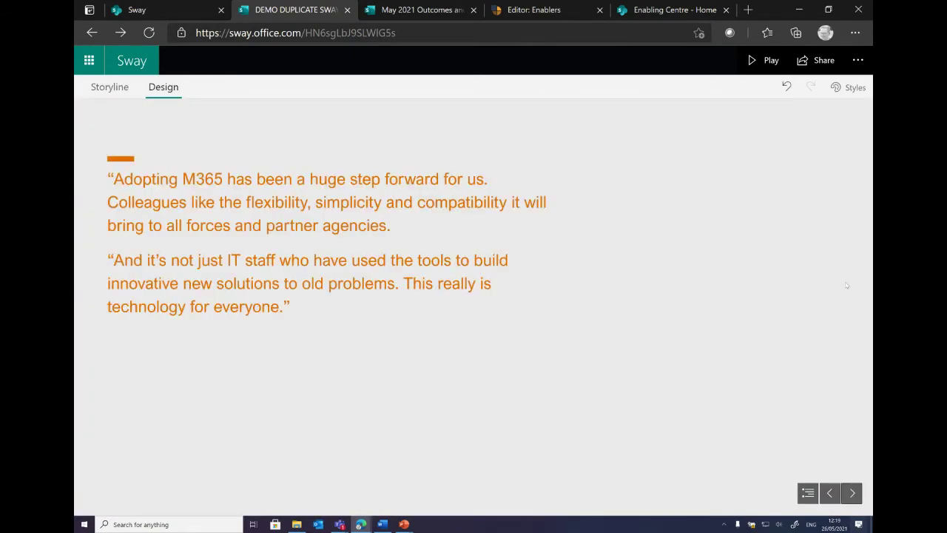
click(850, 89)
click(592, 156)
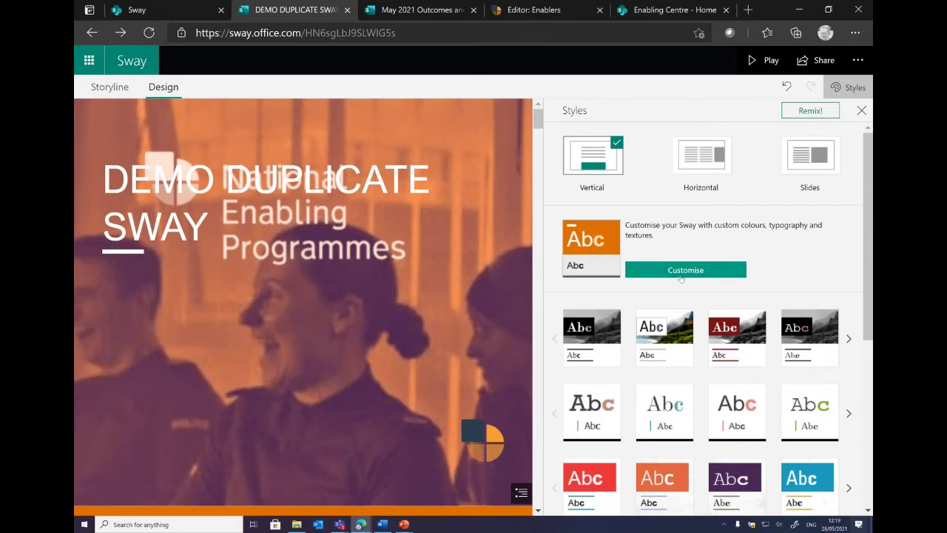
Open the style customisation, set the animation emphasis to Subtle and preview the Sway down to the Microsoft section.
click(681, 271)
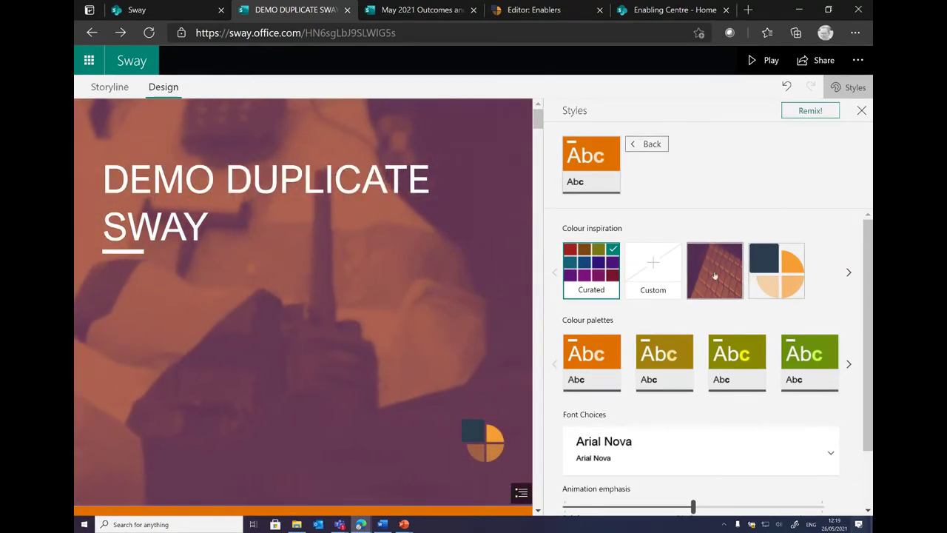
scroll(814, 241, down, 1)
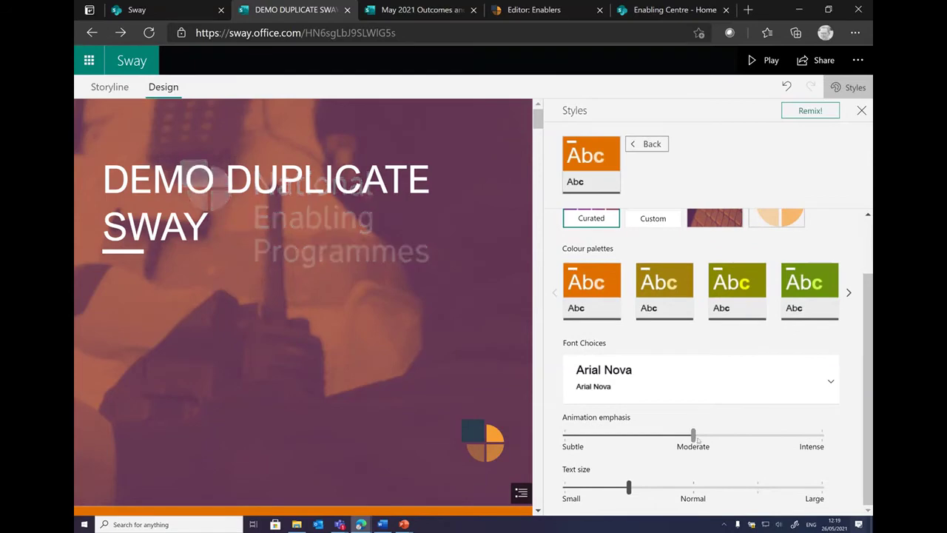
drag(693, 437, 565, 437)
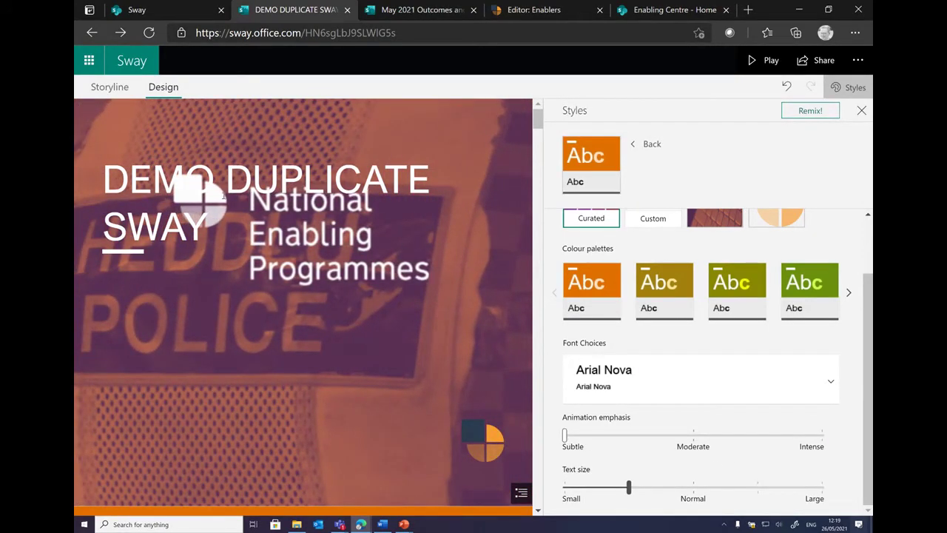
scroll(461, 313, down, 10)
scroll(449, 310, down, 15)
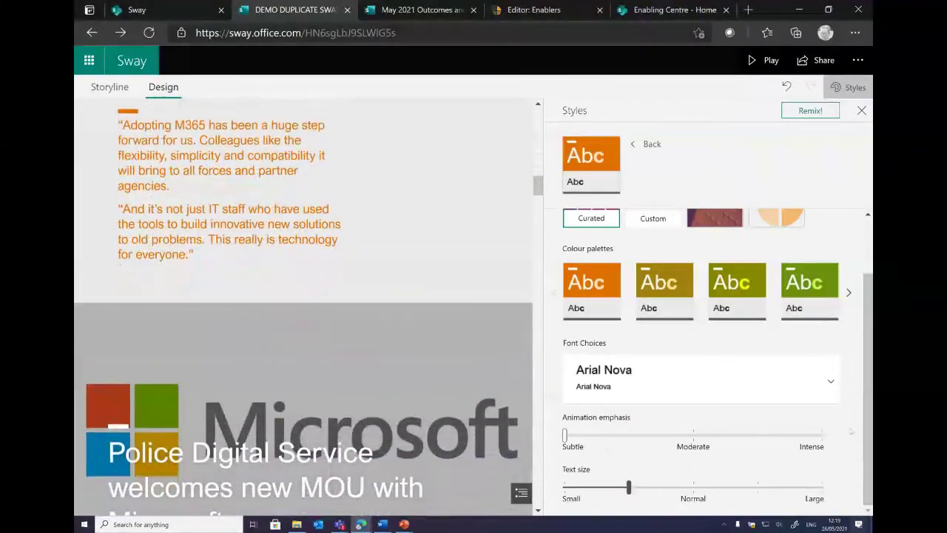
Set the animation emphasis to Intense and preview the effect through the Lincolnshire section.
click(811, 438)
scroll(364, 290, up, 5)
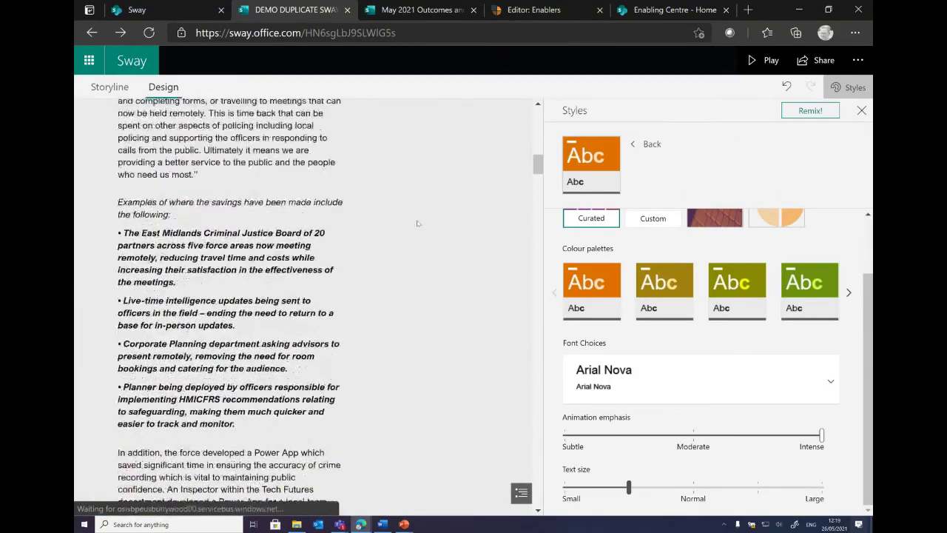
scroll(417, 222, up, 10)
scroll(417, 222, down, 4)
scroll(417, 223, down, 3)
scroll(417, 225, down, 5)
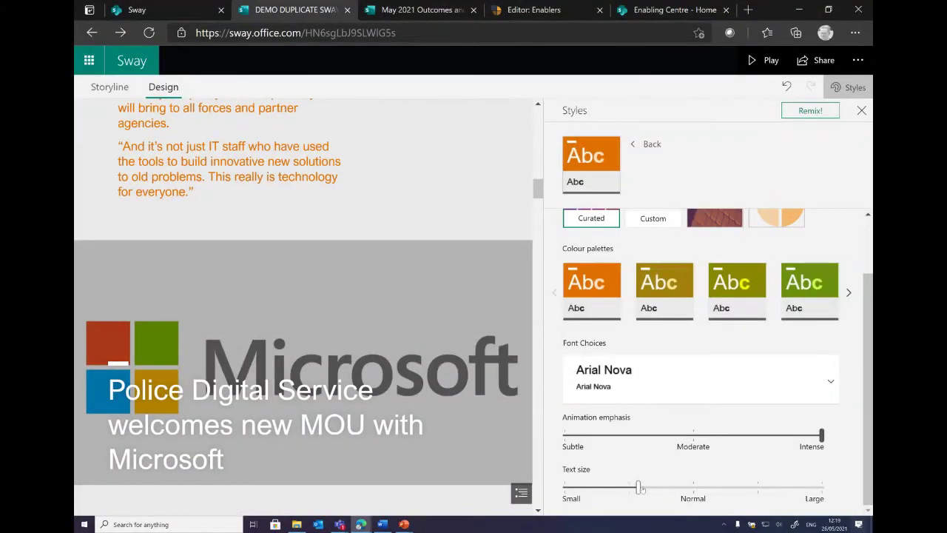
Set the text size to Normal and browse the available font choices.
drag(665, 486, 675, 490)
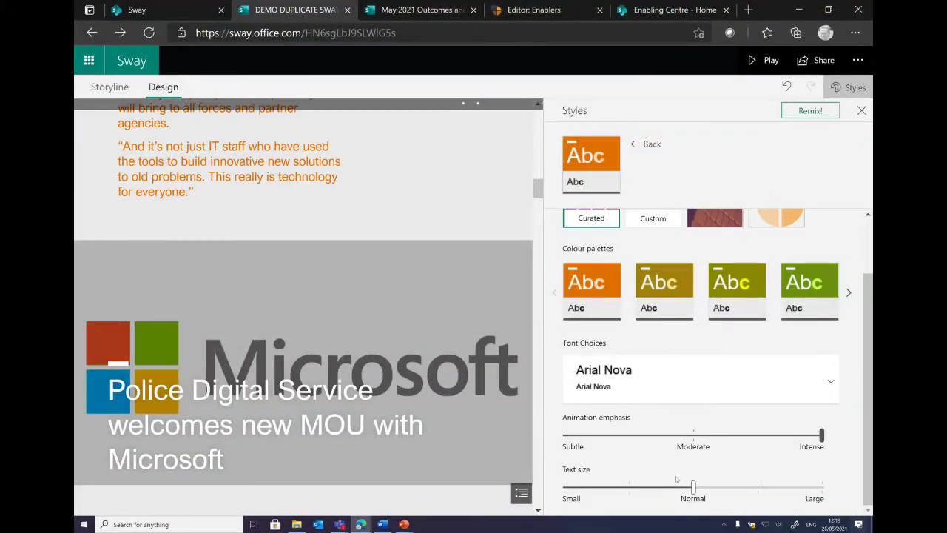
click(669, 376)
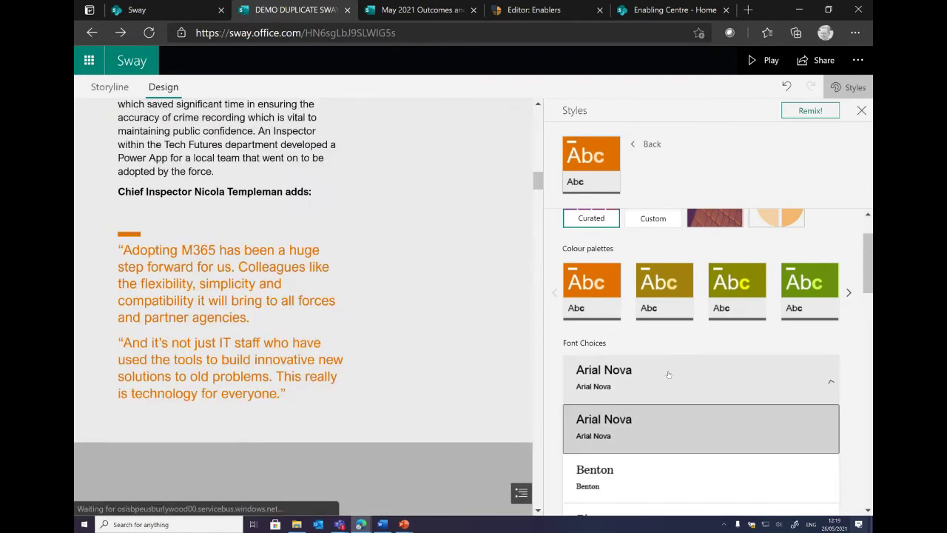
scroll(702, 422, down, 2)
scroll(702, 421, up, 2)
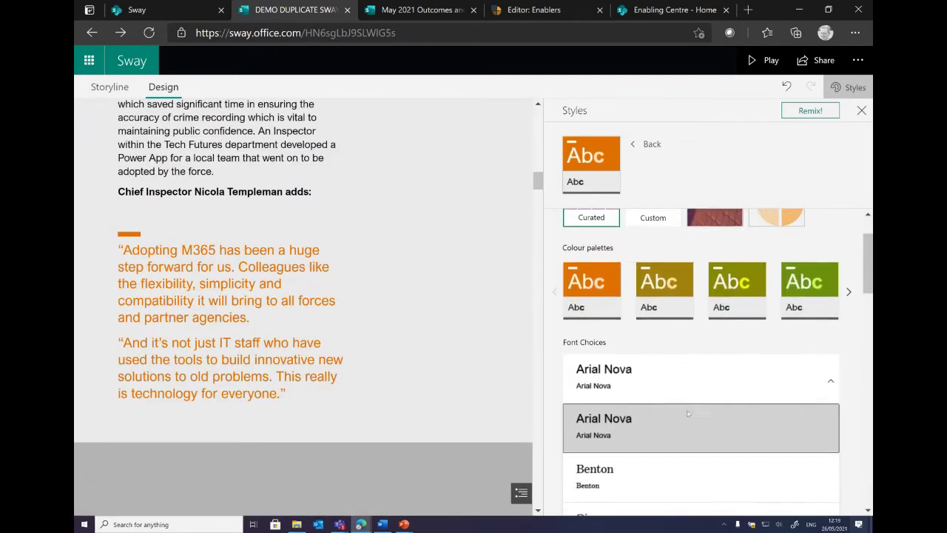
scroll(666, 392, down, 1)
scroll(651, 381, down, 1)
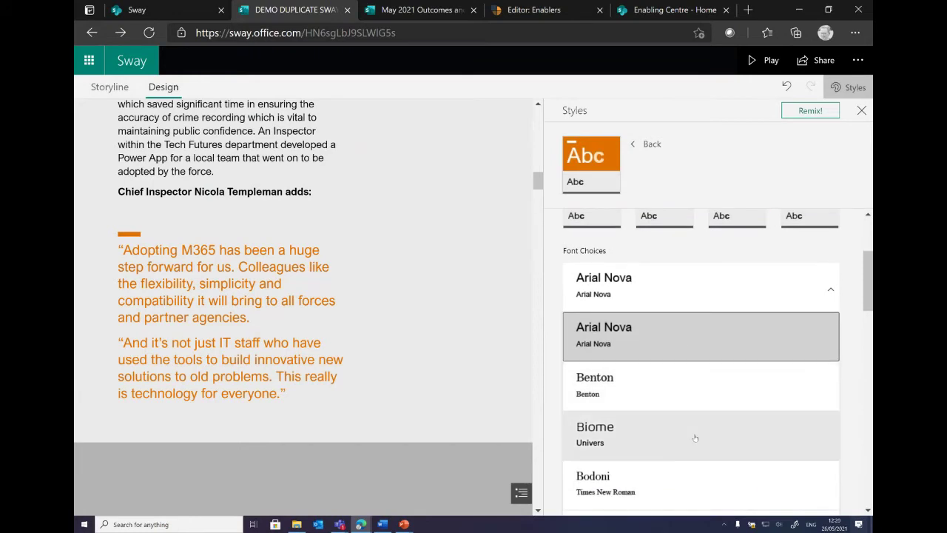
scroll(694, 436, down, 4)
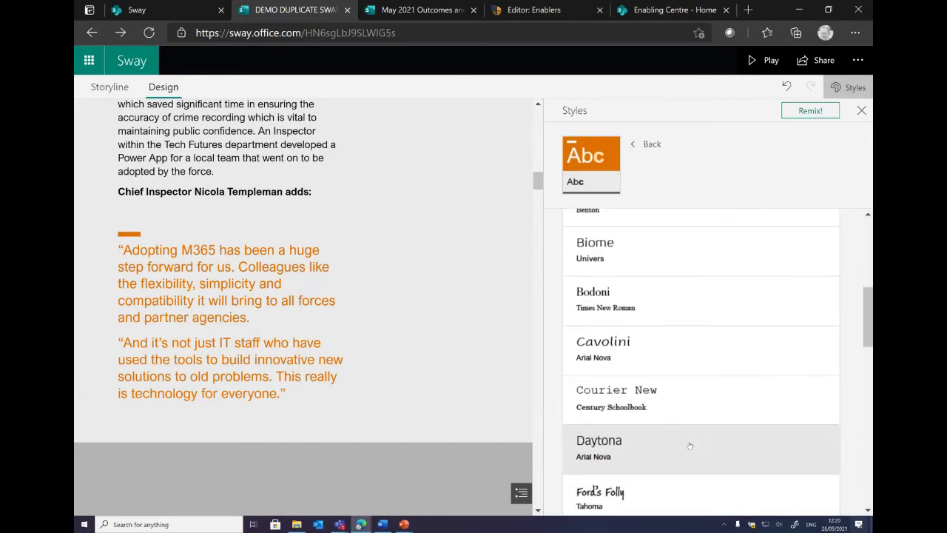
scroll(678, 437, up, 6)
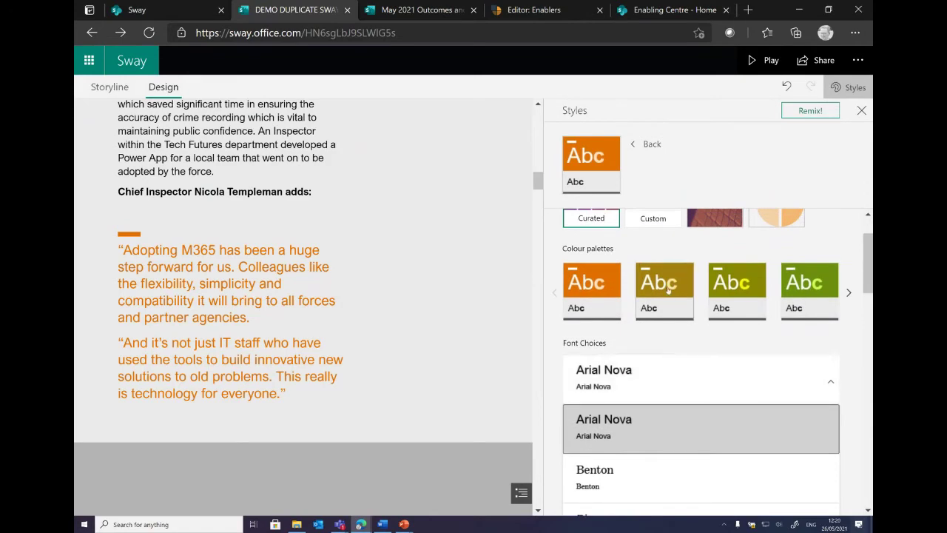
Apply the mustard colour palette next to the orange one and preview it back up to the title.
scroll(615, 346, up, 1)
click(681, 355)
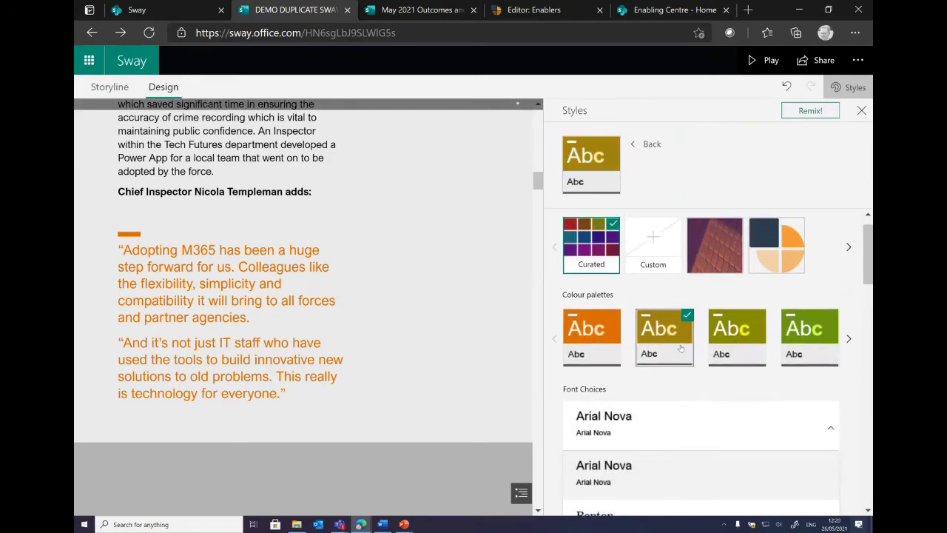
scroll(682, 348, up, 1)
scroll(411, 287, up, 10)
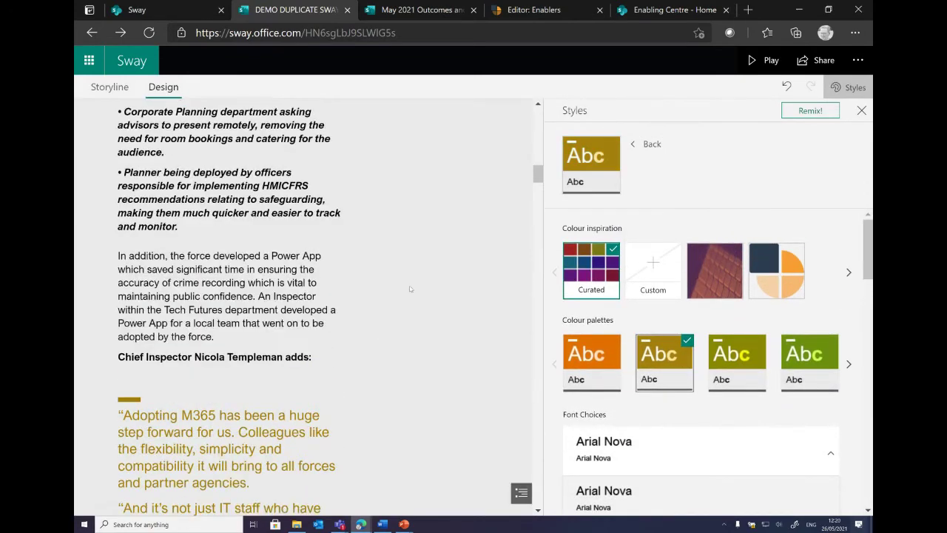
scroll(416, 280, up, 10)
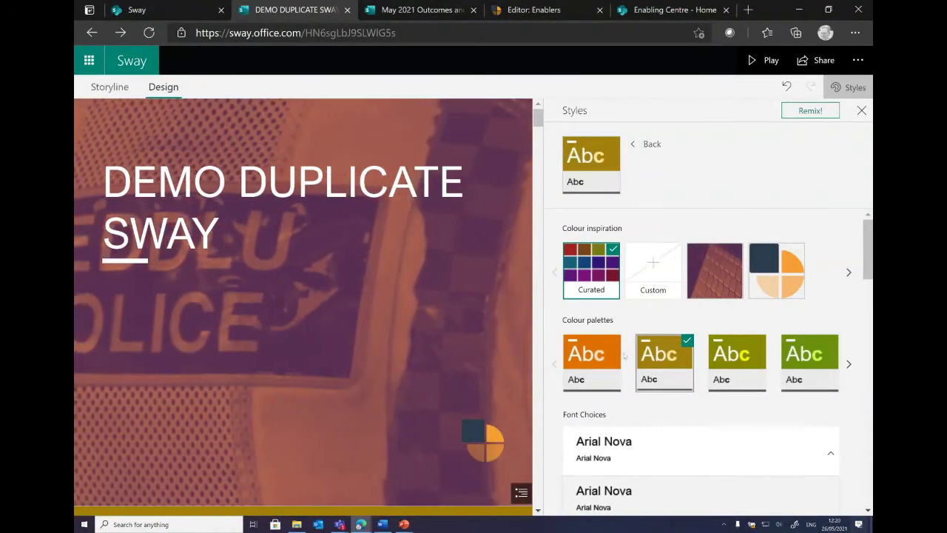
Select the Curated colour inspiration and remix the Sway's overall style.
click(599, 259)
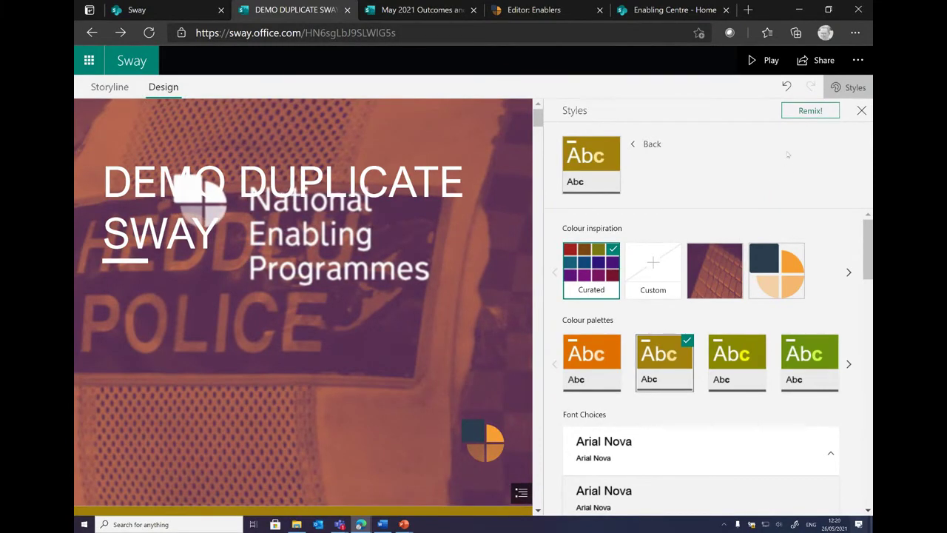
click(812, 111)
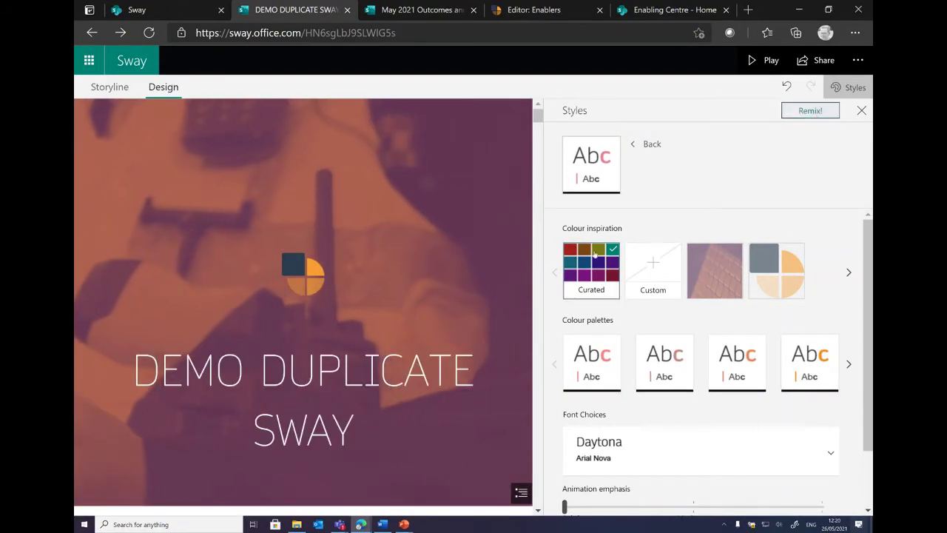
Remix the Sway's style once more, preview it through the Lincolnshire section, and close the style options.
scroll(363, 323, down, 10)
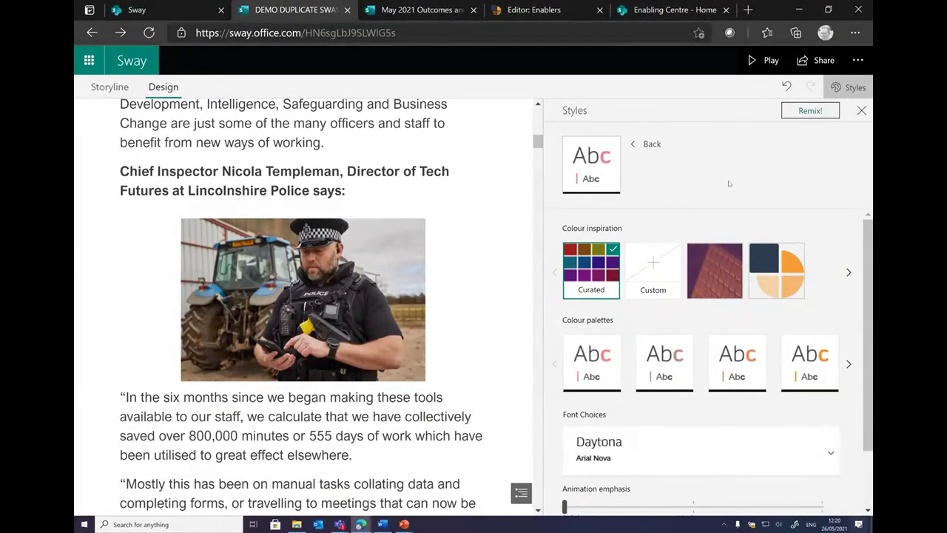
scroll(521, 281, down, 8)
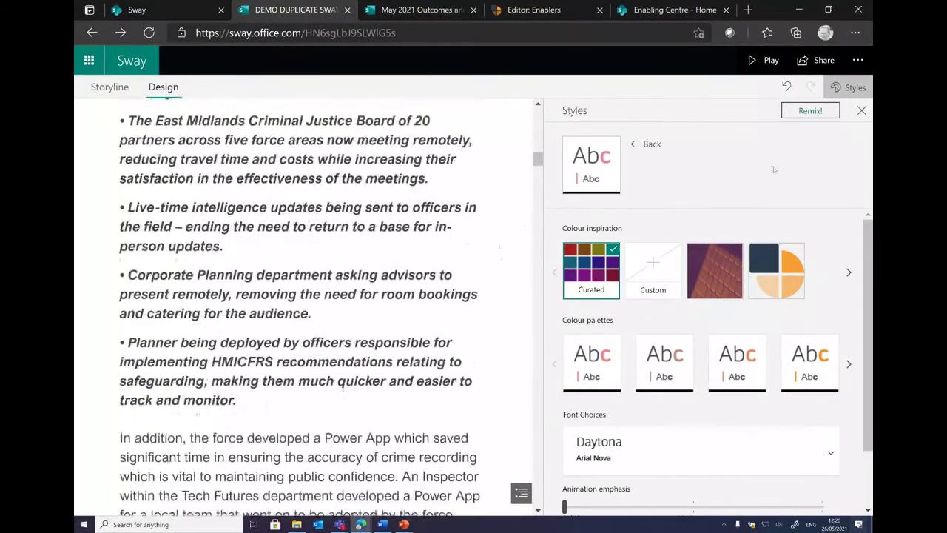
click(817, 111)
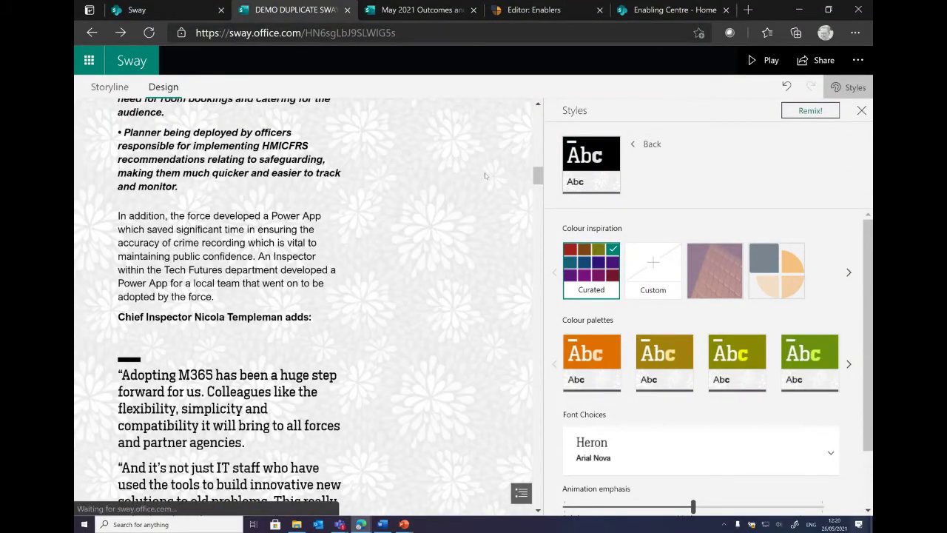
scroll(424, 289, up, 10)
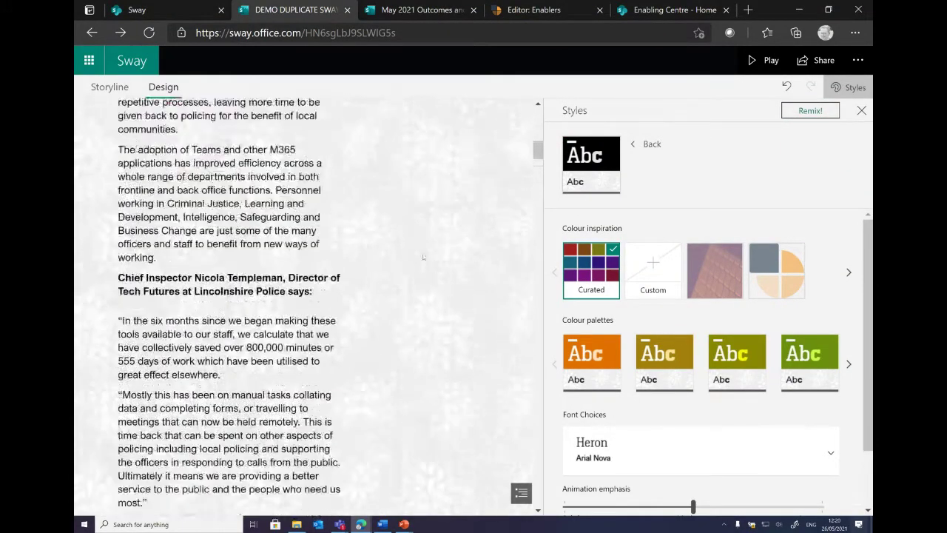
scroll(423, 258, up, 6)
scroll(448, 355, down, 5)
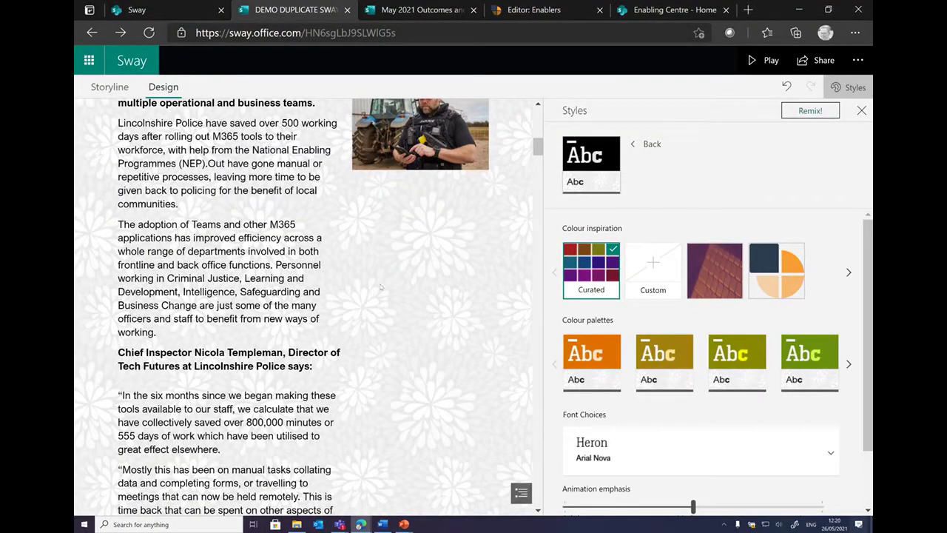
click(861, 110)
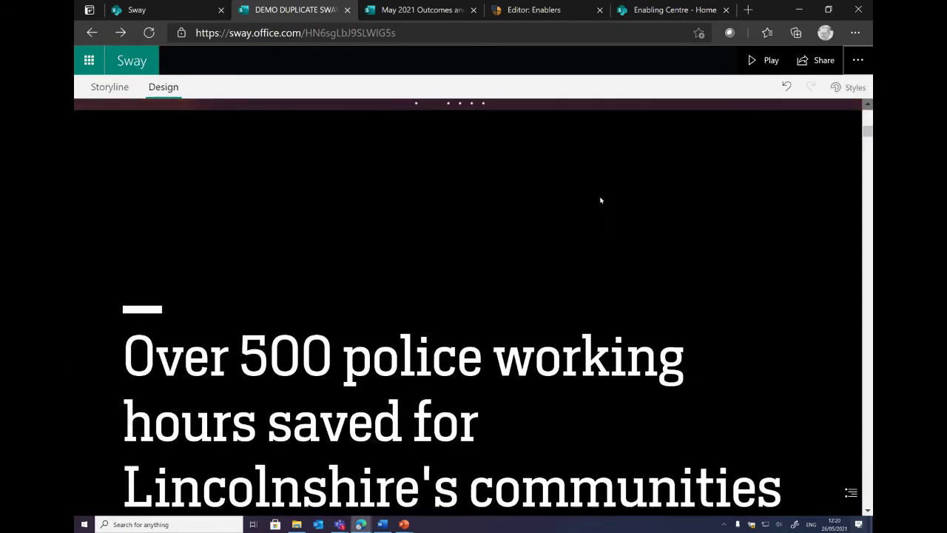
scroll(491, 214, up, 5)
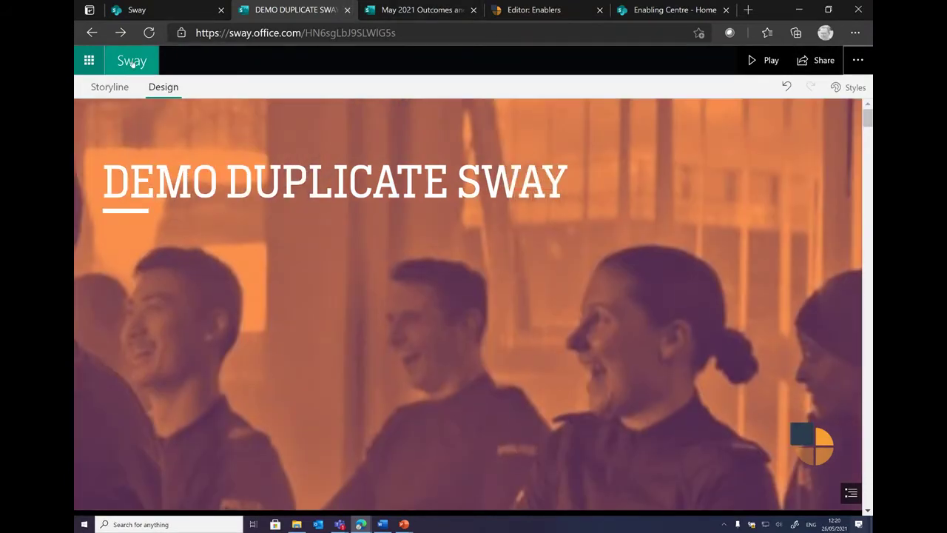
Return to the Sway home page and expand the list of edited Sways to browse more of them.
click(132, 63)
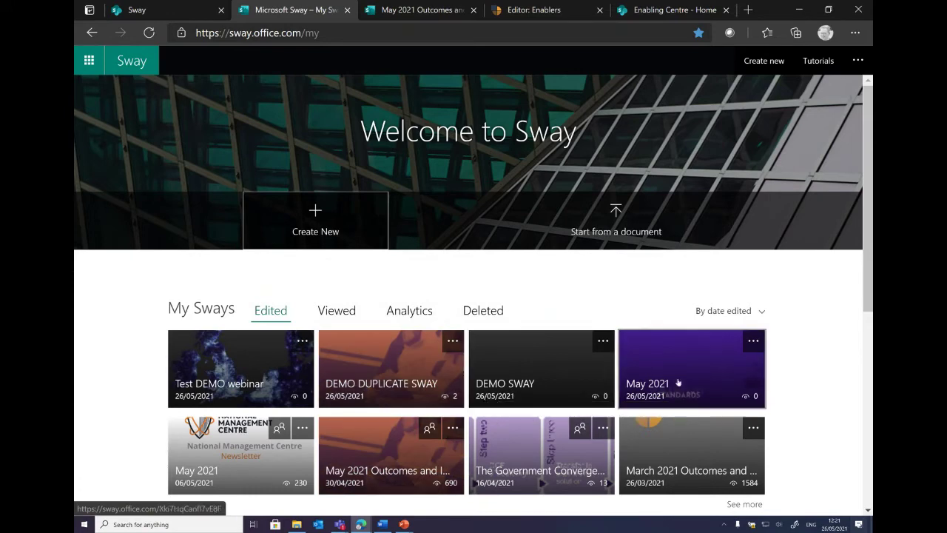
scroll(694, 418, down, 1)
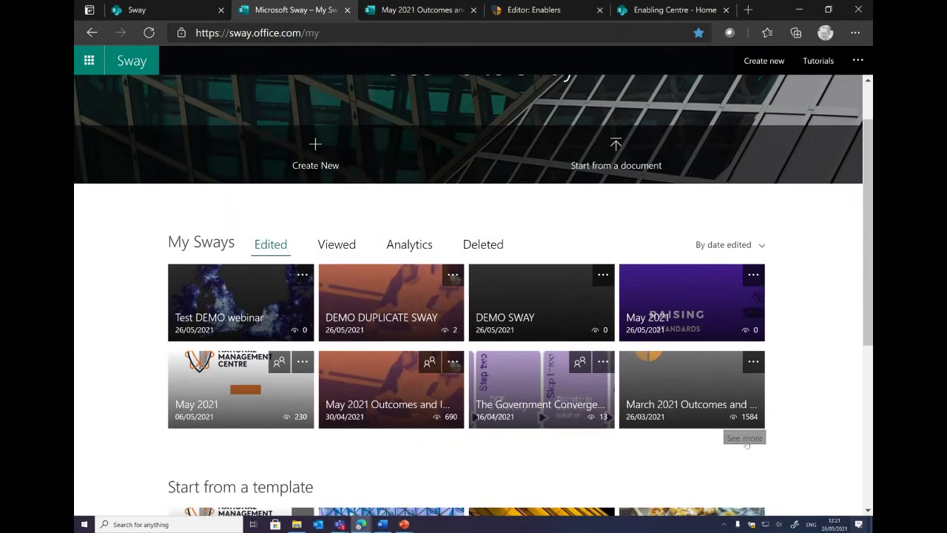
click(744, 440)
scroll(554, 296, down, 3)
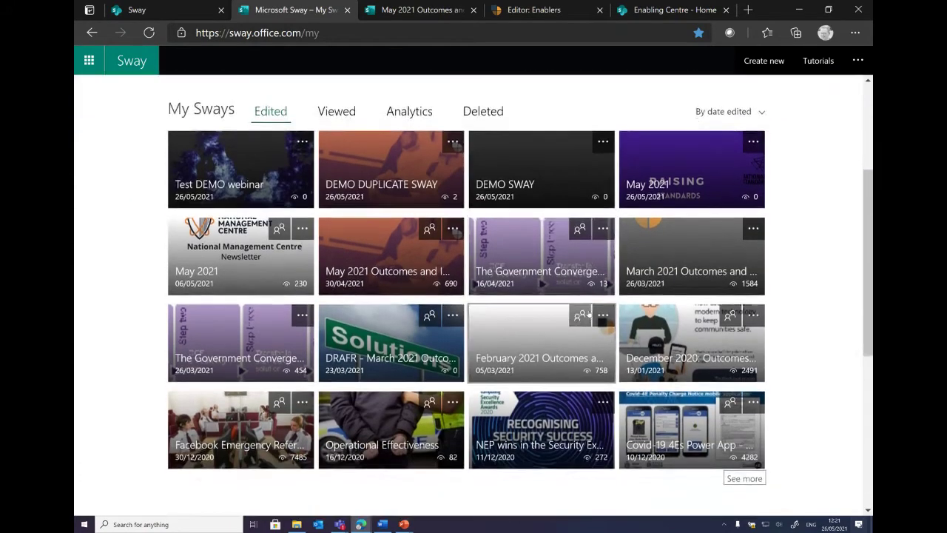
scroll(585, 312, up, 2)
scroll(585, 312, up, 1)
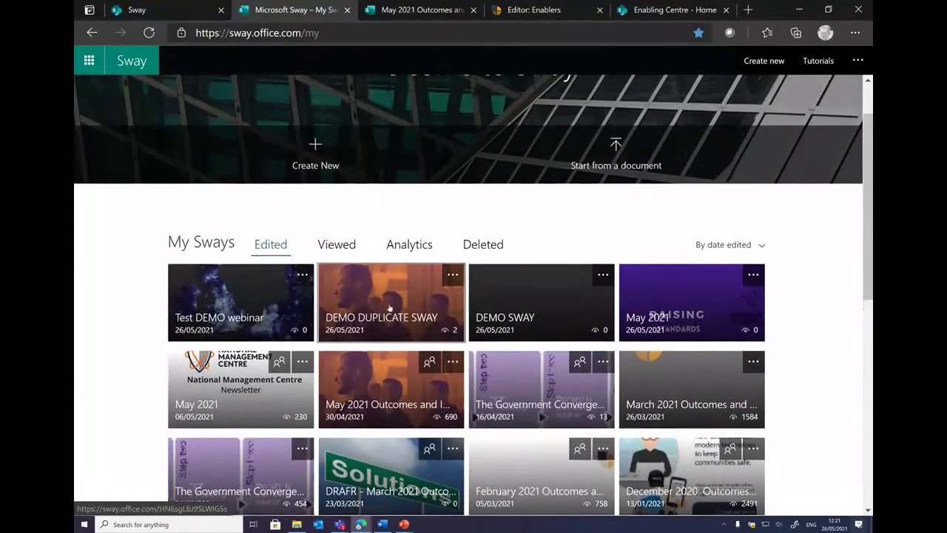
Look over the viewed Sways and review the analytics for each Sway.
click(352, 248)
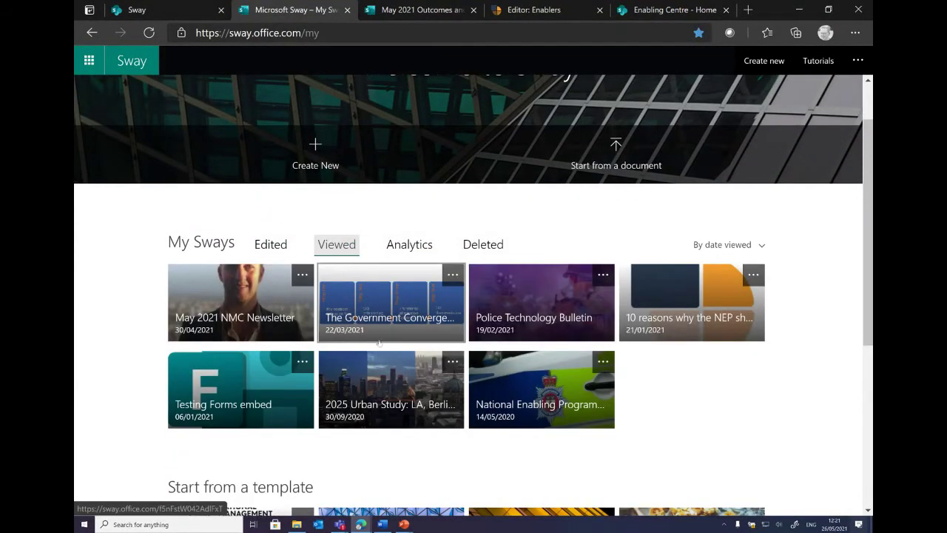
click(271, 245)
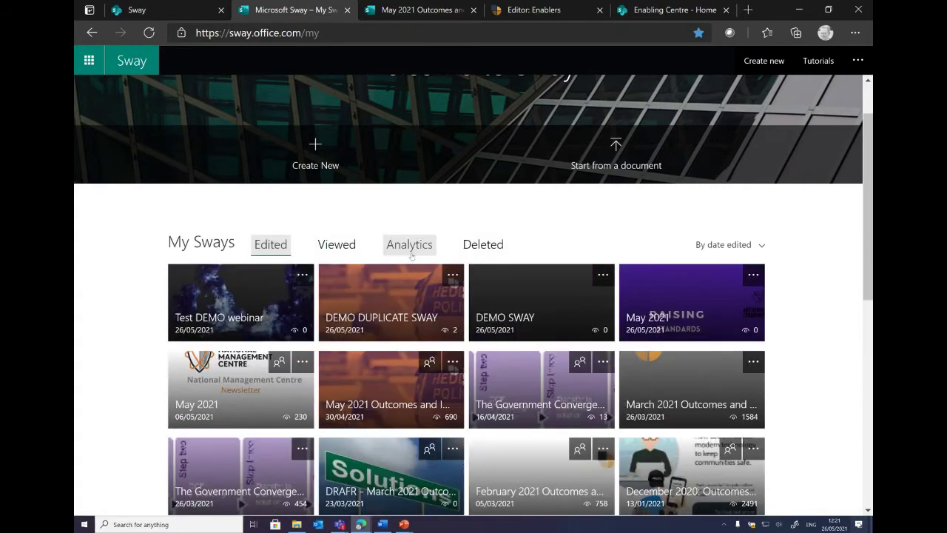
click(413, 255)
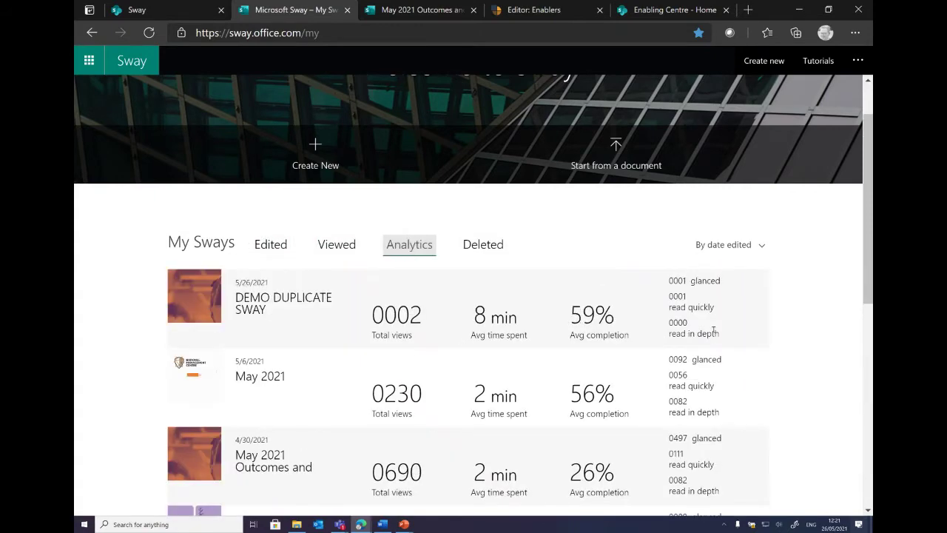
scroll(444, 254, down, 1)
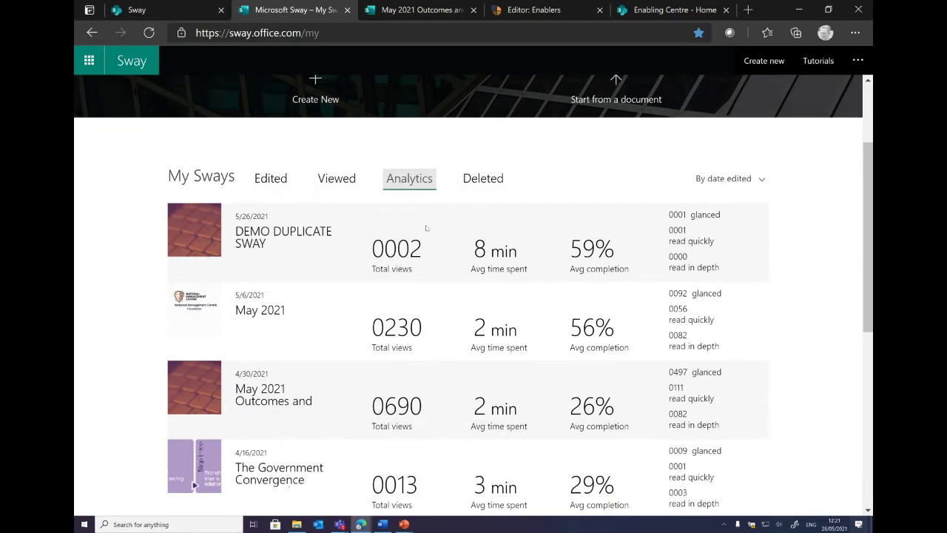
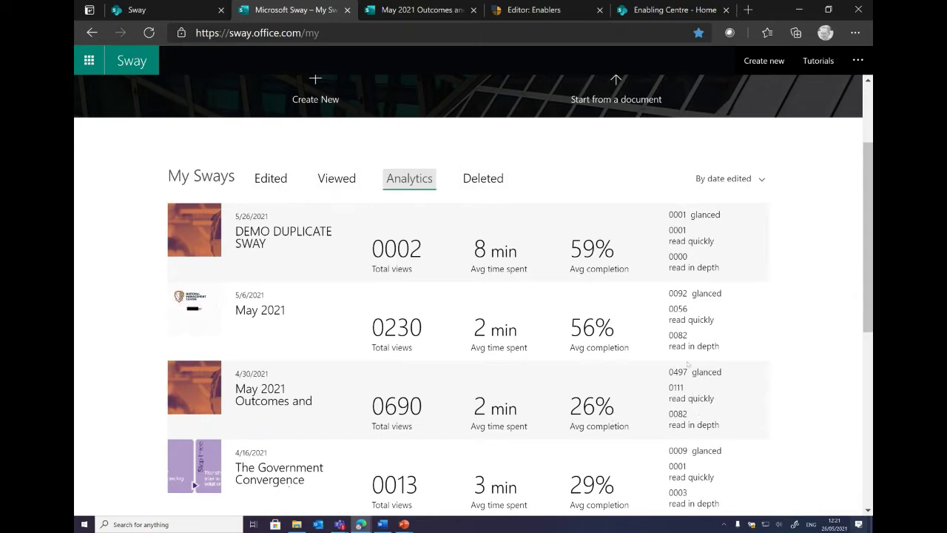
scroll(694, 381, down, 3)
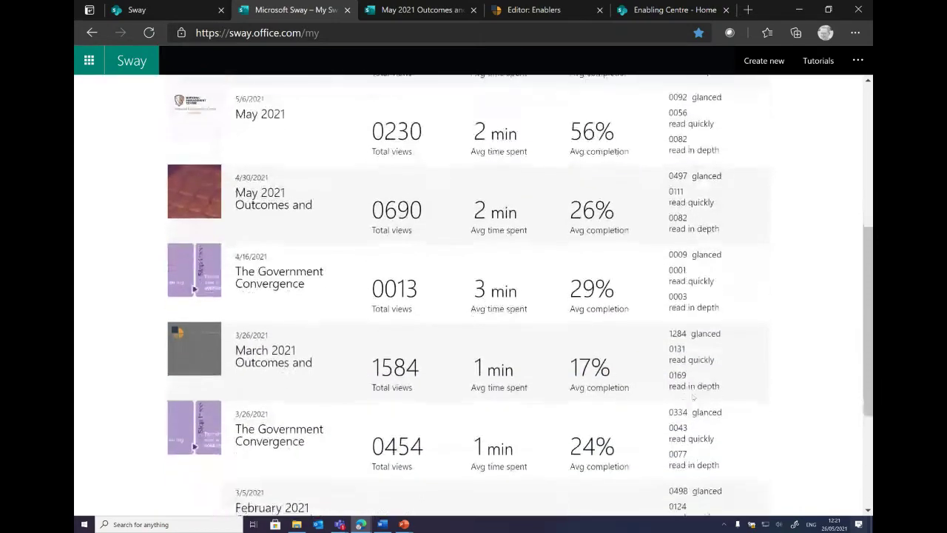
scroll(694, 398, down, 2)
scroll(681, 395, up, 7)
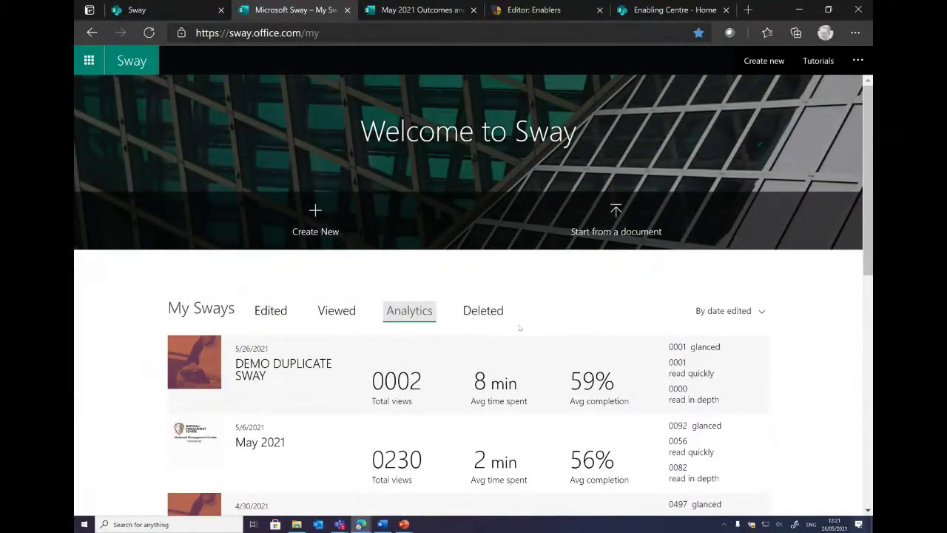
Sort the Sway analytics by title and look through the reordered list.
click(721, 311)
click(736, 348)
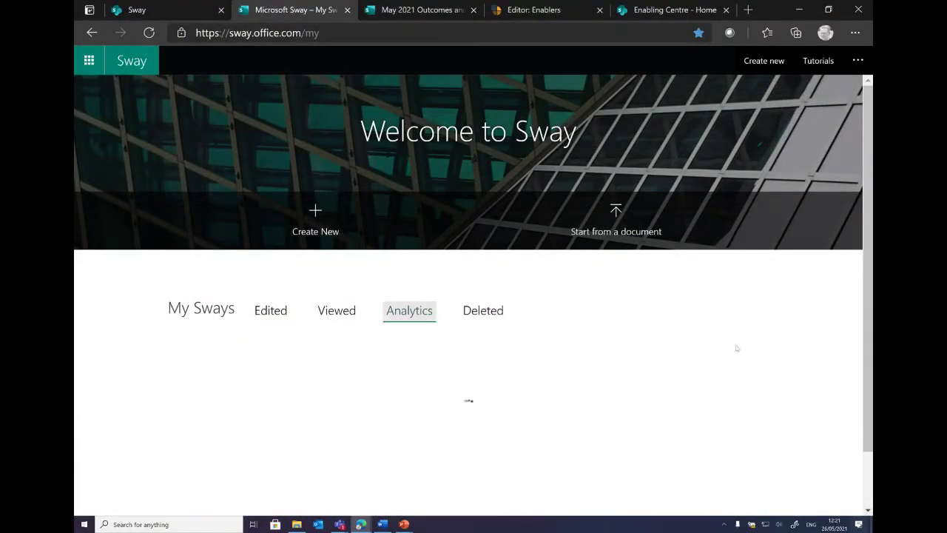
scroll(393, 375, down, 3)
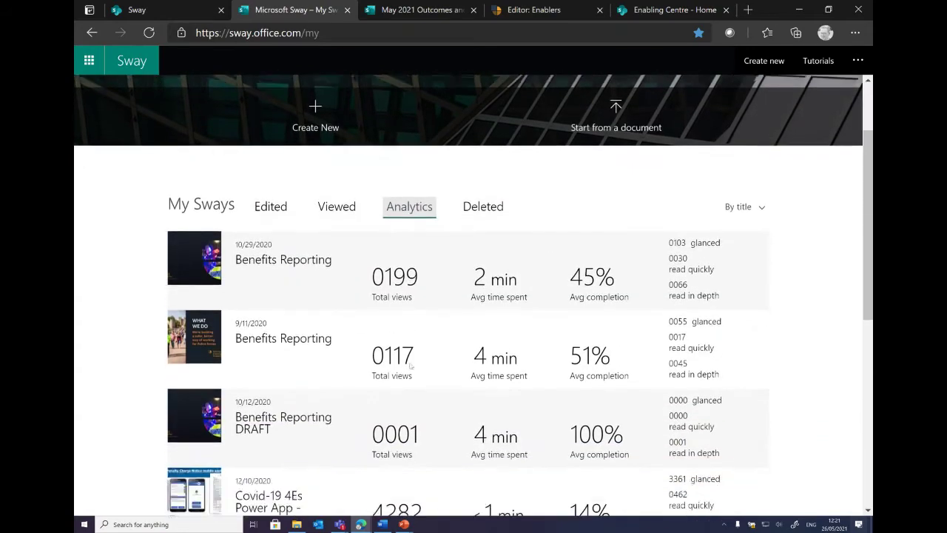
scroll(407, 363, up, 3)
scroll(406, 363, up, 1)
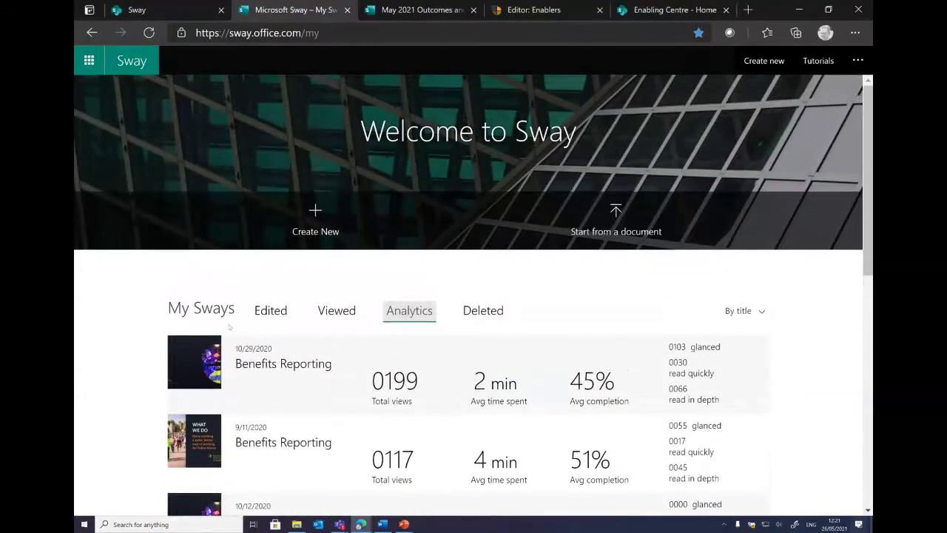
Show the edited Sways again, sort them by date edited, and browse the templates and featured Sways.
click(271, 311)
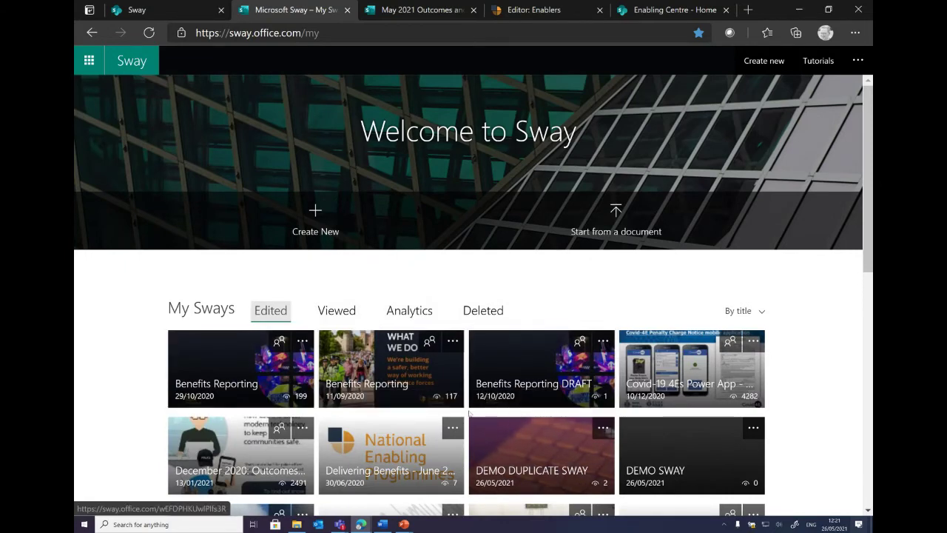
scroll(451, 355, down, 1)
scroll(448, 355, up, 1)
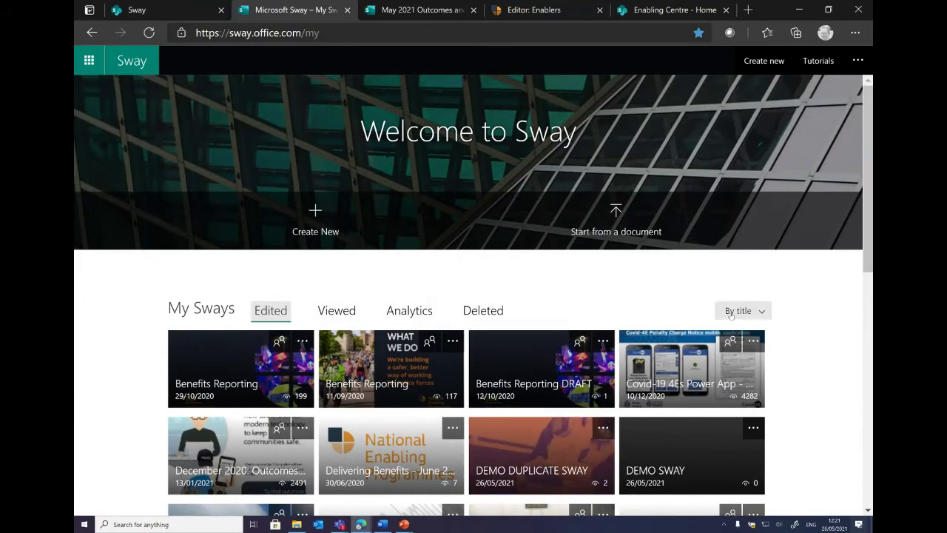
click(731, 312)
click(743, 336)
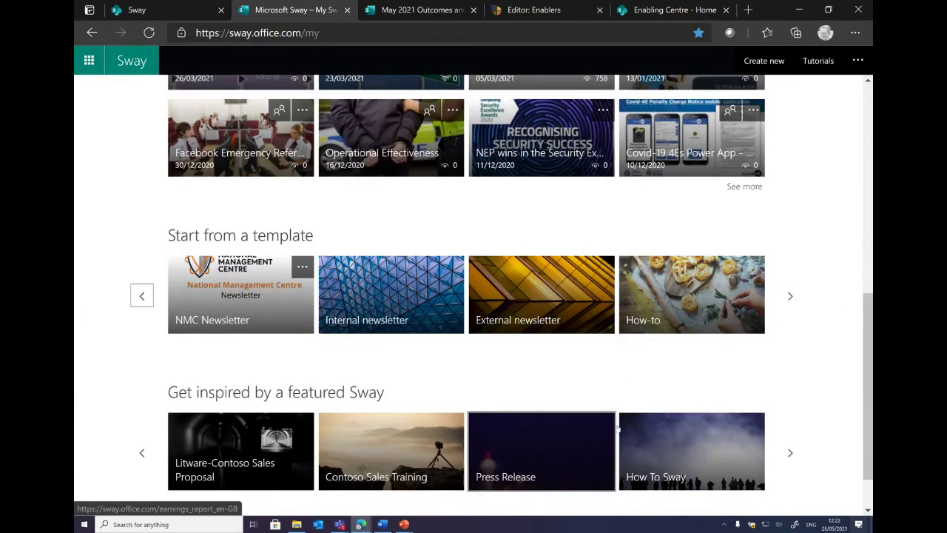
scroll(599, 363, up, 3)
scroll(583, 359, up, 3)
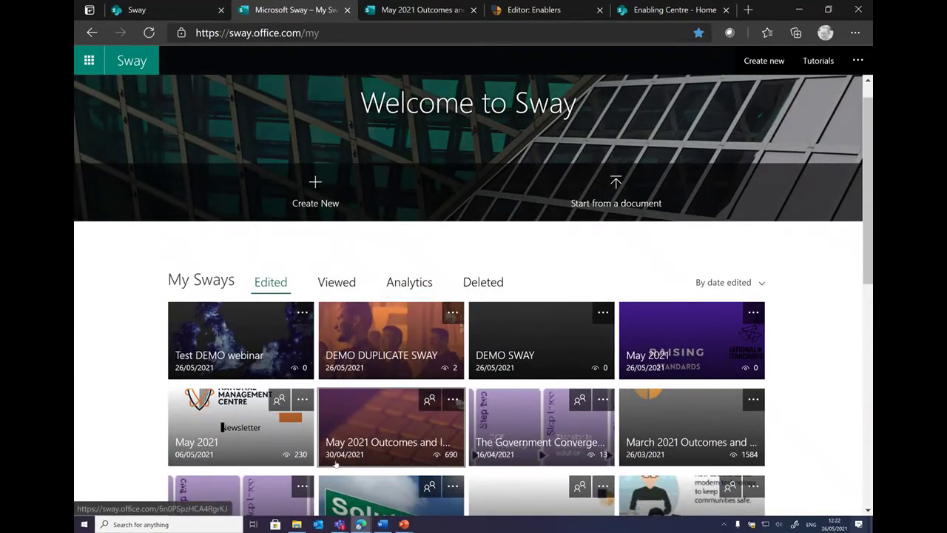
Open the May 2021 Outcomes and Impact Sway and copy its visual link.
click(377, 425)
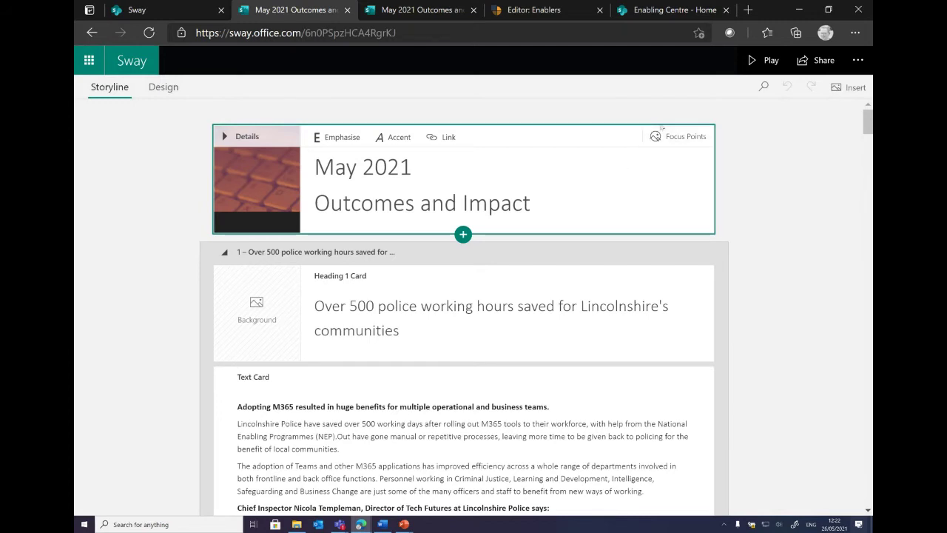
click(812, 63)
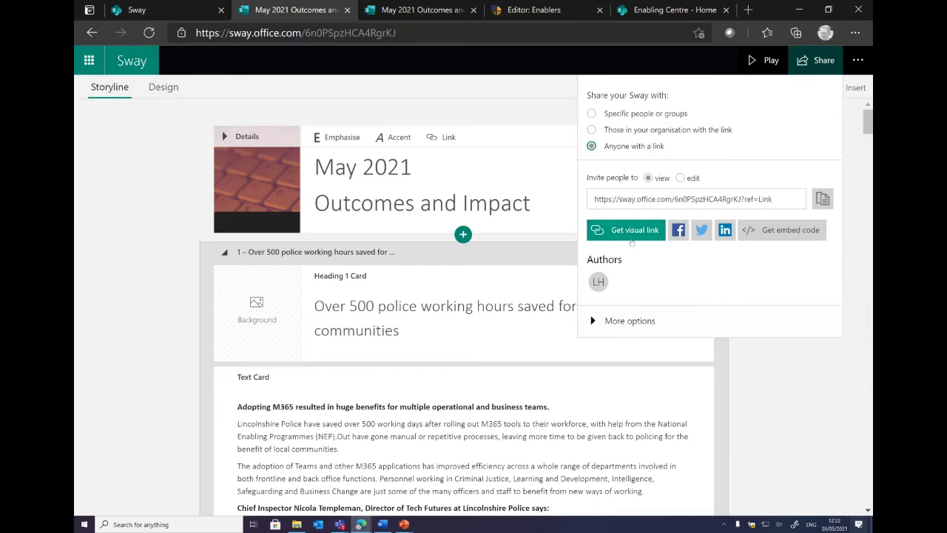
click(629, 235)
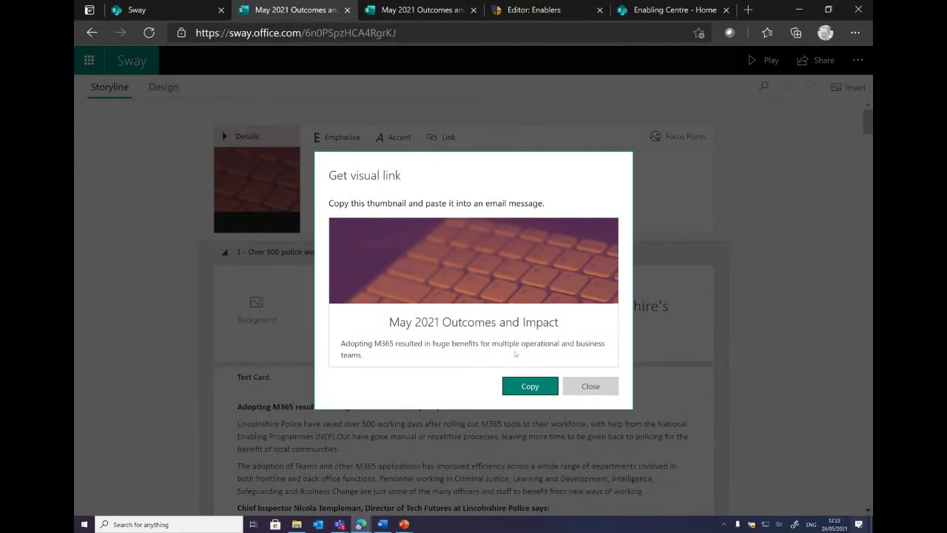
click(529, 385)
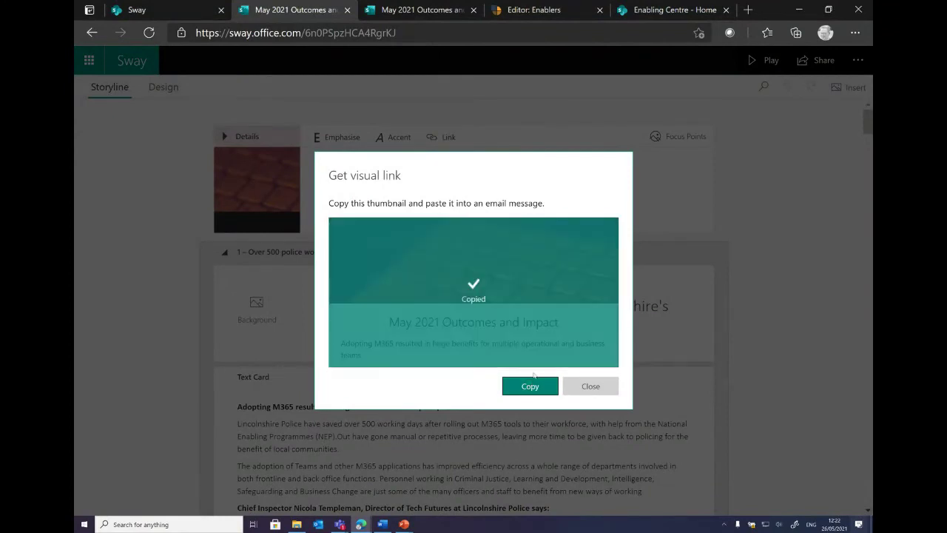
click(598, 385)
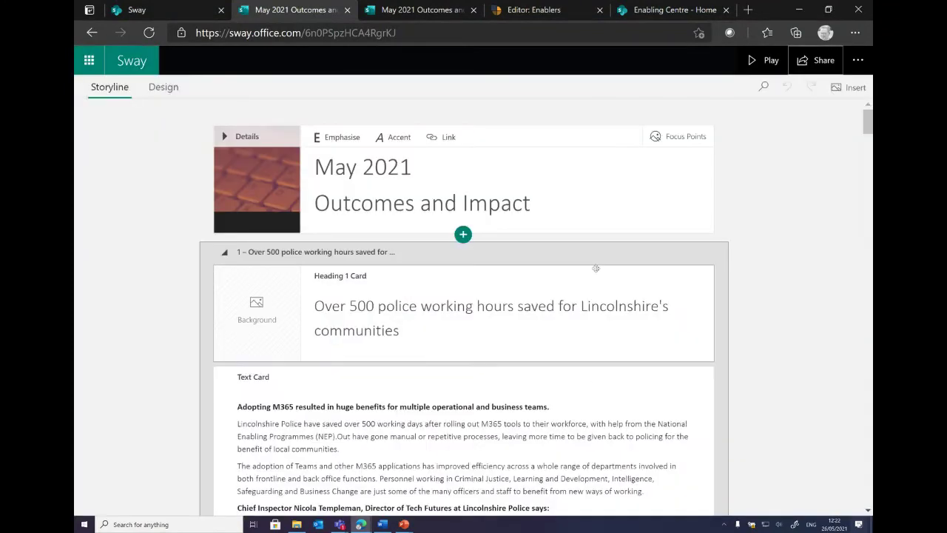
Copy the Sway's view link from the sharing options and copy its embed code to the clipboard.
click(814, 60)
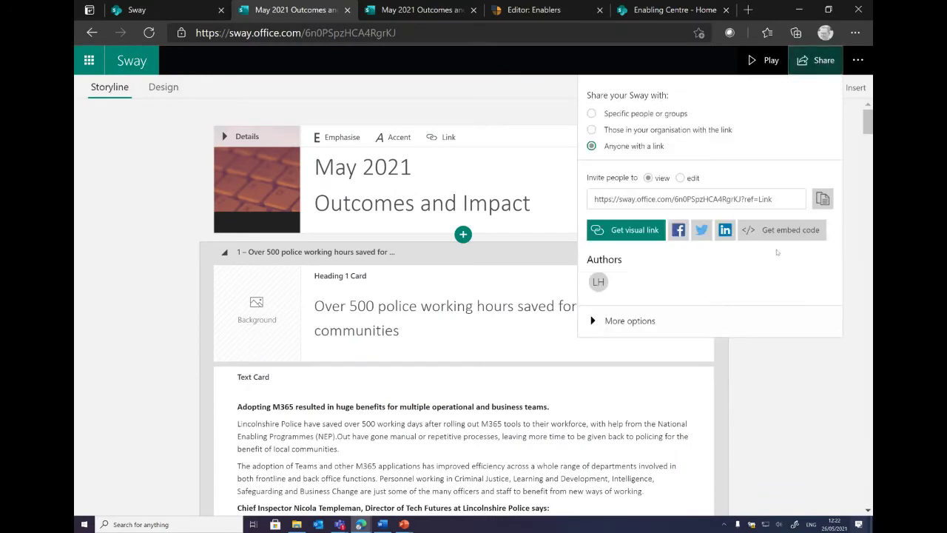
click(823, 199)
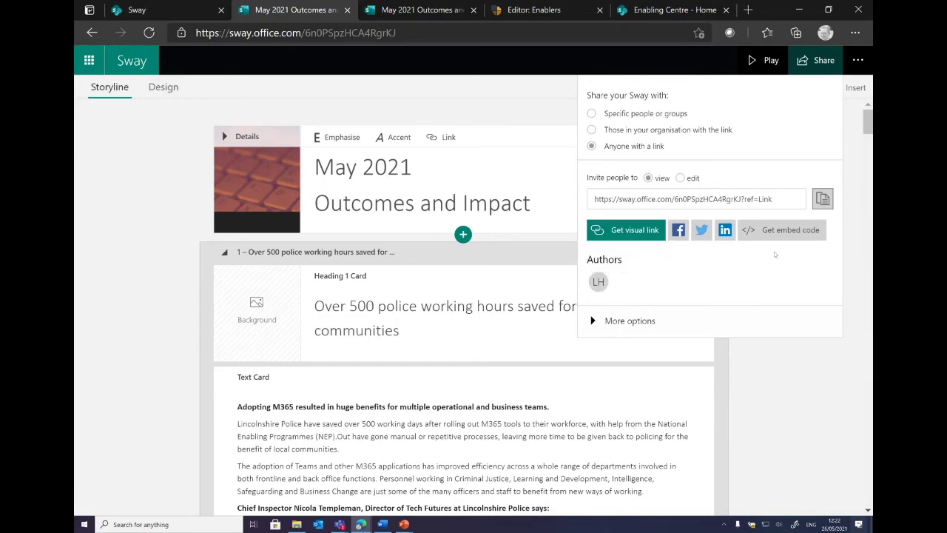
click(779, 234)
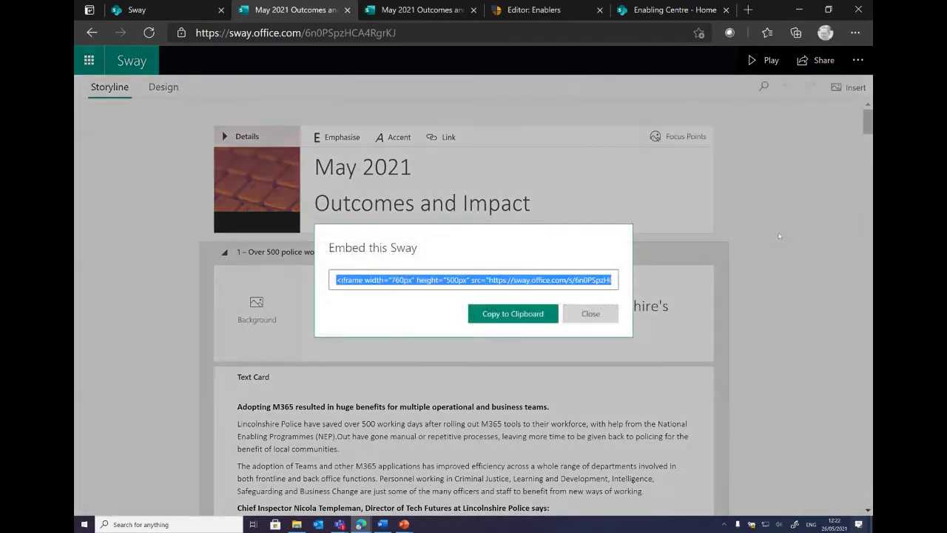
click(521, 320)
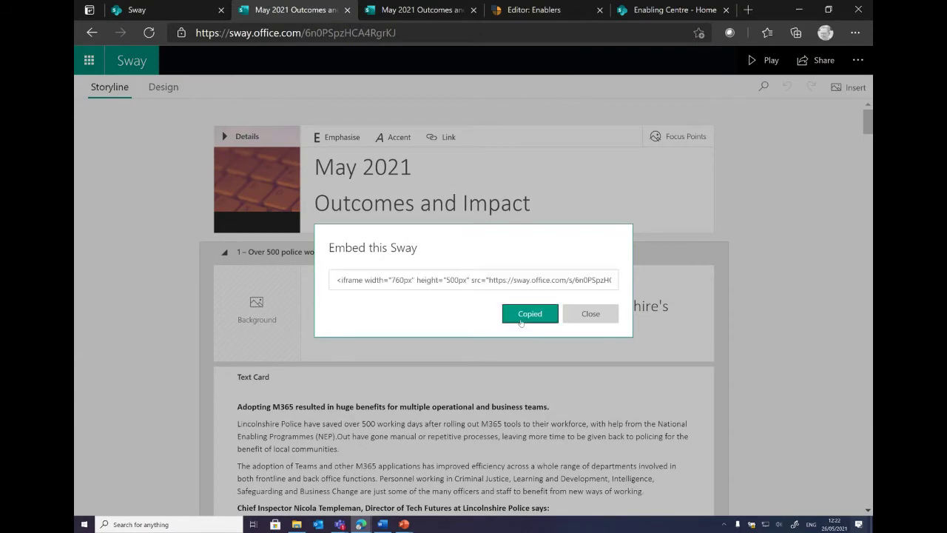
Switch to the Webflow editor, open the May Outcomes and Impact news draft and find its main content.
click(546, 11)
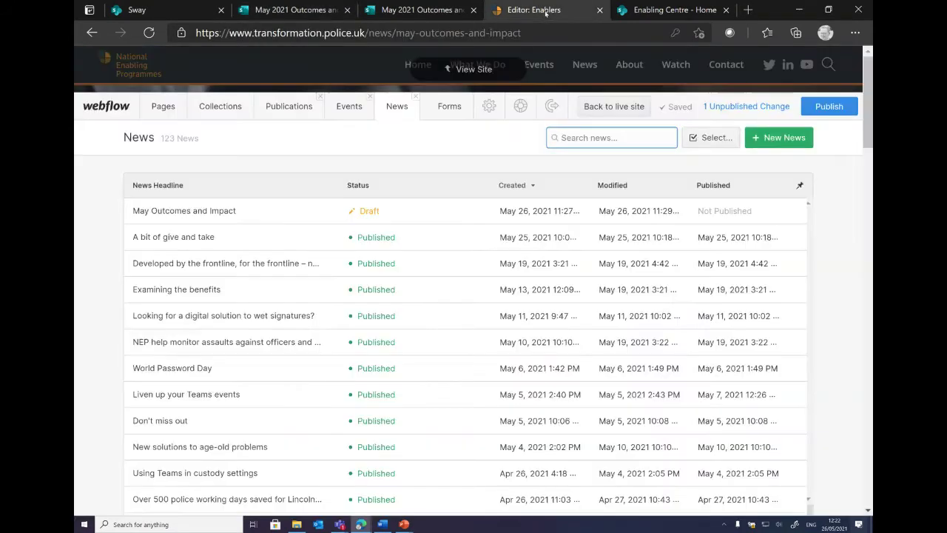
click(194, 212)
scroll(443, 308, down, 6)
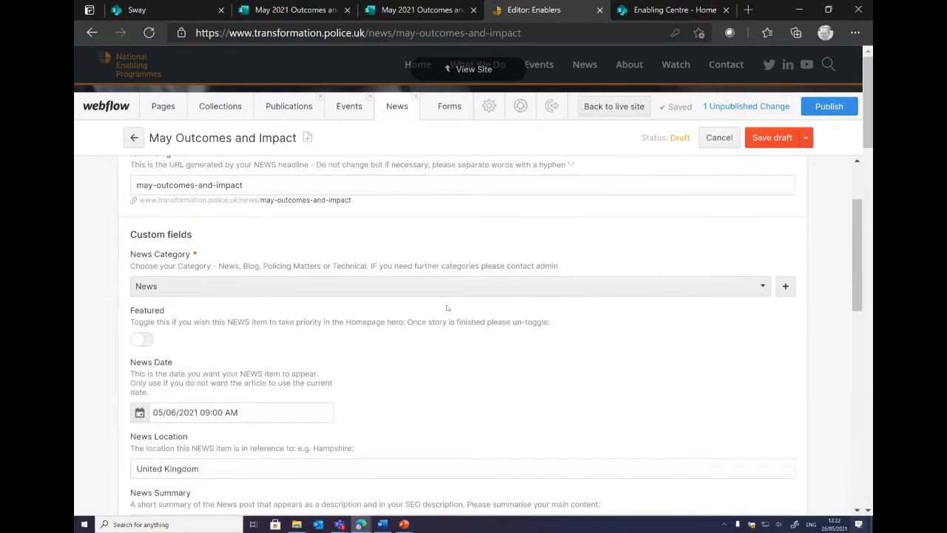
scroll(426, 298, up, 4)
scroll(426, 299, up, 2)
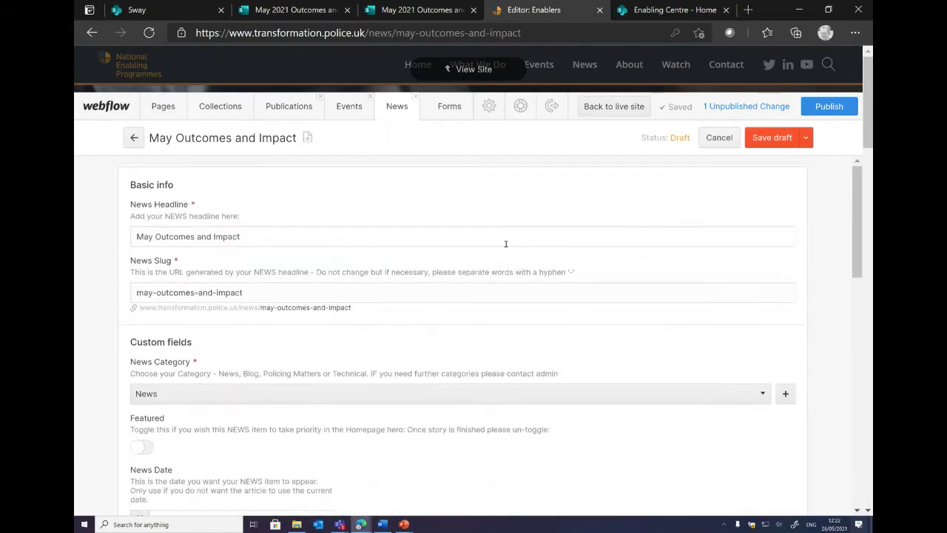
scroll(506, 243, down, 8)
scroll(333, 244, up, 2)
Insert an HTML embed with the copied Sway code between the two paragraphs of the news main content and save it.
click(159, 242)
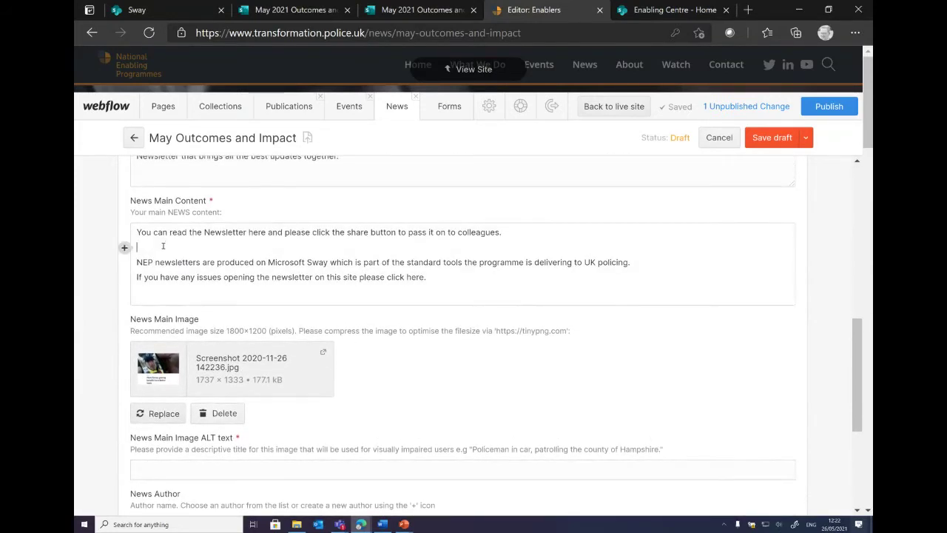
click(124, 249)
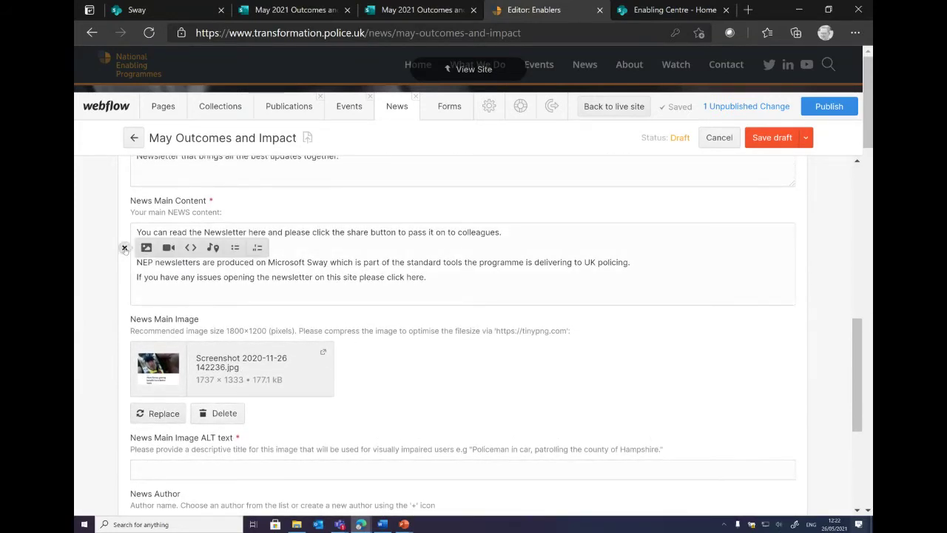
click(191, 248)
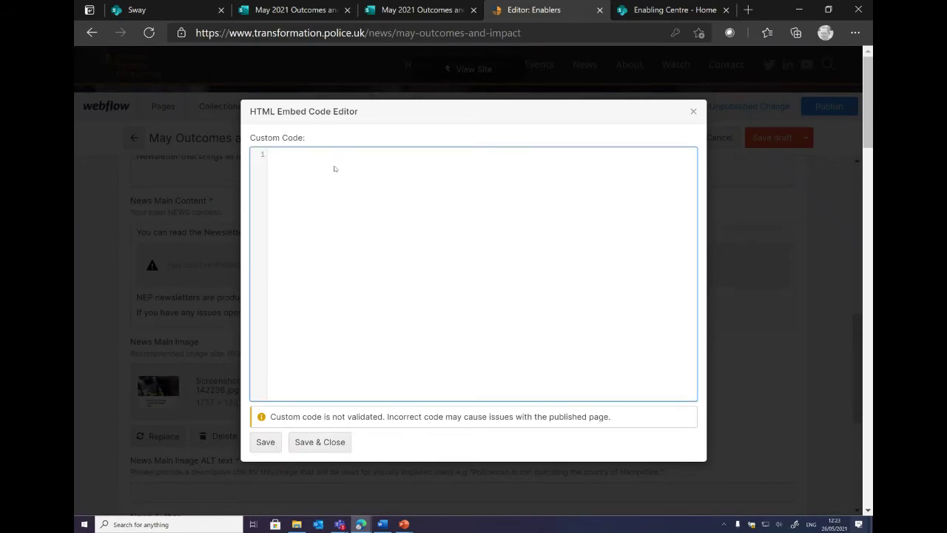
key(ctrl+v)
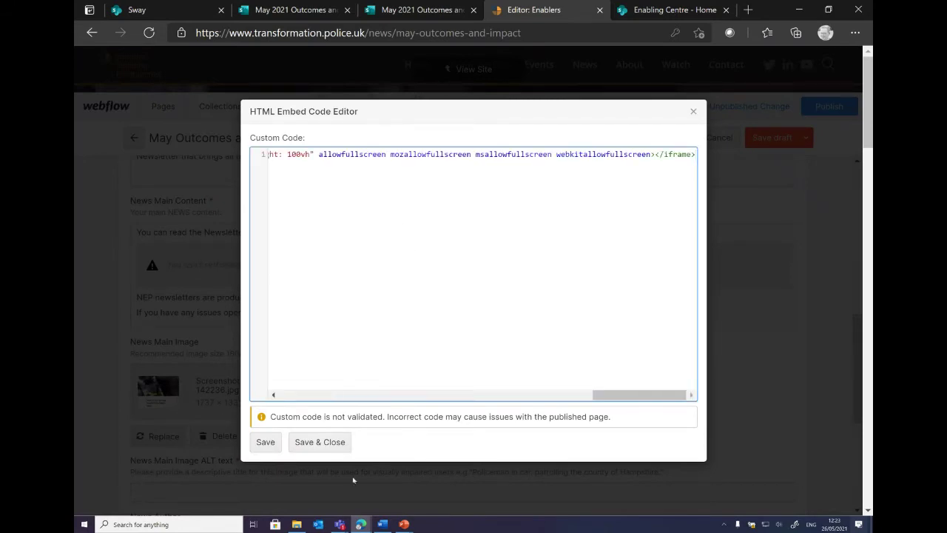
click(267, 442)
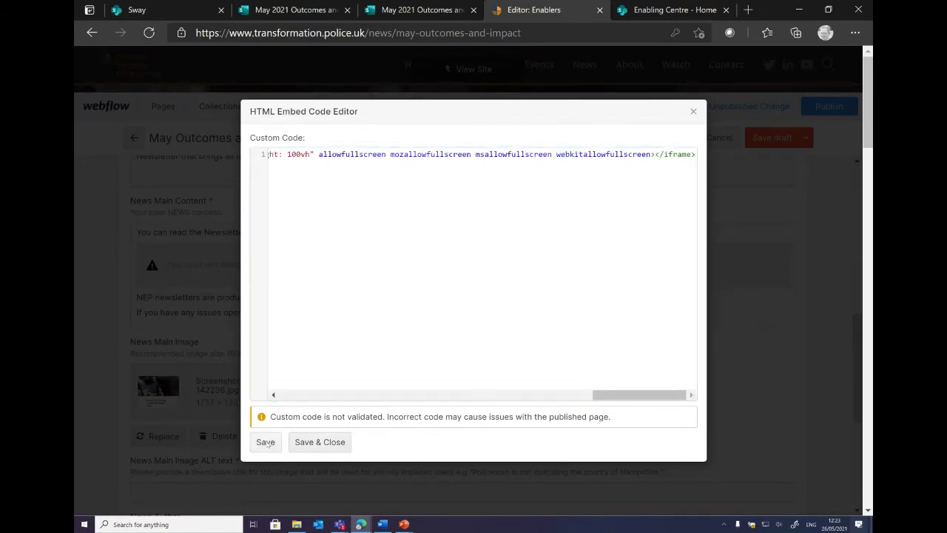
click(320, 444)
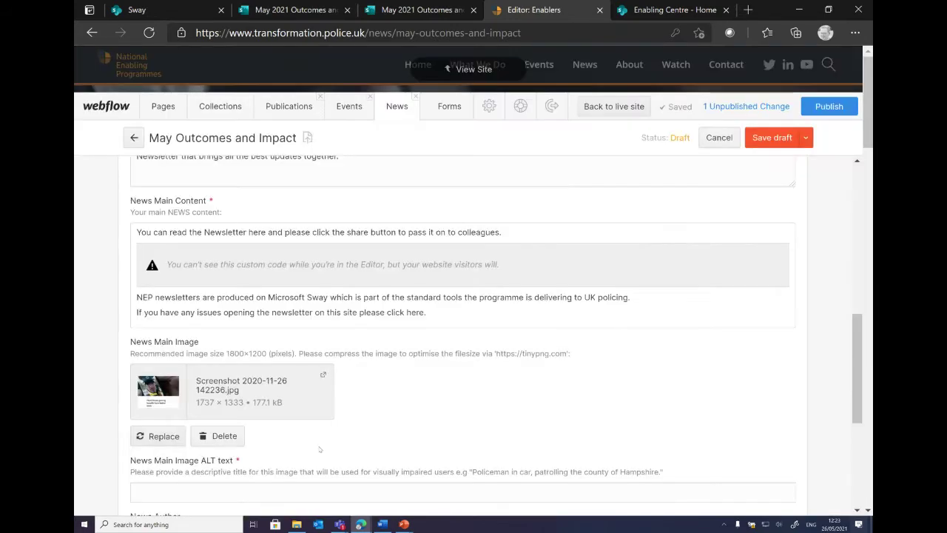
Save the May Outcomes and Impact draft and publish the site's pending change.
click(796, 137)
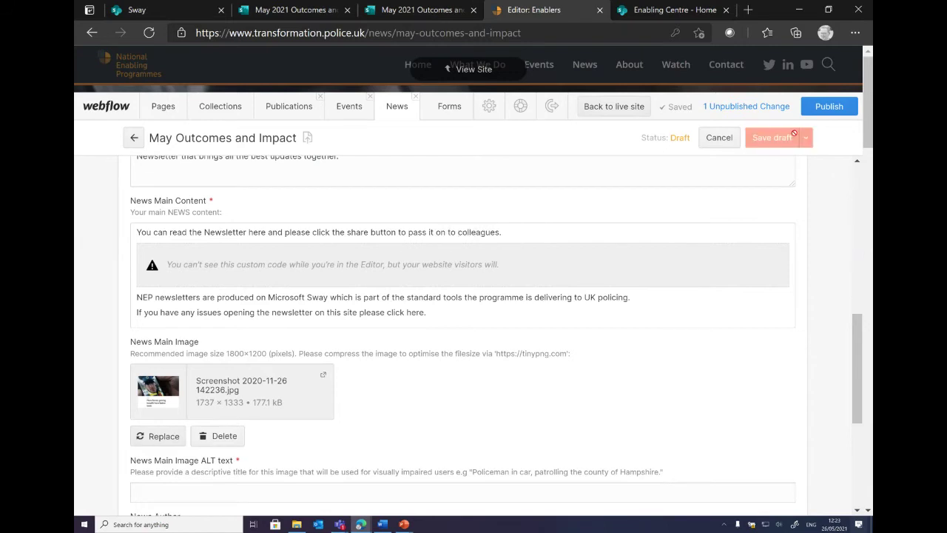
click(840, 107)
click(800, 183)
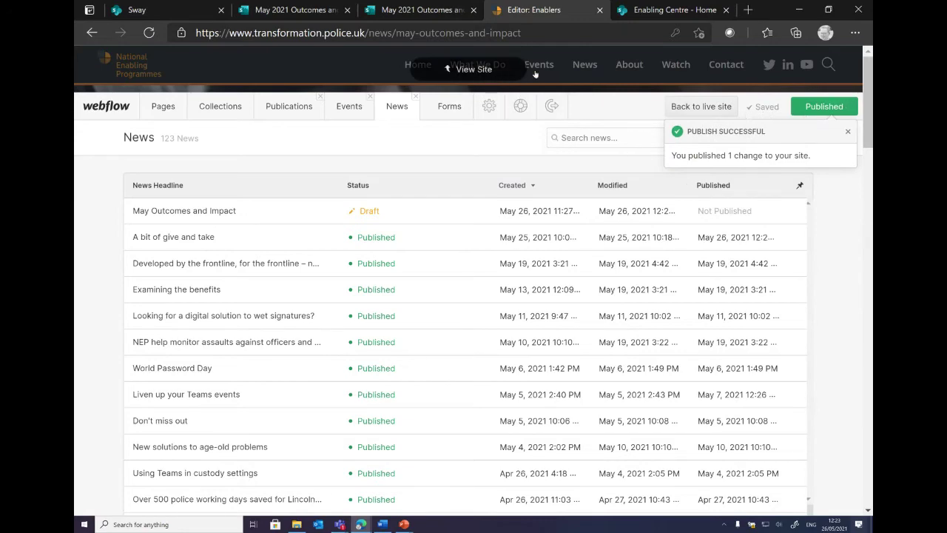
Check the website's refreshed News page for the May Outcomes and Impact item and close the site.
click(427, 71)
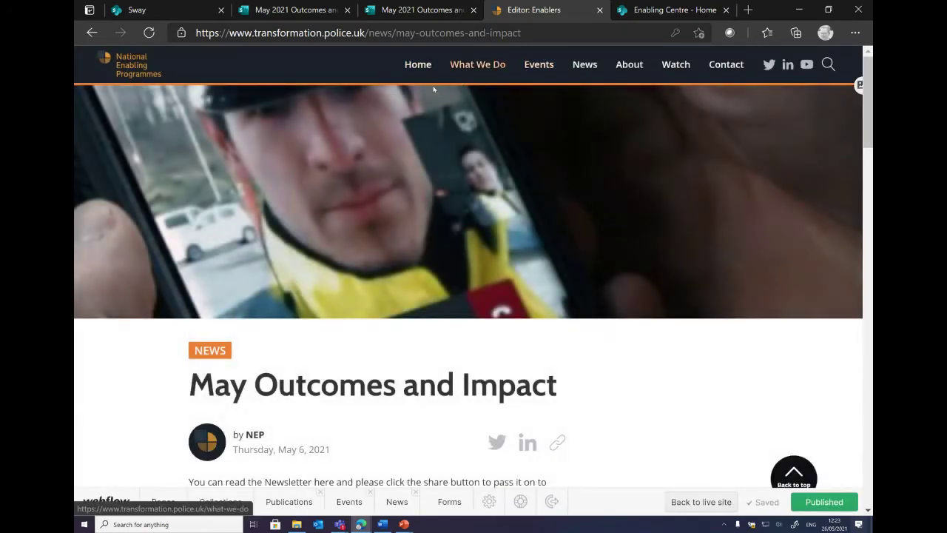
click(598, 69)
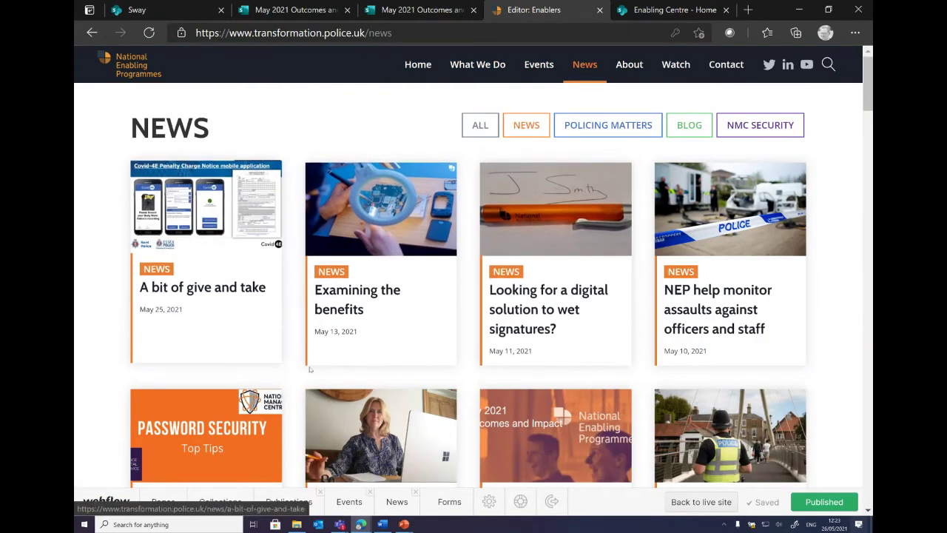
scroll(241, 358, down, 1)
scroll(444, 311, up, 1)
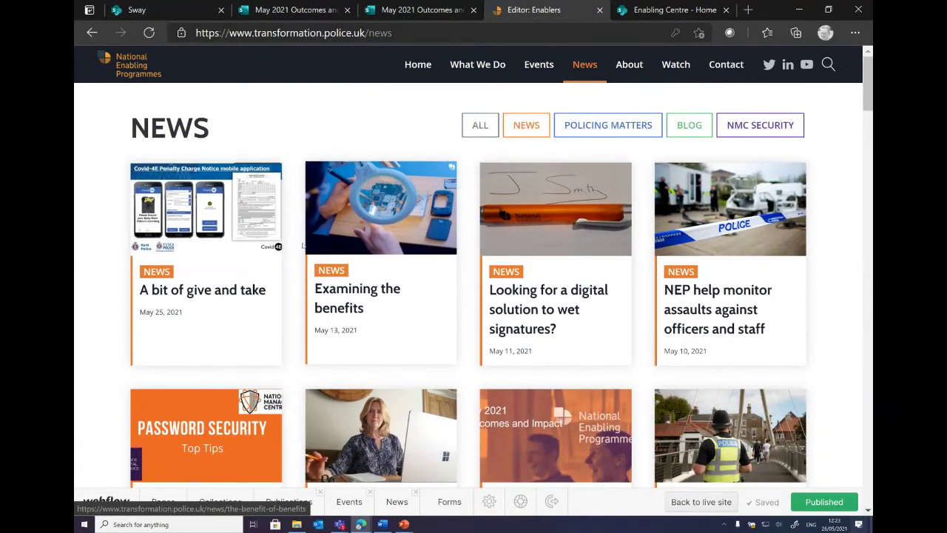
click(149, 32)
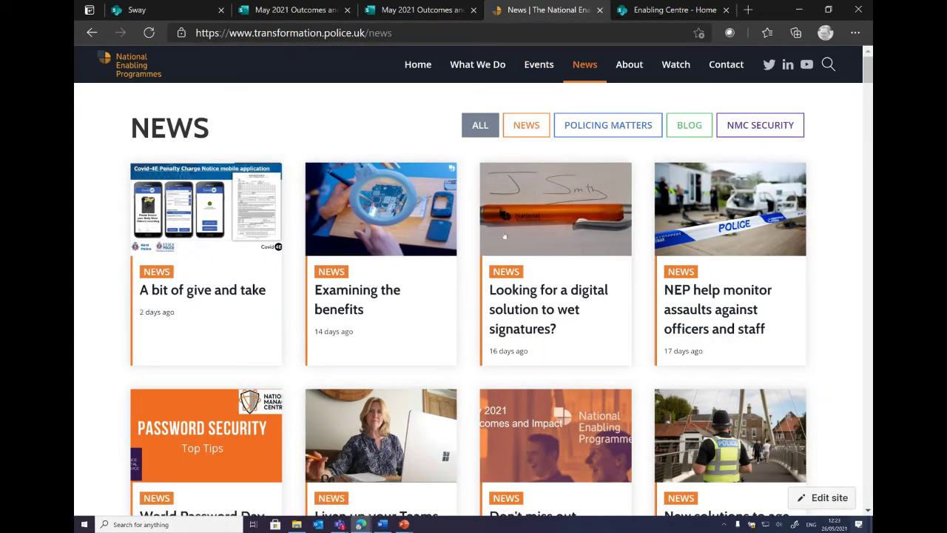
scroll(522, 228, down, 1)
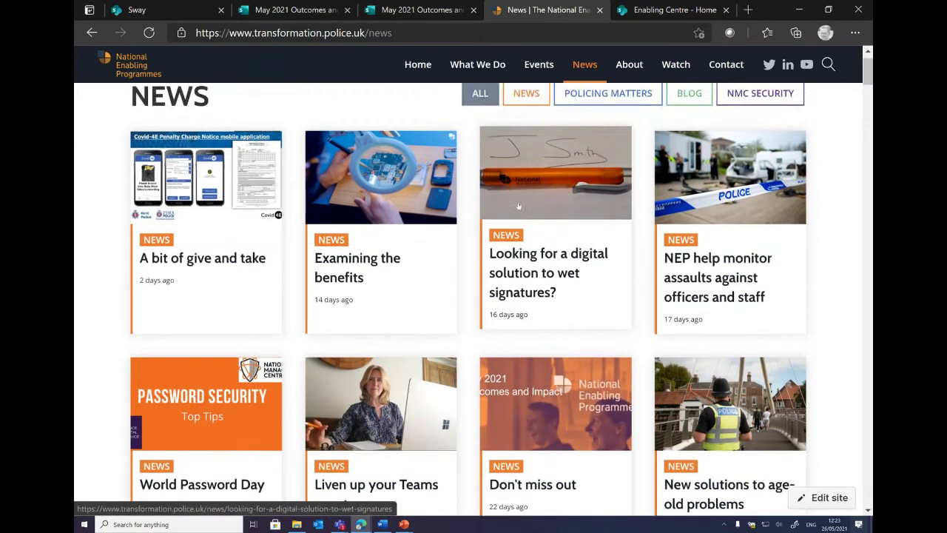
scroll(519, 210, up, 1)
click(599, 10)
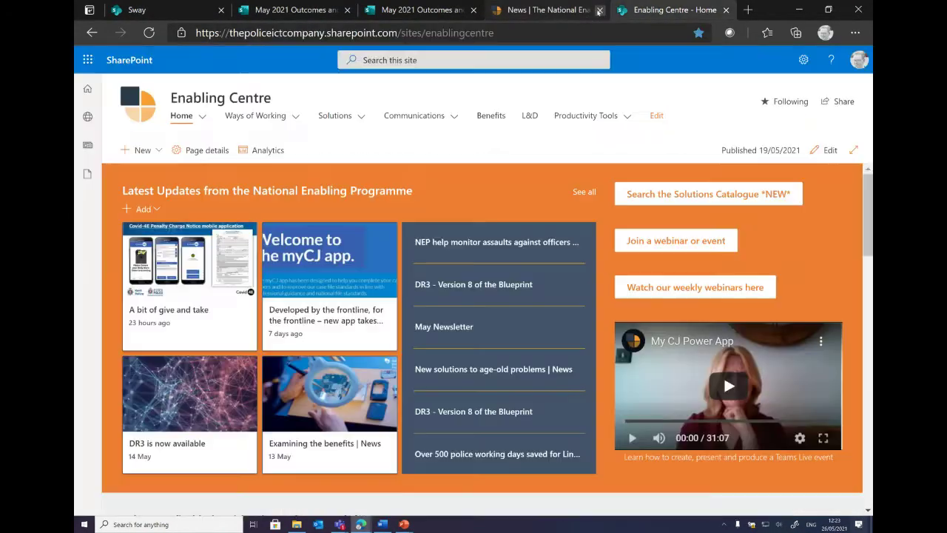
Preview the Twitter post for sharing the May 2021 Outcomes and Impact Sway, discard it and review the sharing options.
click(398, 11)
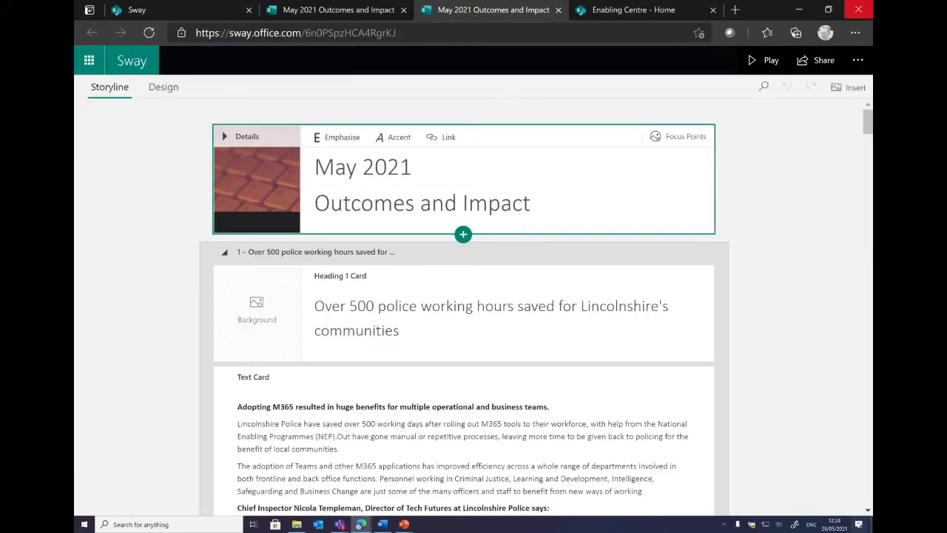
click(818, 60)
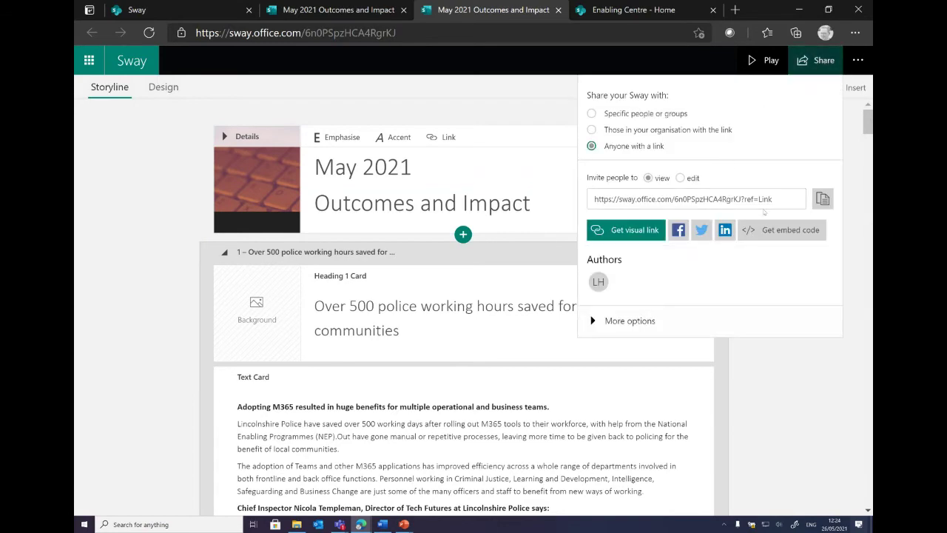
click(701, 230)
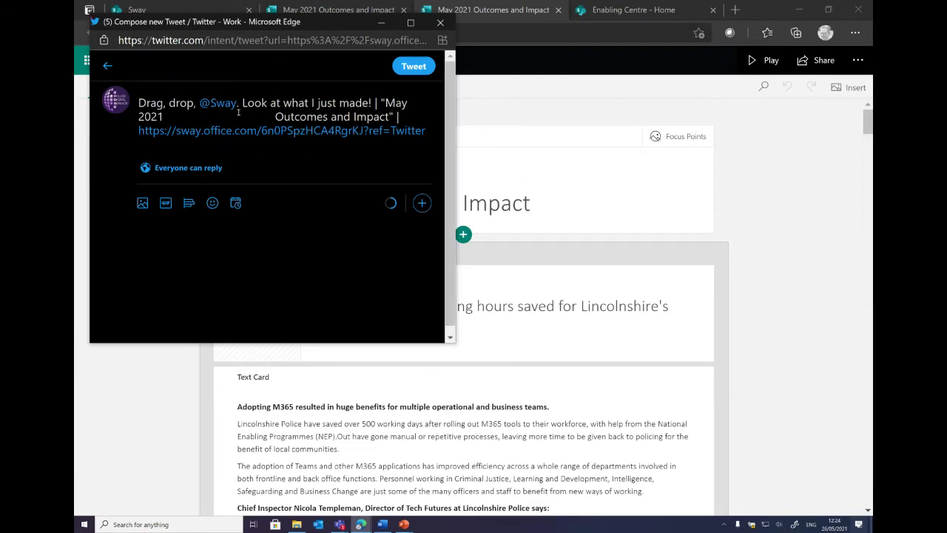
click(108, 66)
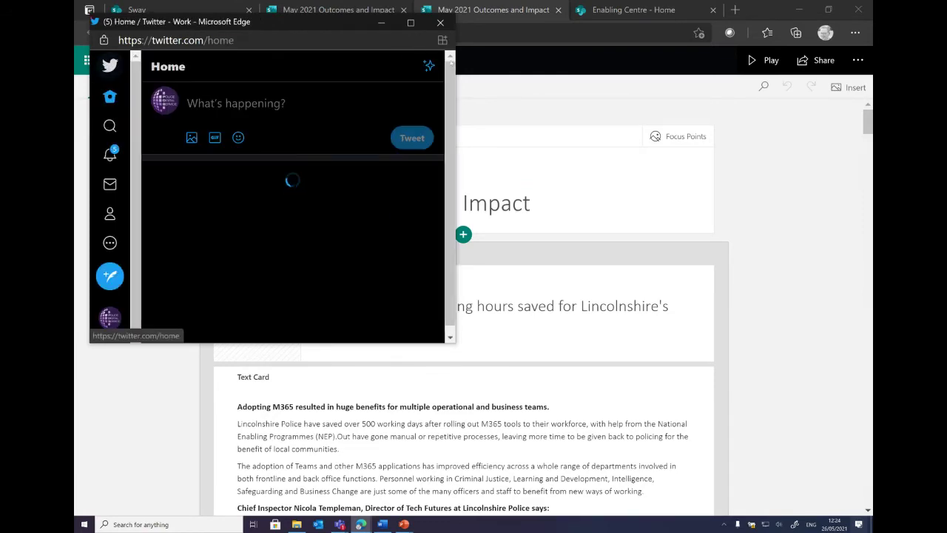
click(441, 24)
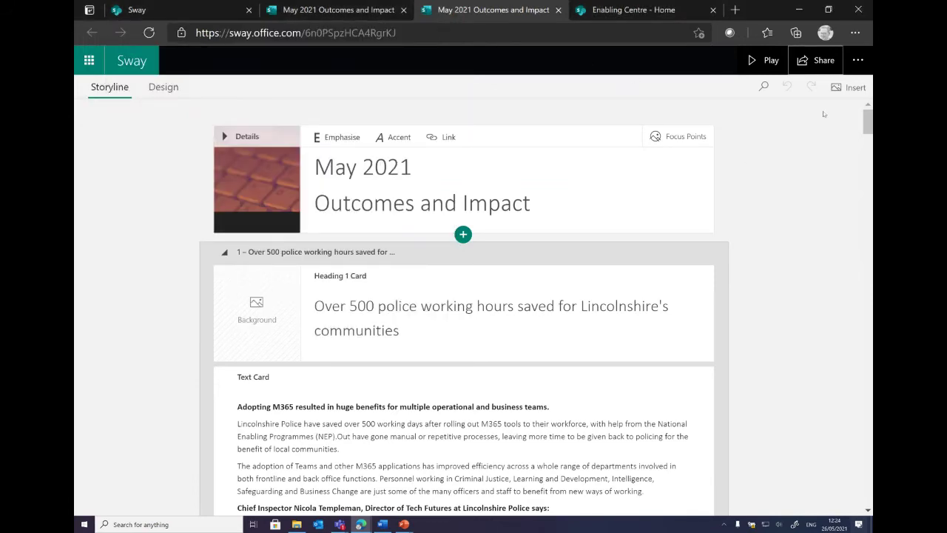
click(816, 63)
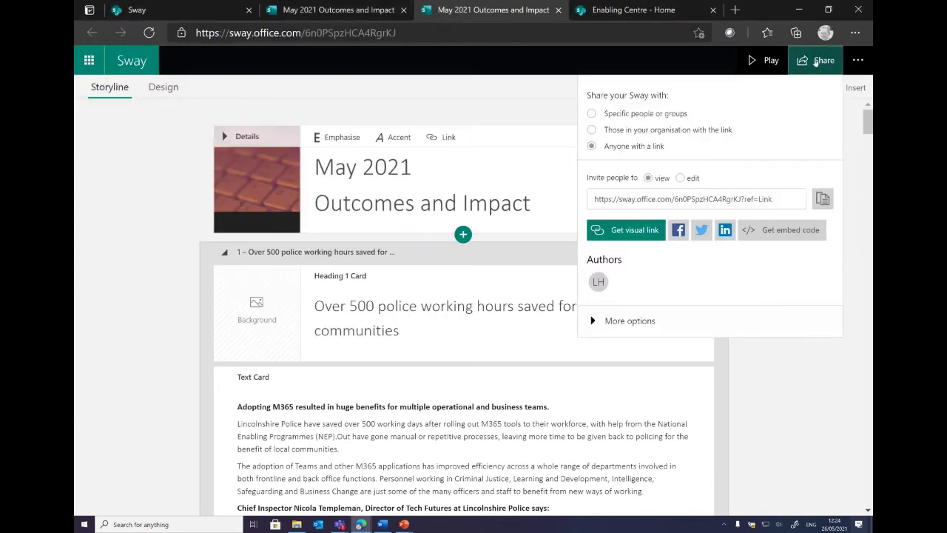
click(816, 62)
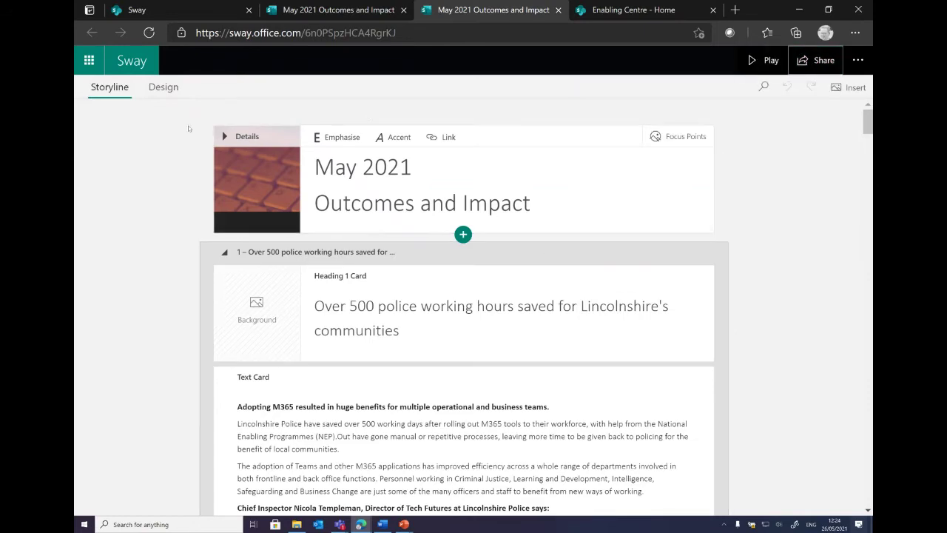
Return to the Sway home page and look through the edited Sways, the templates and the featured Sways.
click(138, 65)
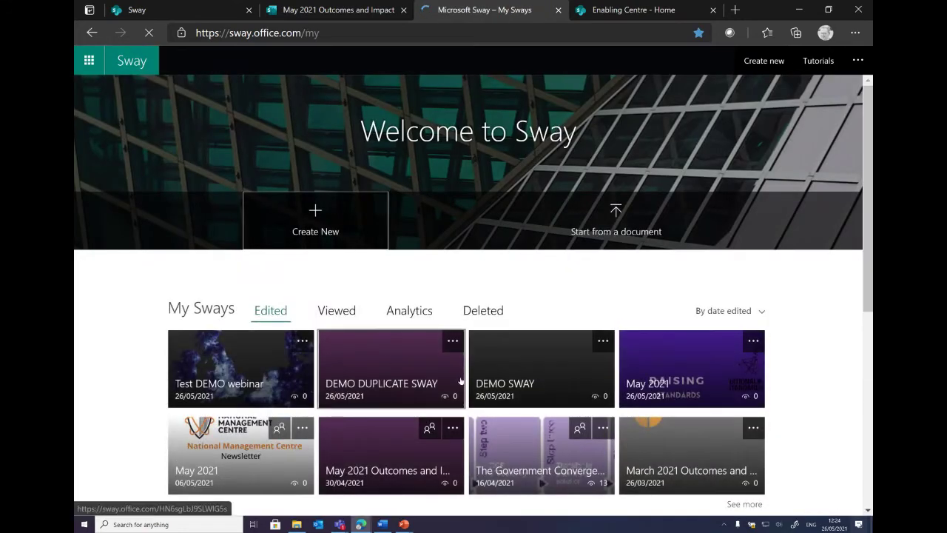
scroll(729, 395, down, 2)
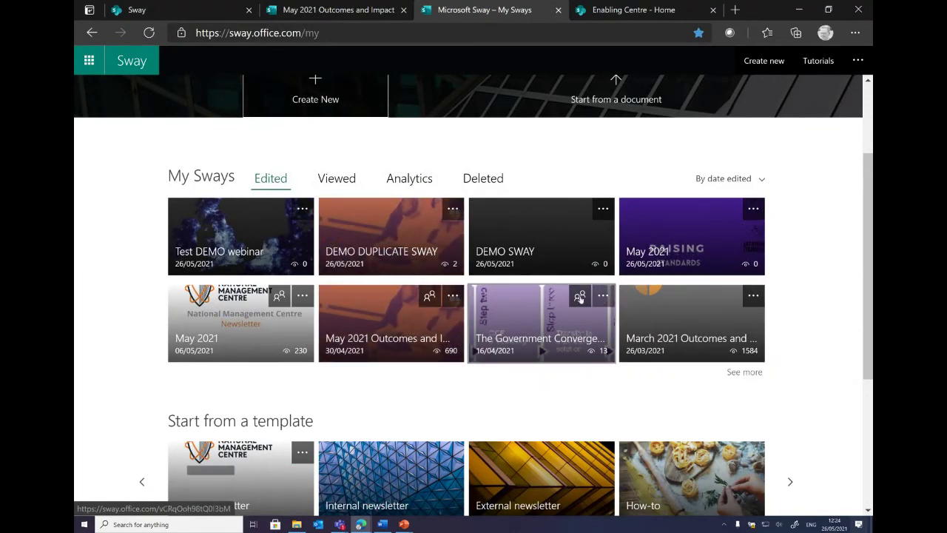
scroll(584, 298, down, 1)
scroll(584, 298, down, 1)
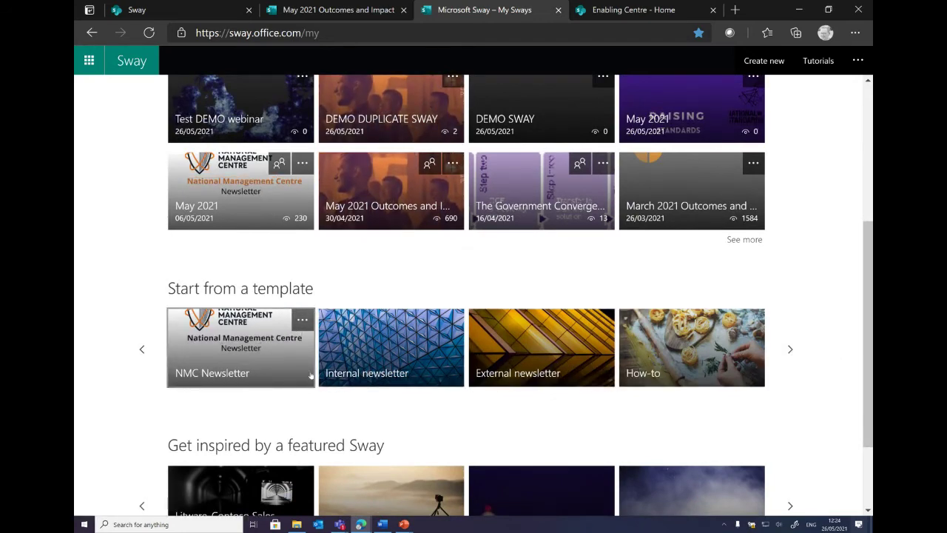
scroll(311, 376, down, 2)
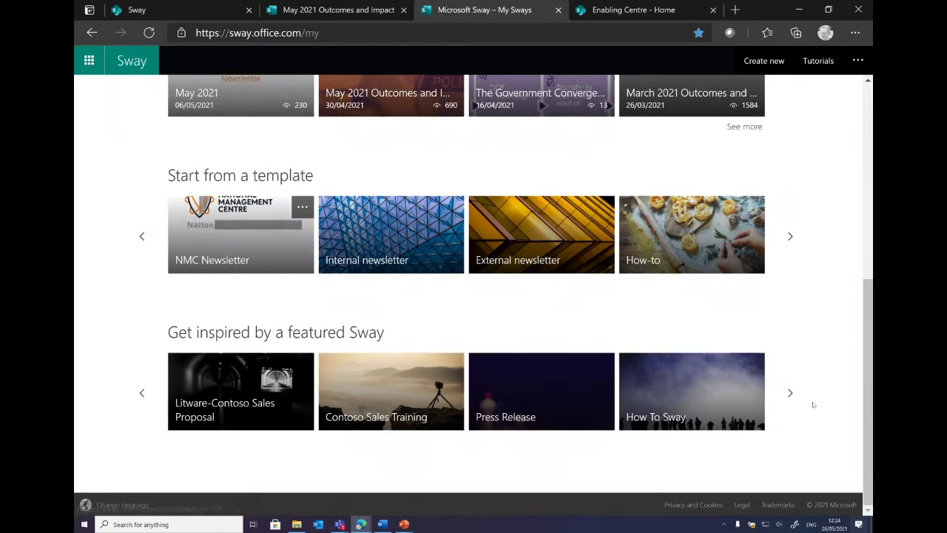
click(790, 394)
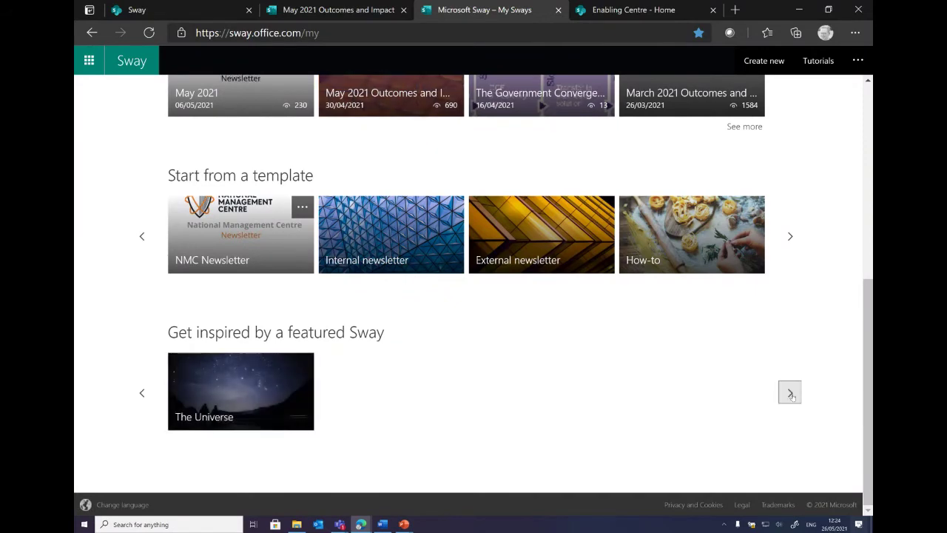
click(142, 393)
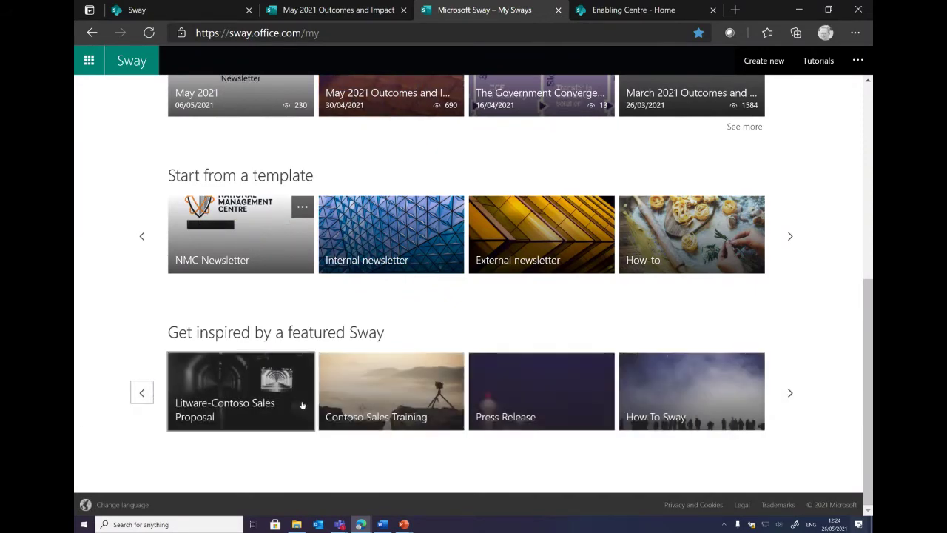
scroll(296, 403, up, 5)
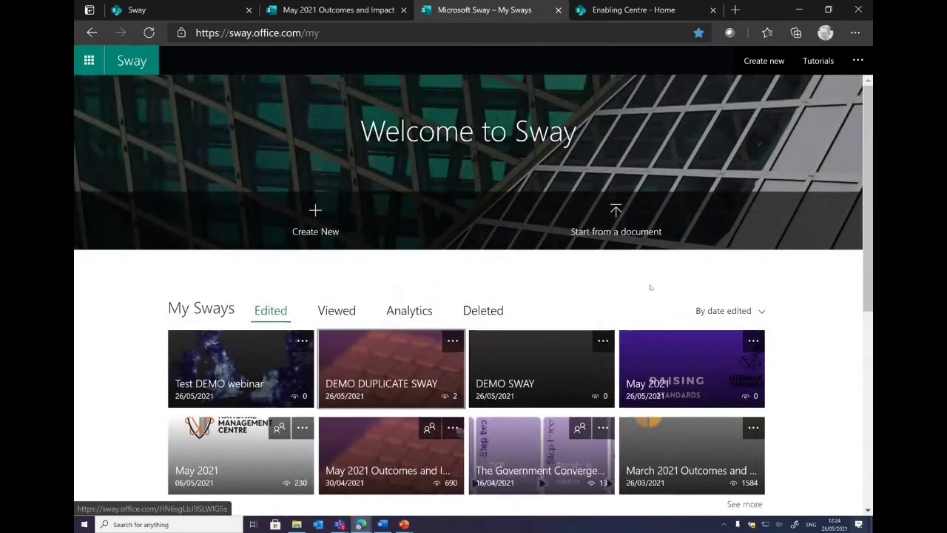